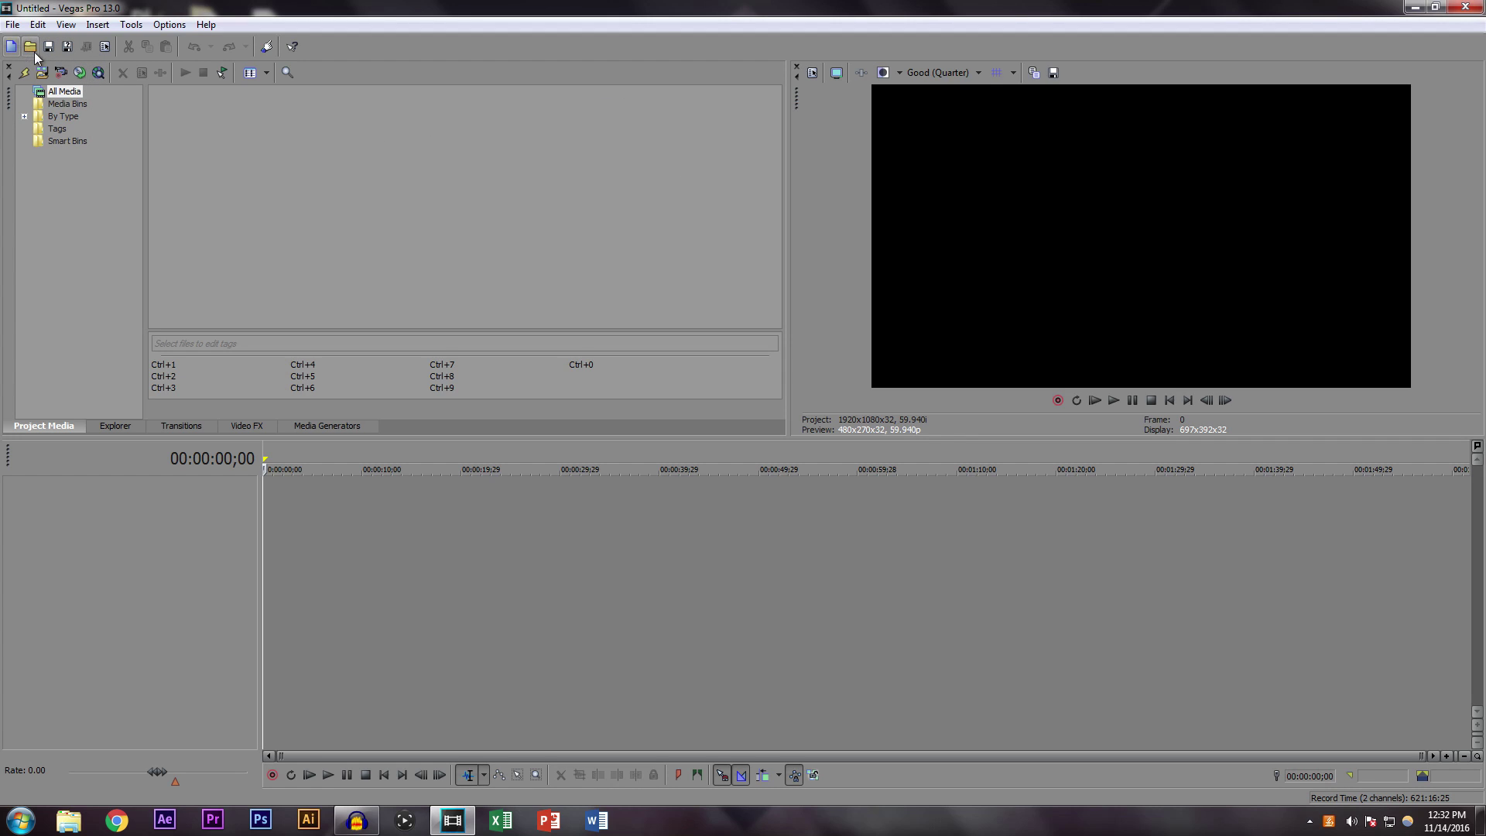
pyautogui.click(42, 73)
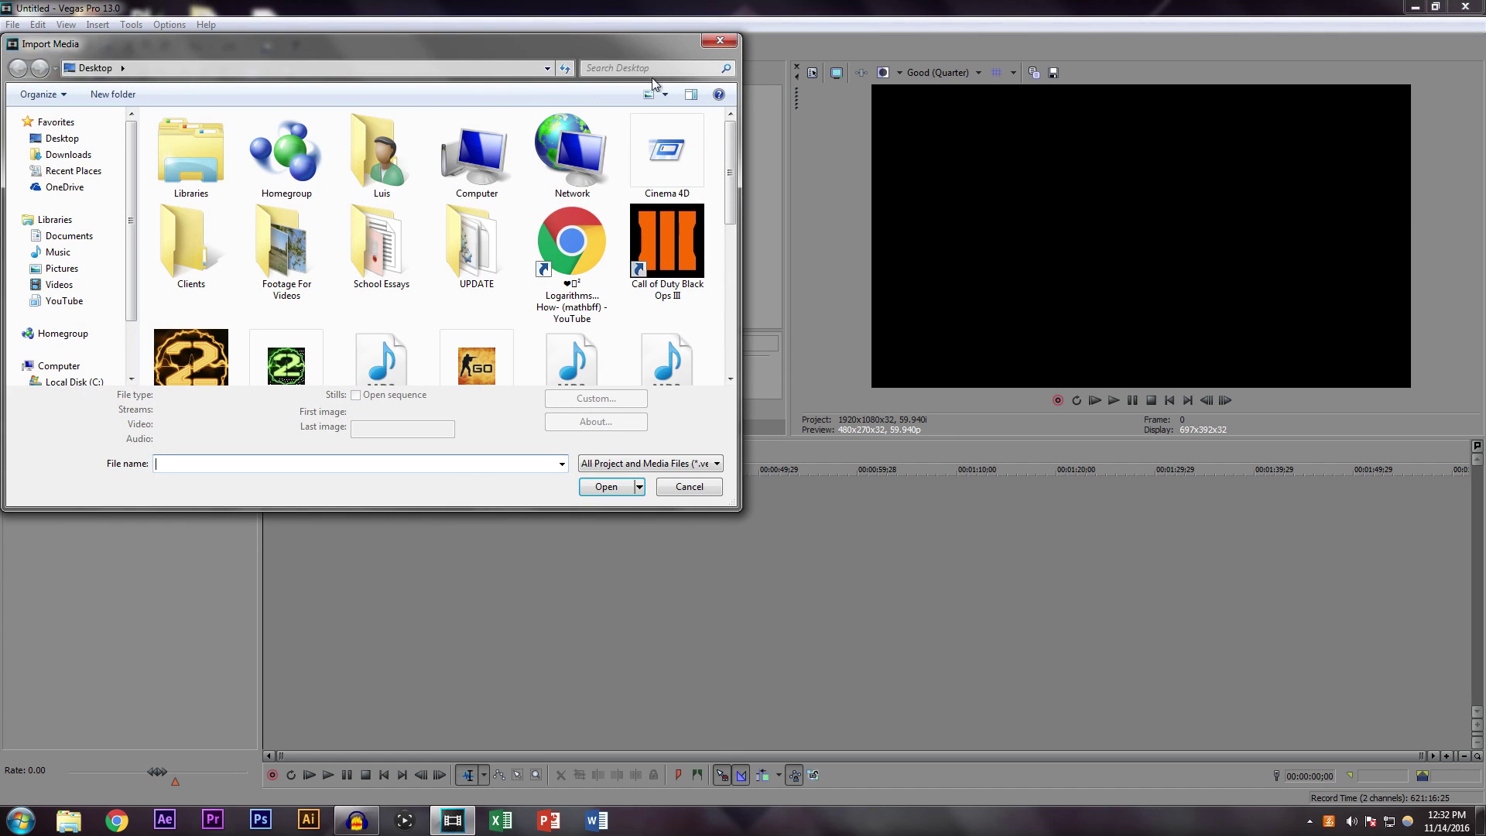
pyautogui.click(706, 42)
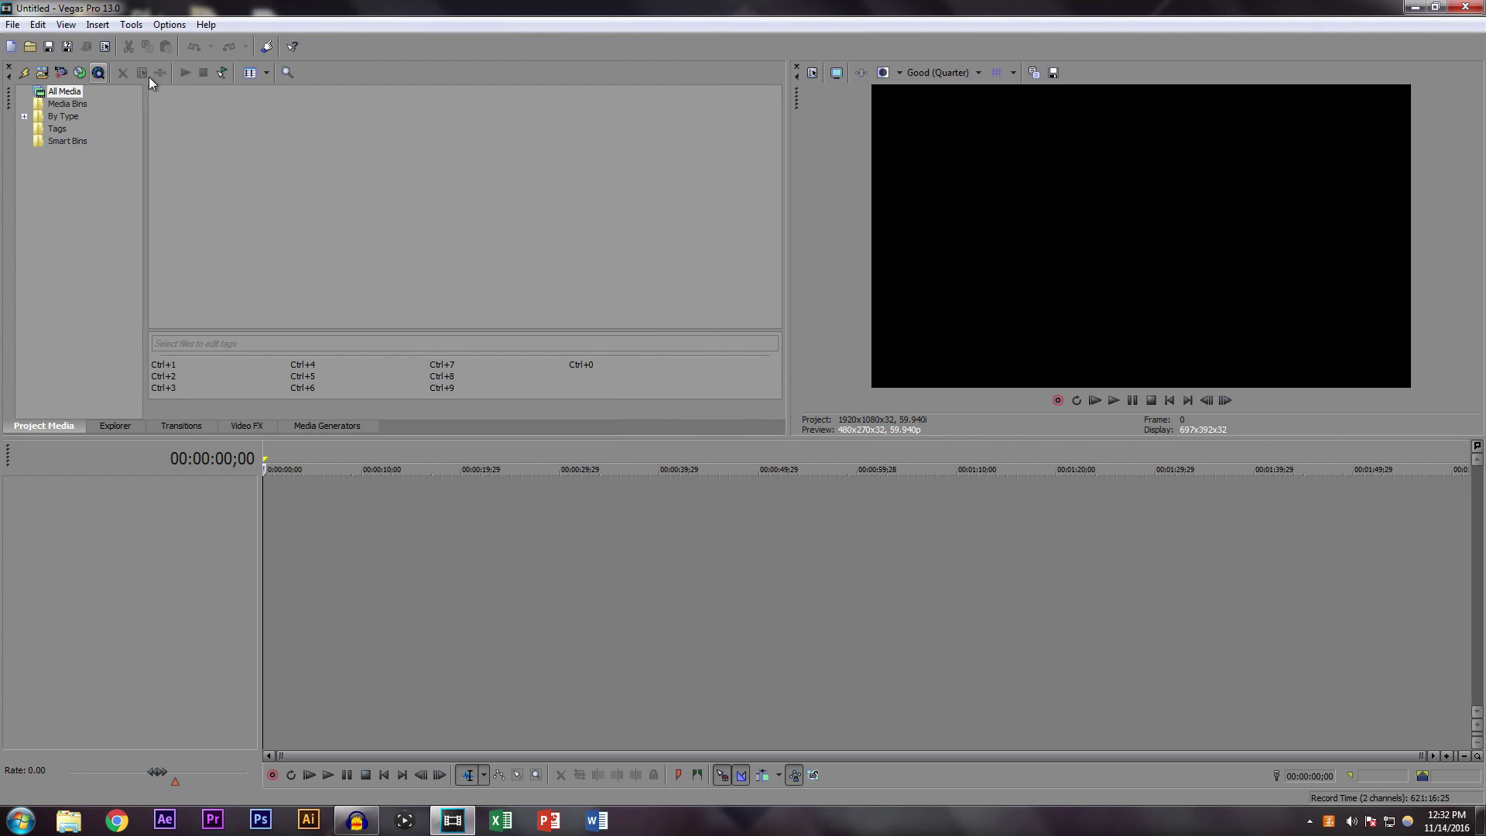
pyautogui.click(42, 74)
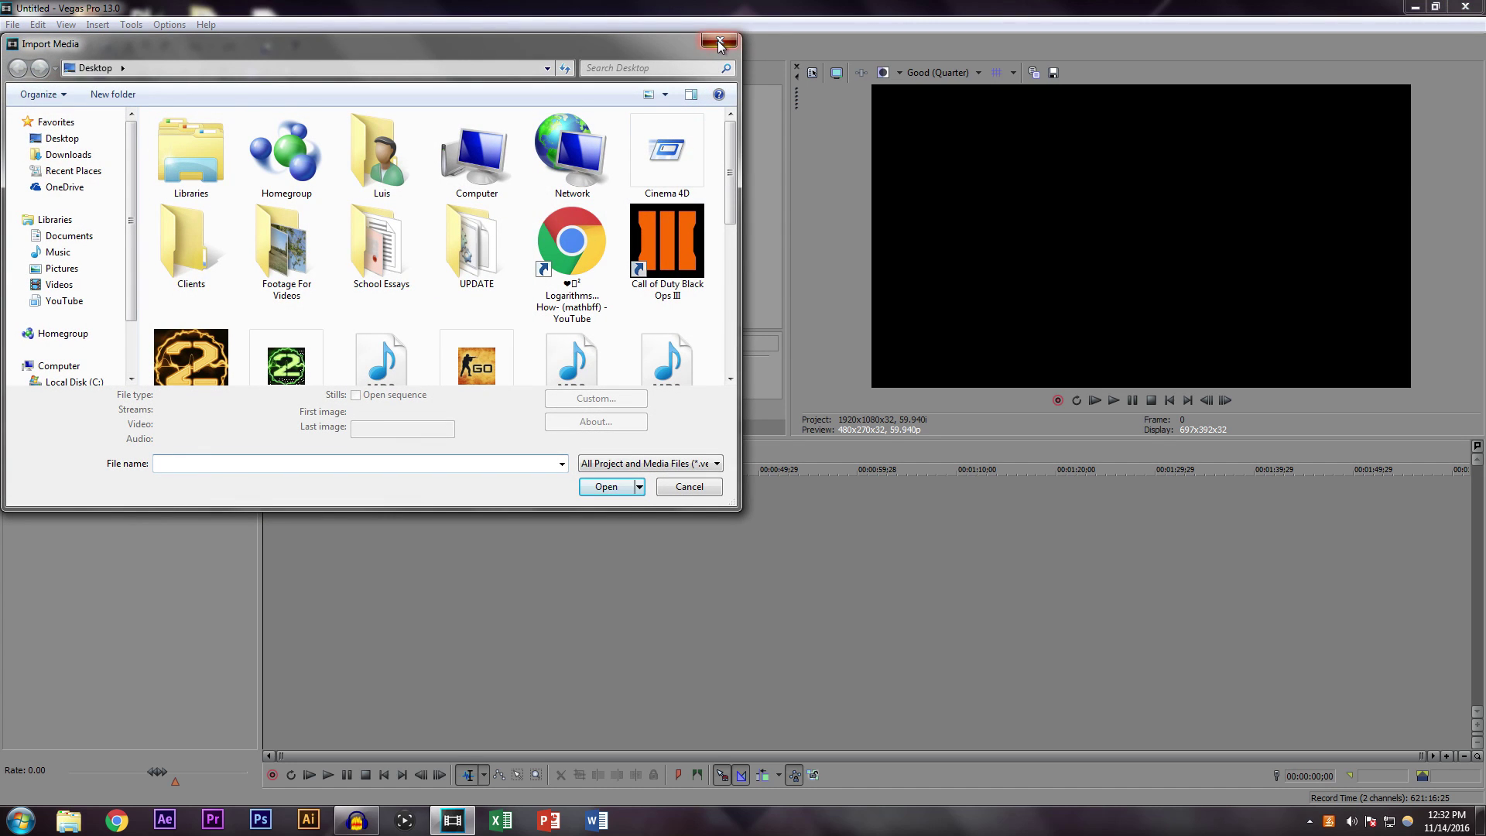
pyautogui.click(719, 43)
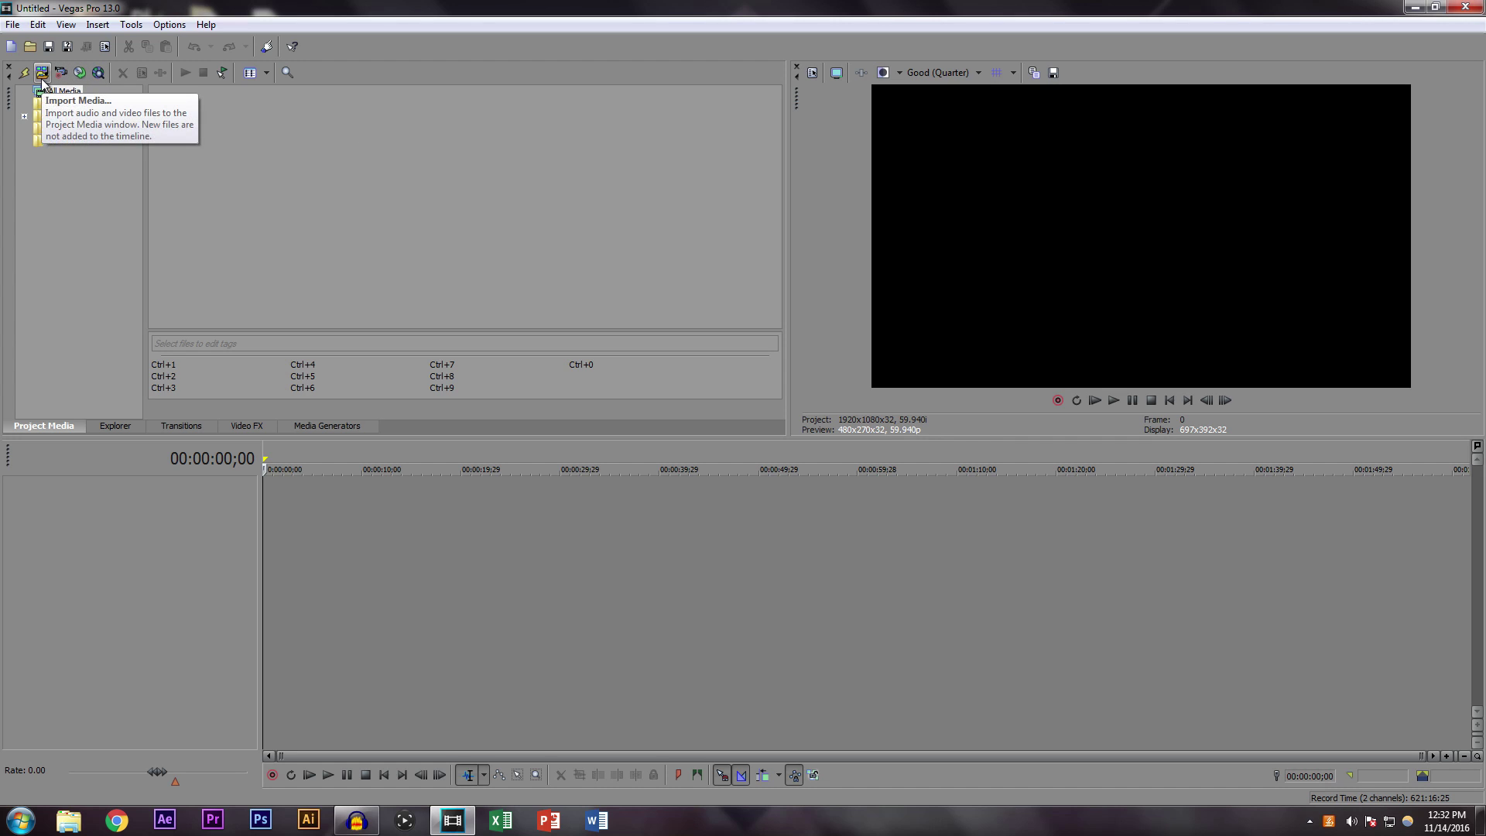
pyautogui.moveTo(529, 7); pyautogui.dragTo(628, 16)
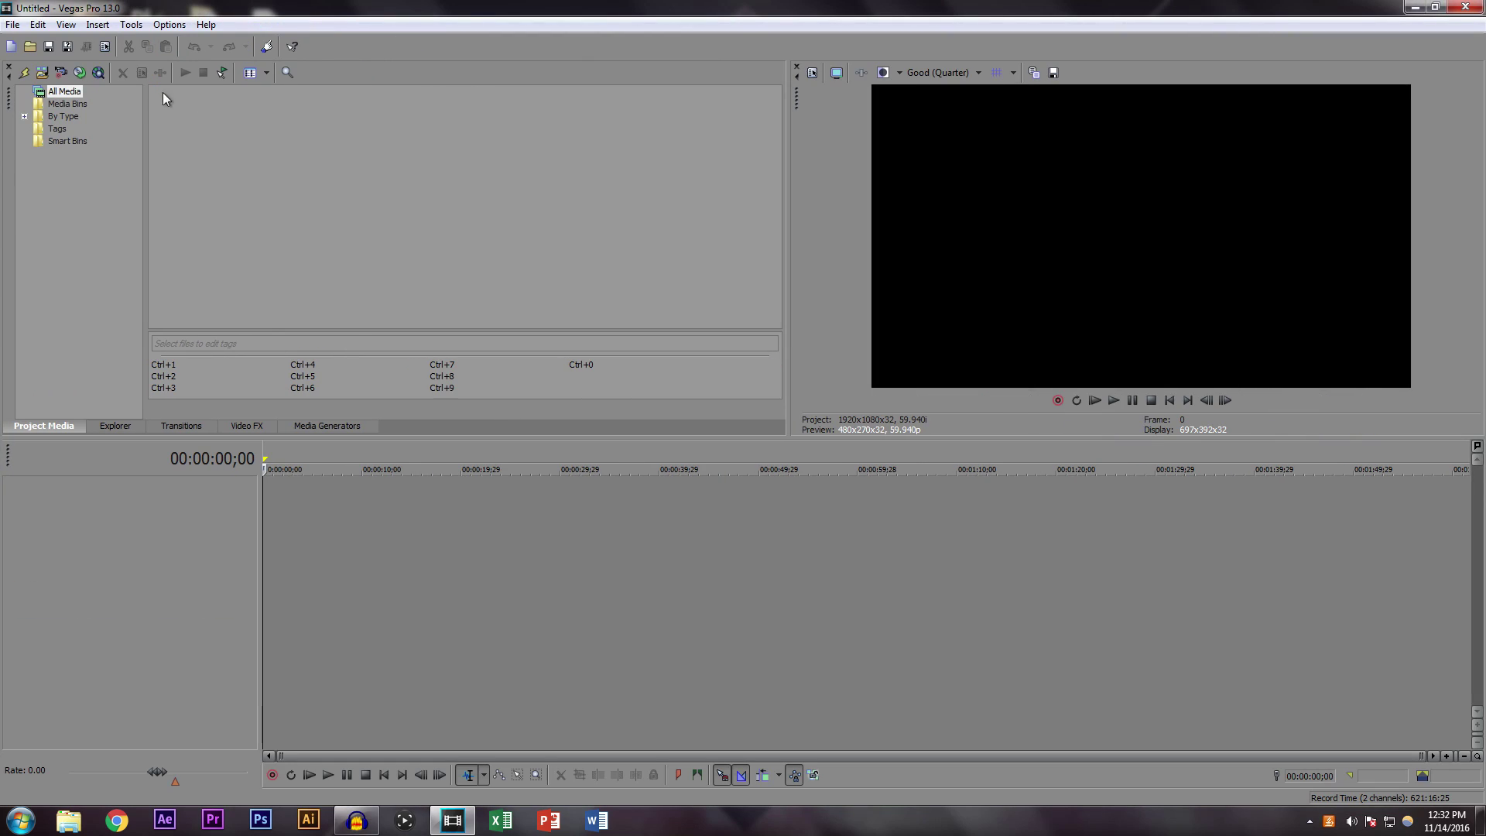
# Step: Import all the video clips, P1010155 through P1010168, from the Footage For Videos folder into the project media
pyautogui.click(42, 73)
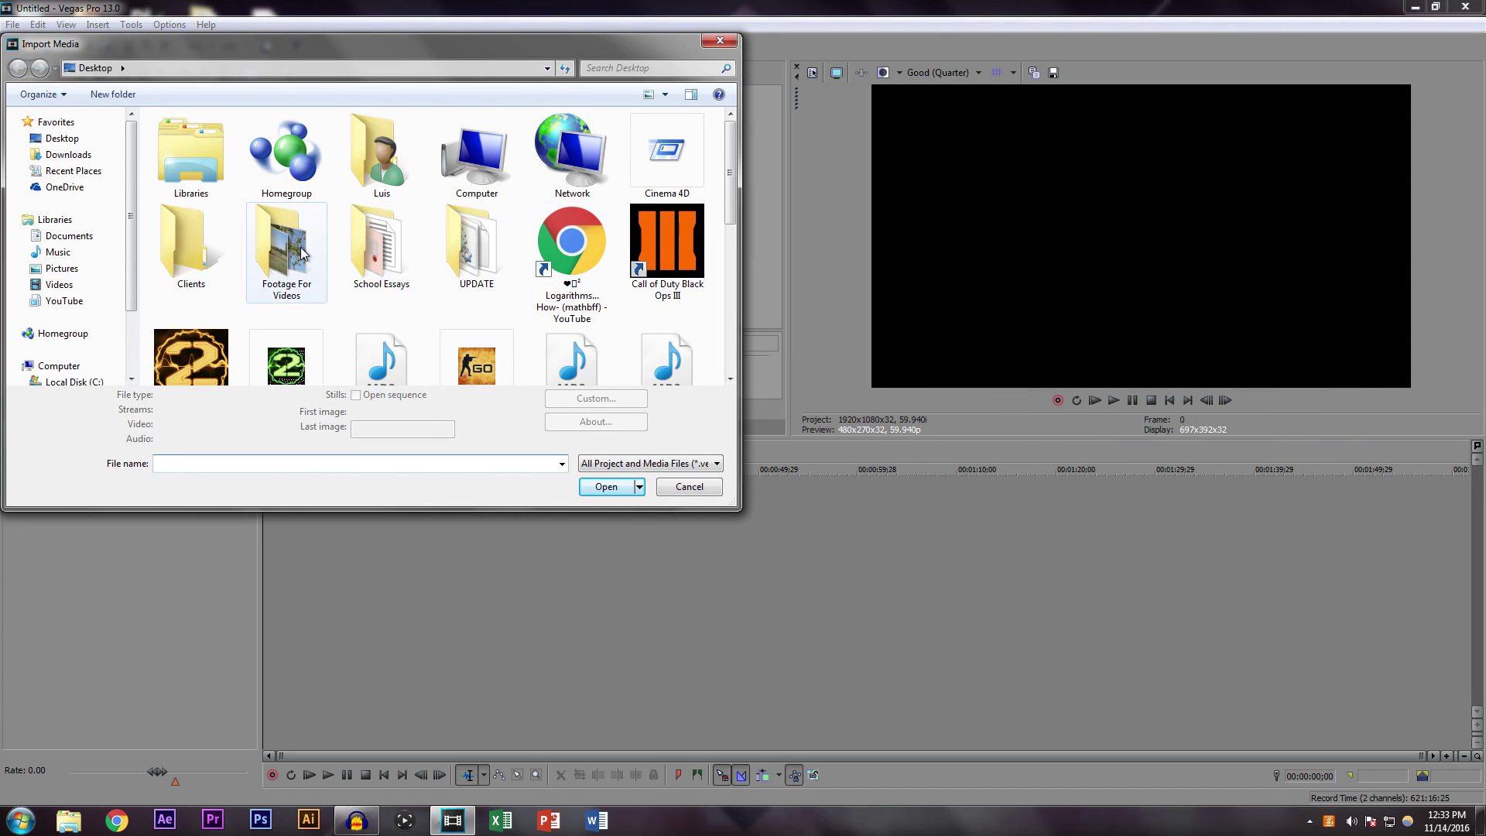
pyautogui.doubleClick(300, 248)
pyautogui.moveTo(200, 257); pyautogui.dragTo(691, 133)
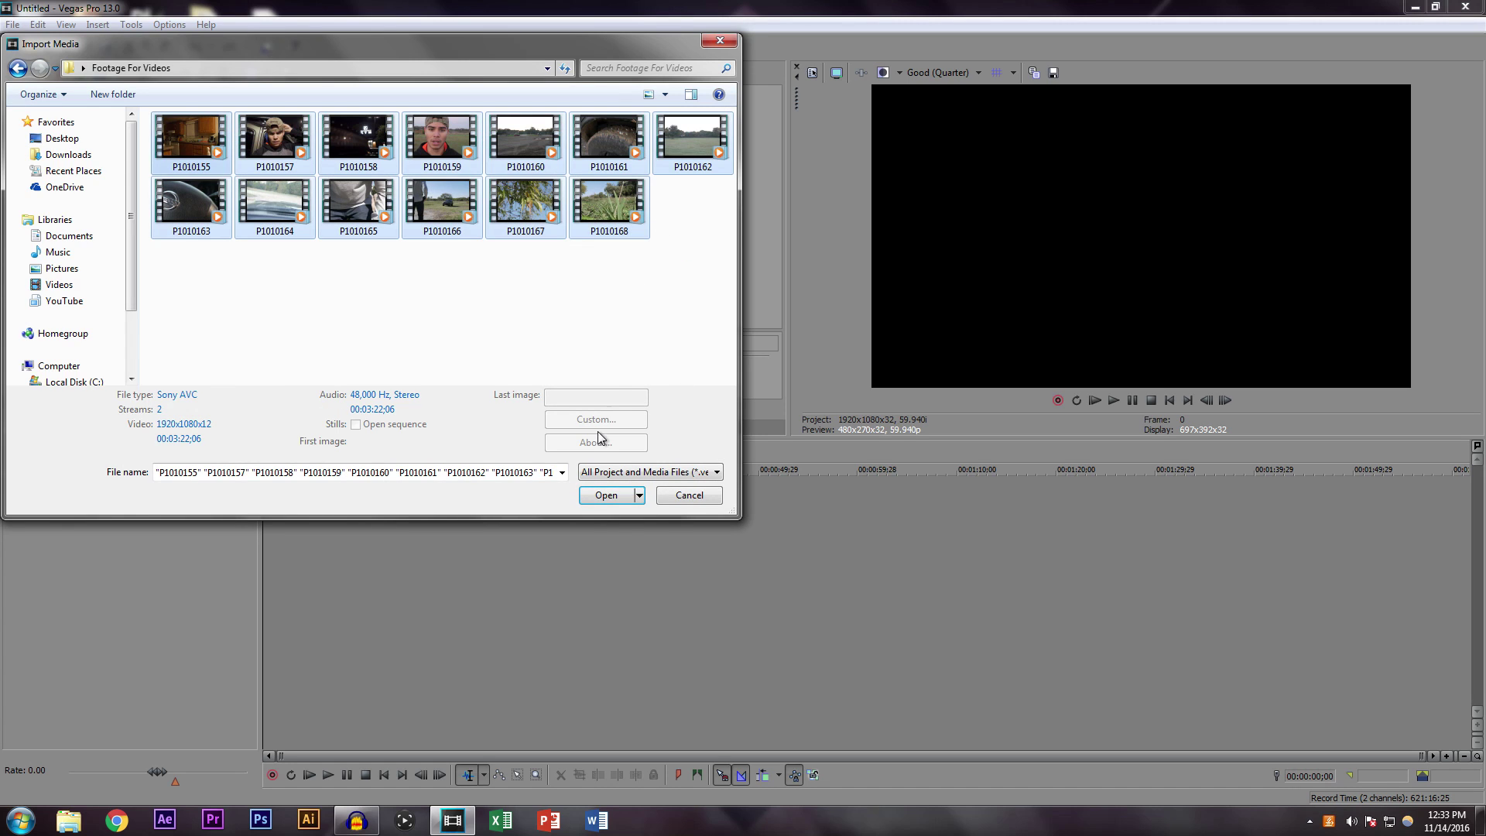
pyautogui.click(598, 501)
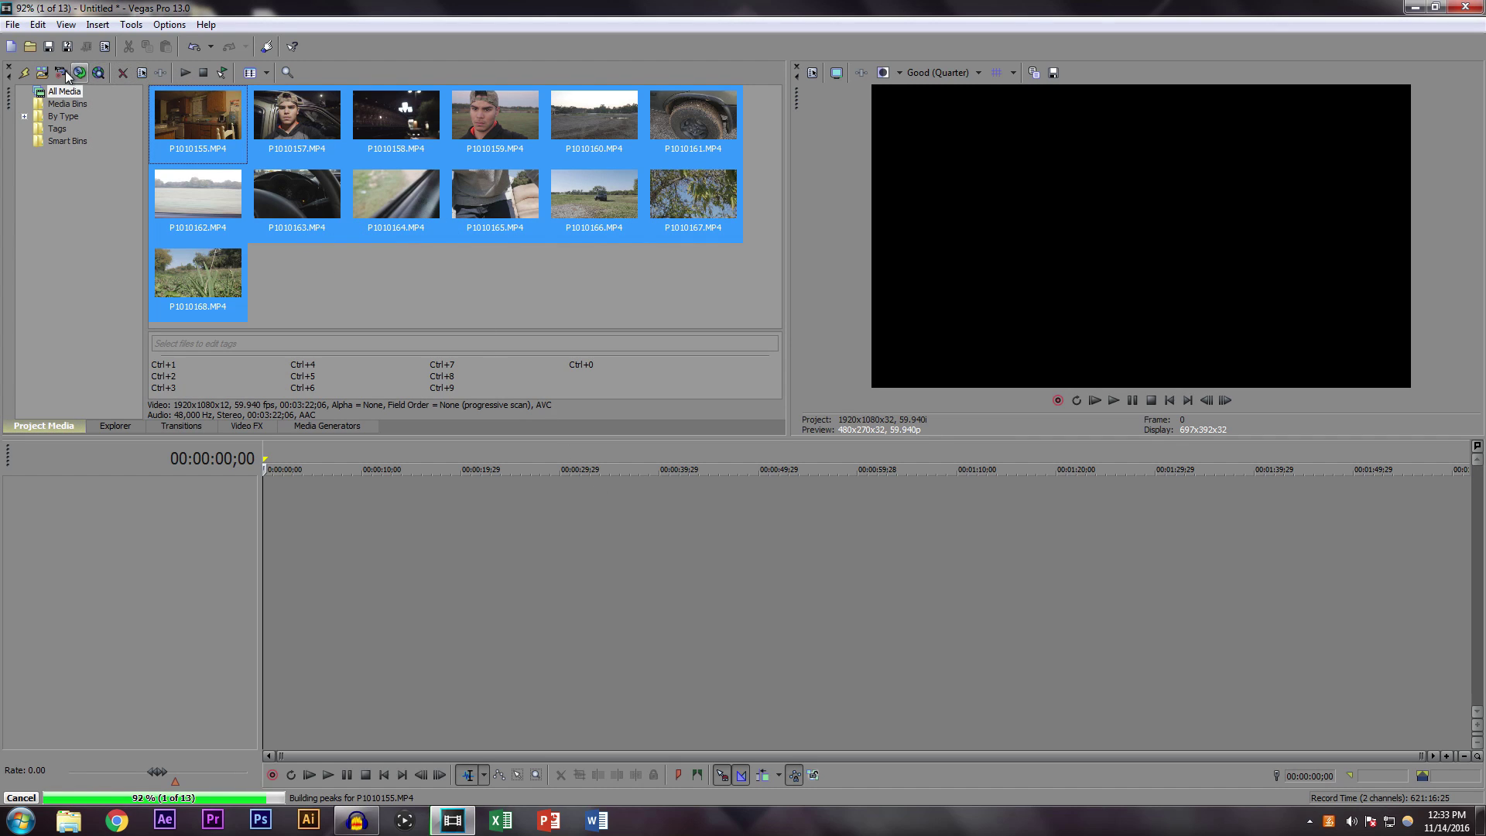
# Step: Import the song "Chop sui - Donny" from the Desktop into the project media
pyautogui.click(42, 72)
pyautogui.click(64, 138)
pyautogui.scroll(-6, 708, 328)
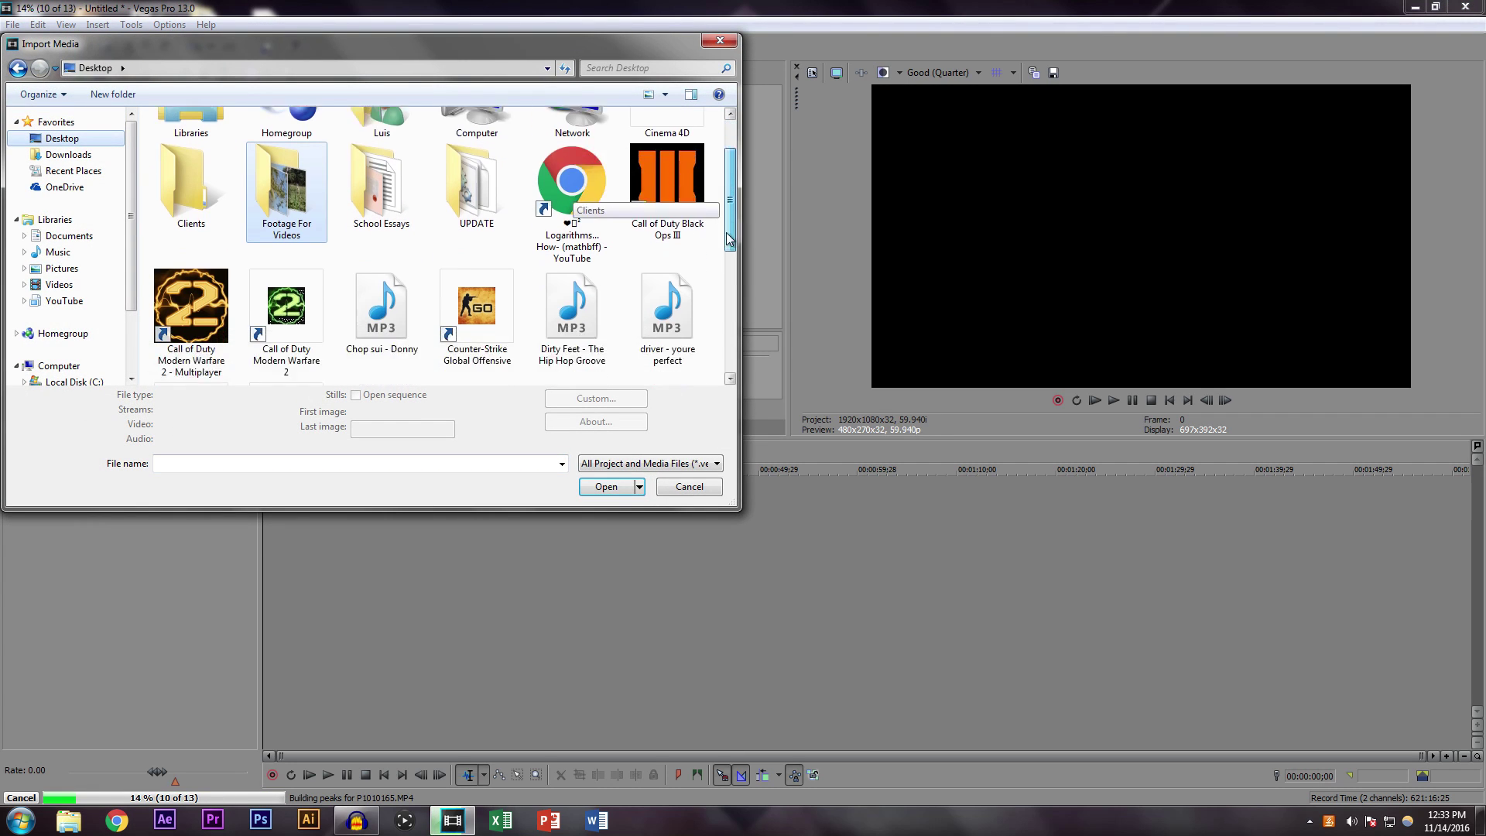
pyautogui.scroll(3, 711, 280)
pyautogui.scroll(1, 711, 280)
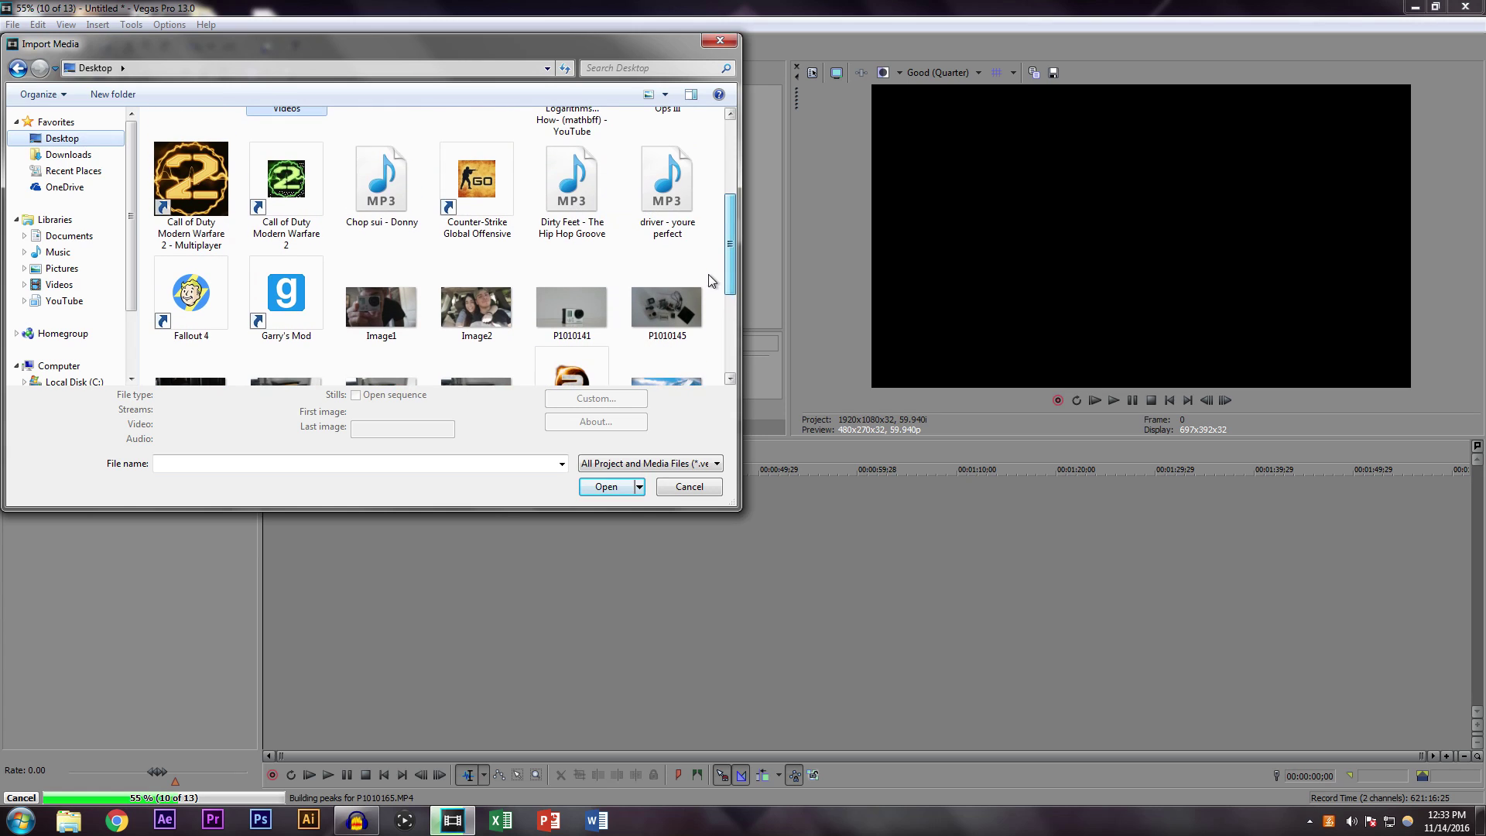
pyautogui.click(381, 182)
pyautogui.click(597, 505)
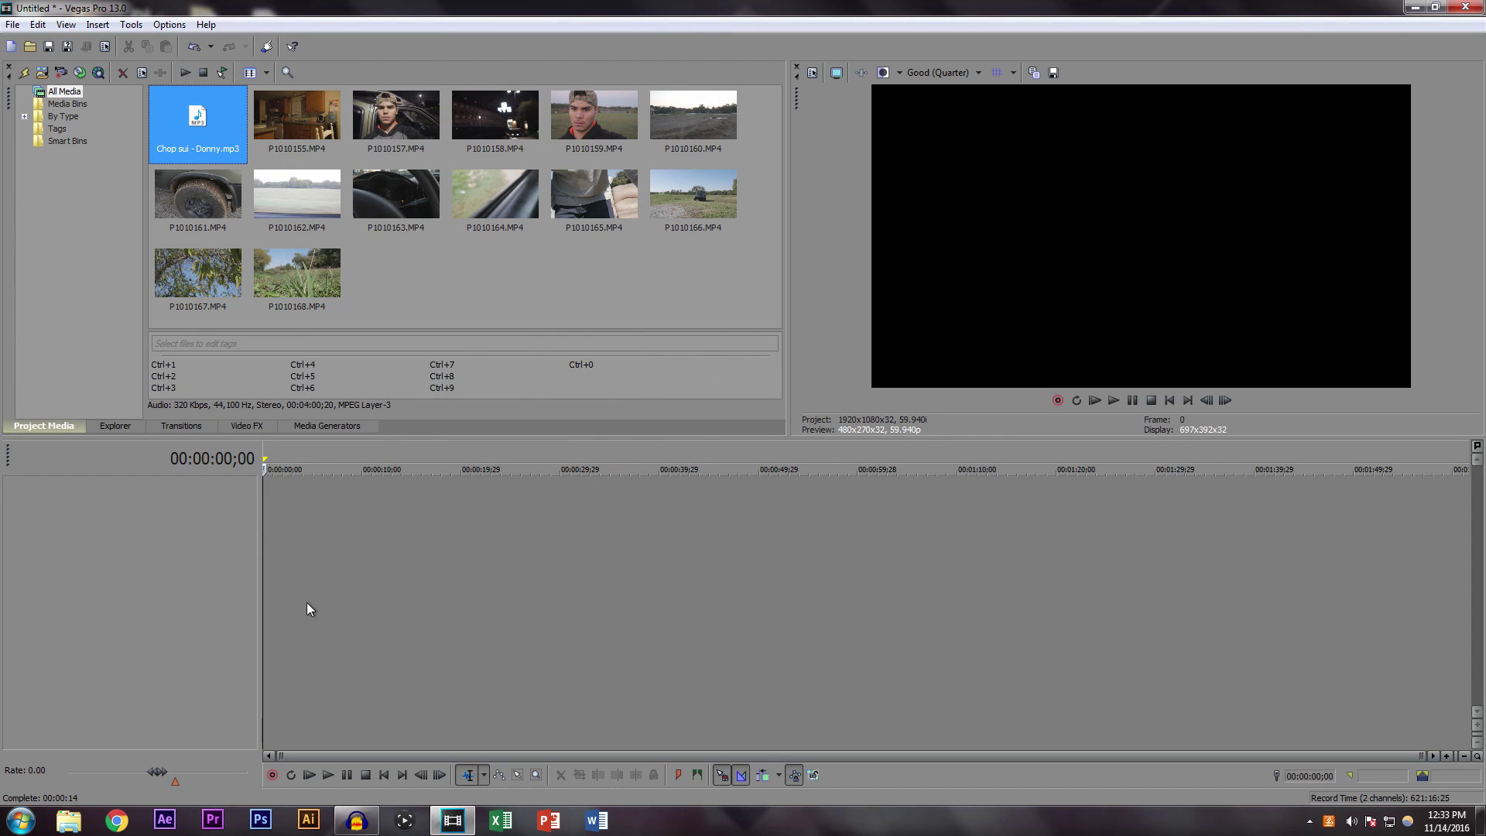
# Step: Place P1010155.MP4 at the start of the empty timeline and match the project video settings to this media
pyautogui.click(433, 296)
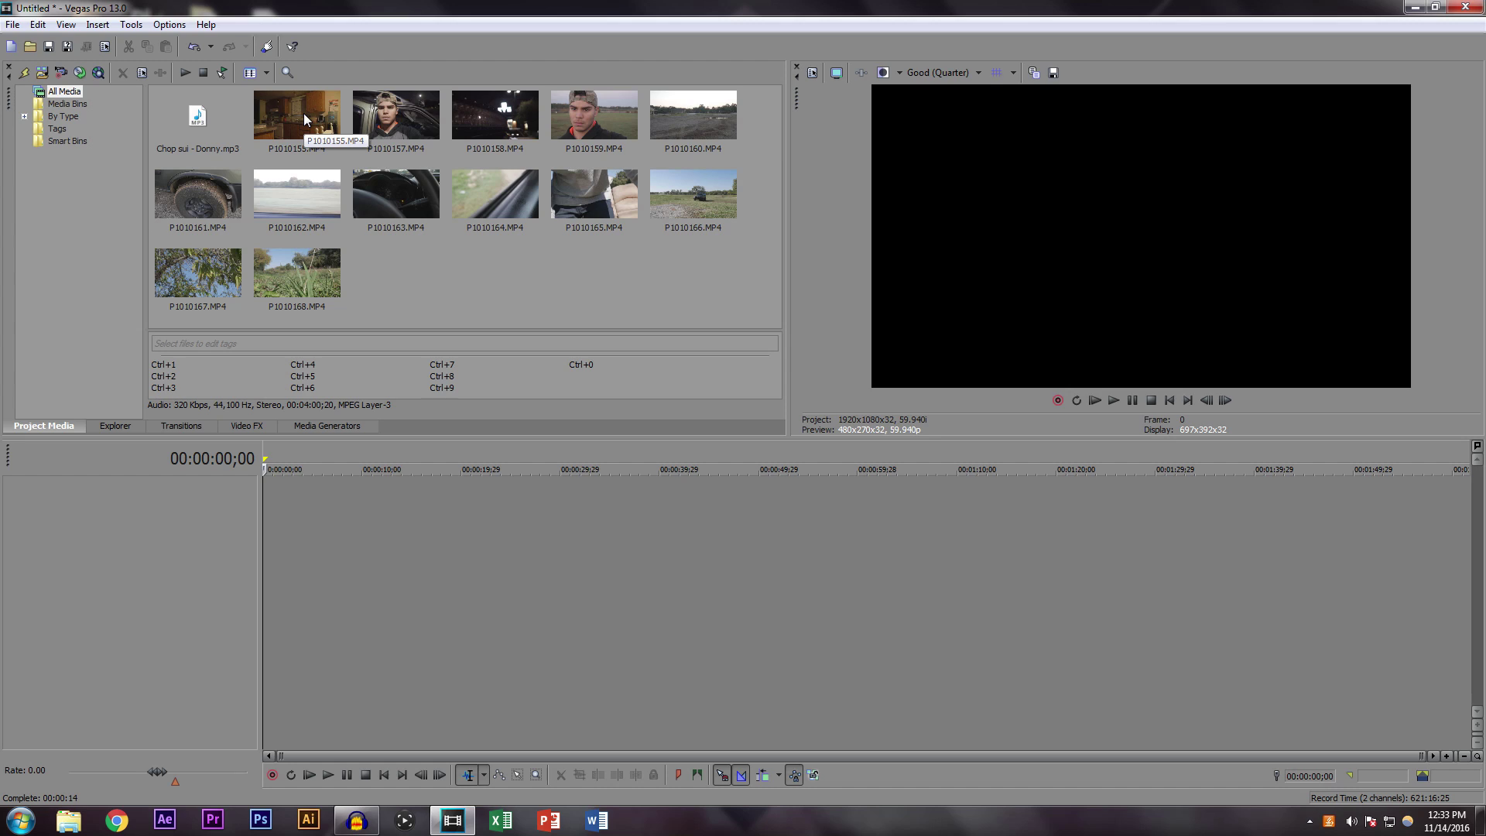
pyautogui.moveTo(304, 119); pyautogui.dragTo(266, 534)
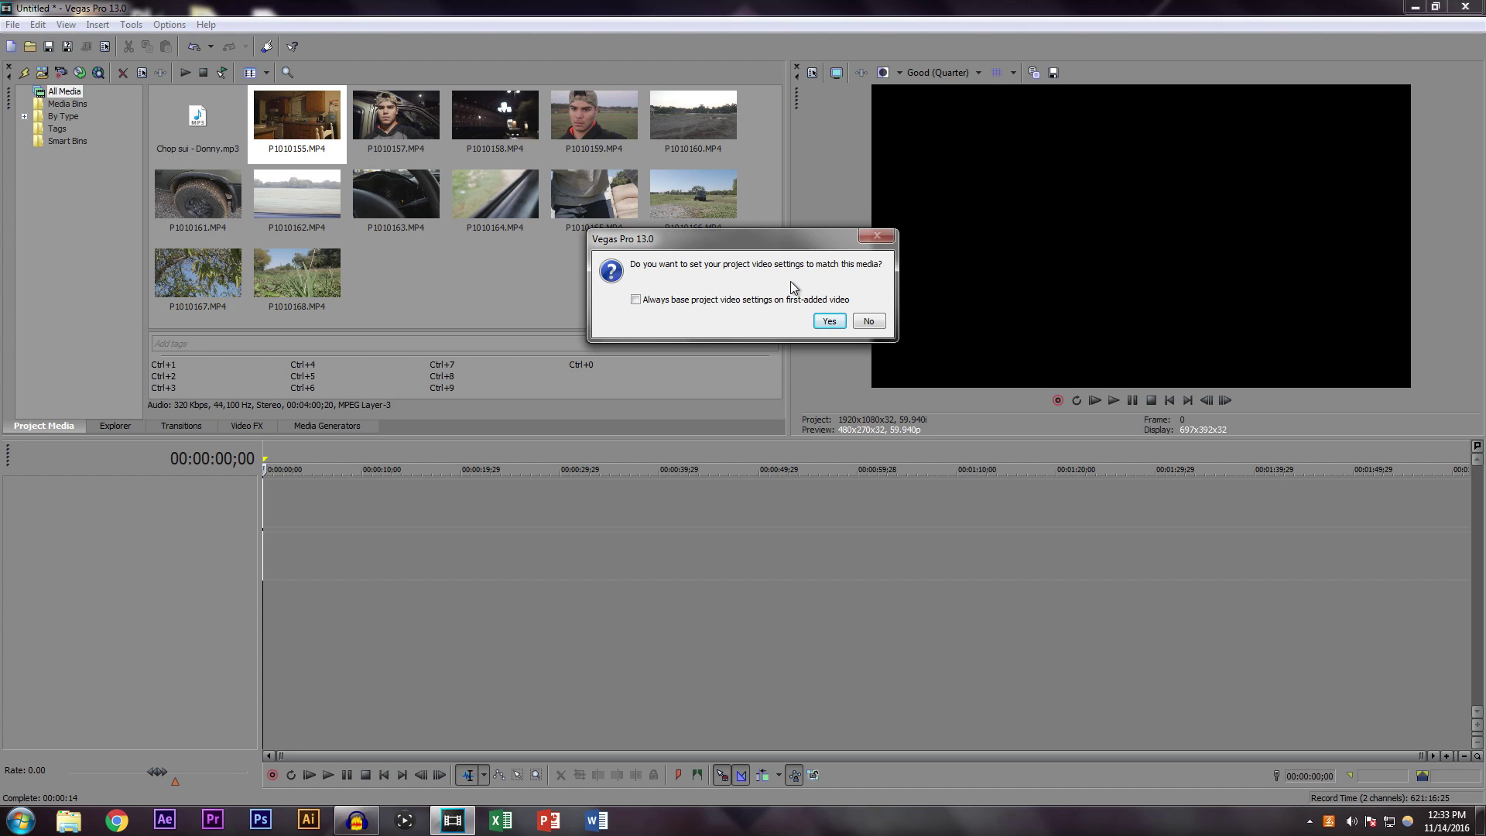
pyautogui.click(829, 321)
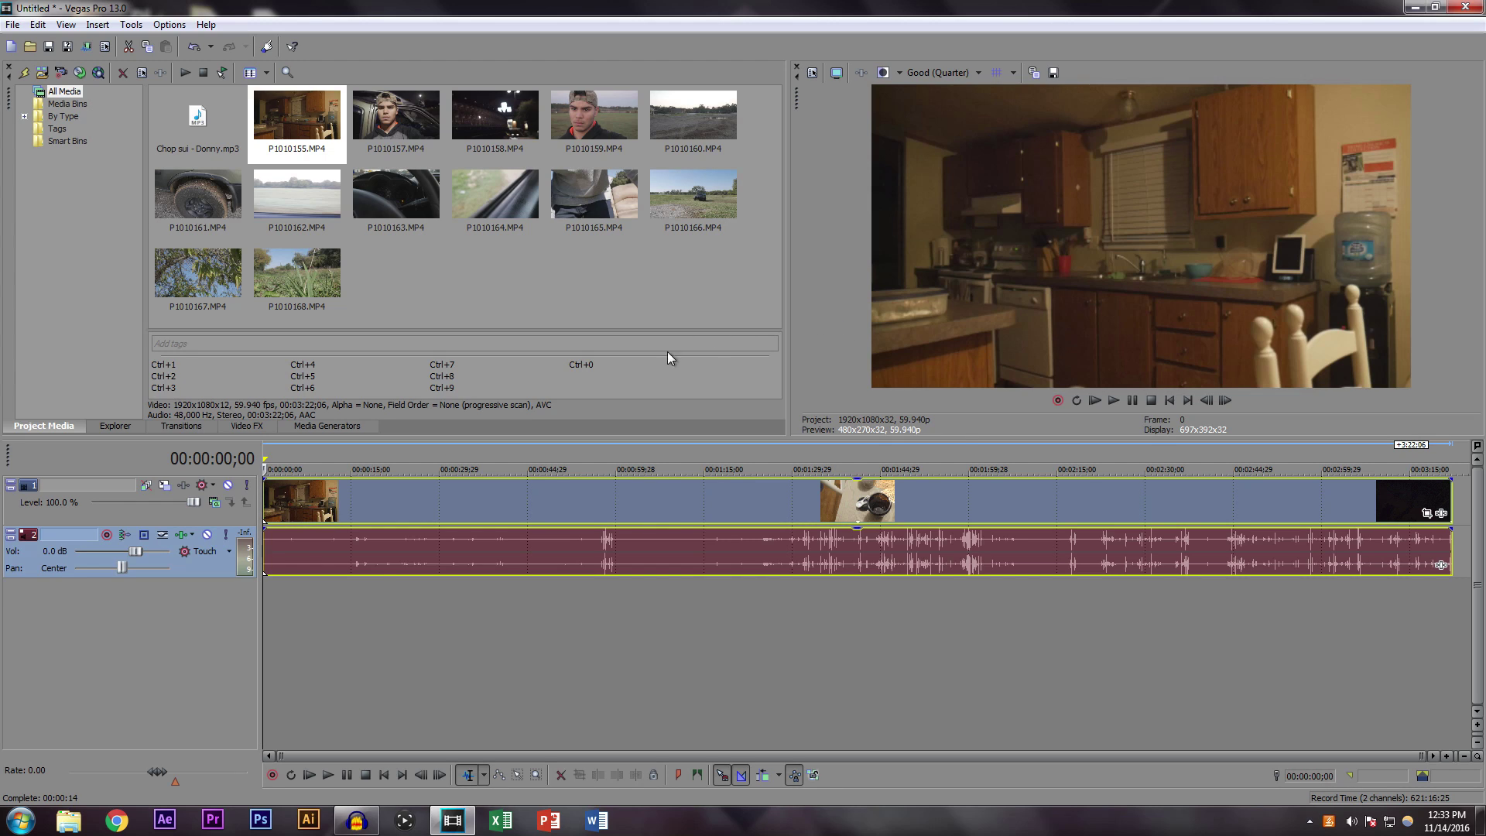
# Step: Split the timeline clip at 00:00:13;24 and delete the portion before the cut
pyautogui.click(282, 625)
pyautogui.click(352, 623)
pyautogui.moveTo(353, 623); pyautogui.dragTo(343, 548)
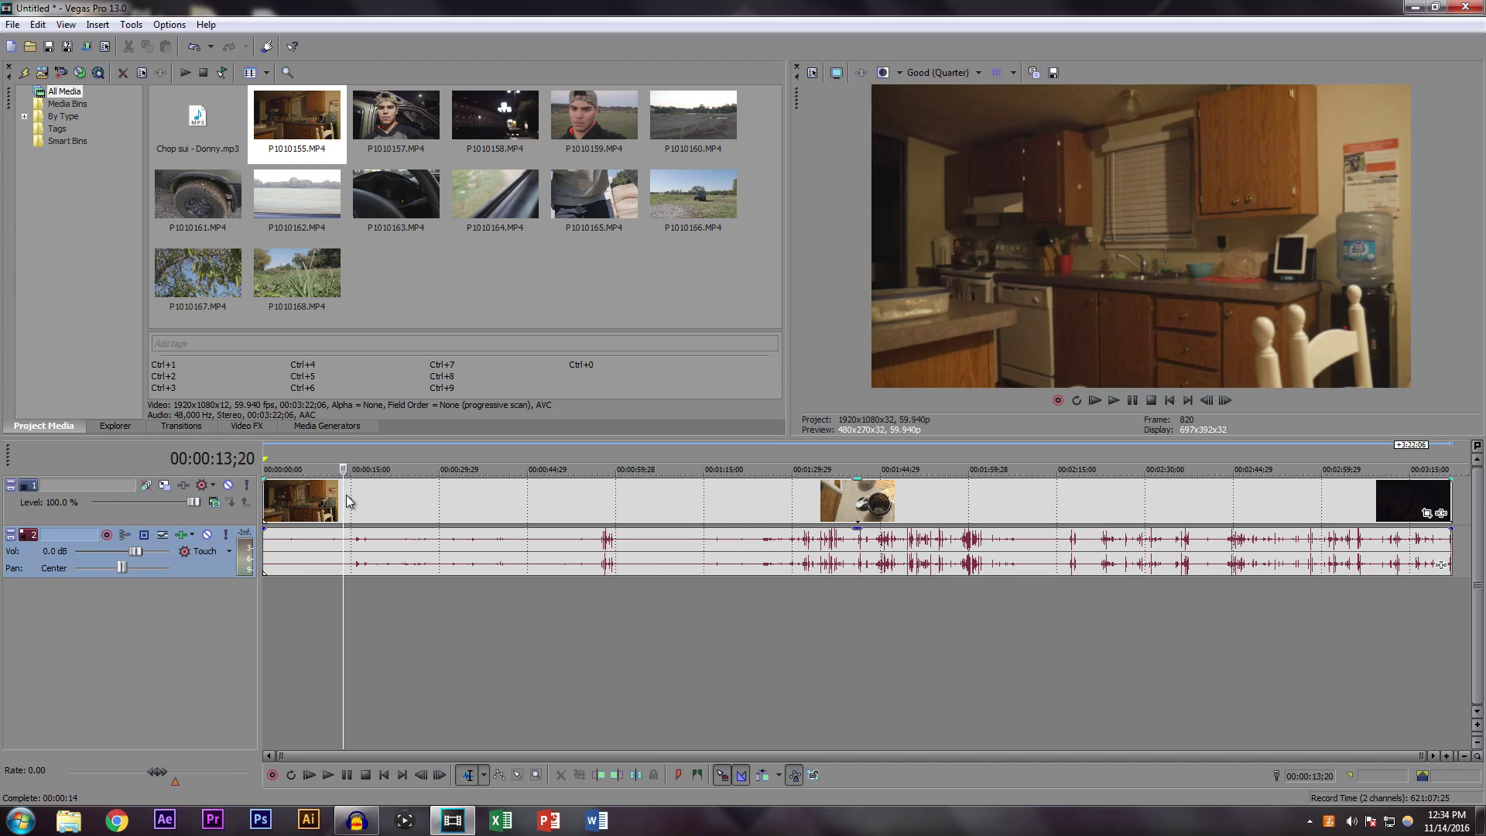
pyautogui.moveTo(342, 654)
pyautogui.mouseDown()
pyautogui.moveTo(365, 652)
pyautogui.moveTo(344, 640)
pyautogui.mouseUp()
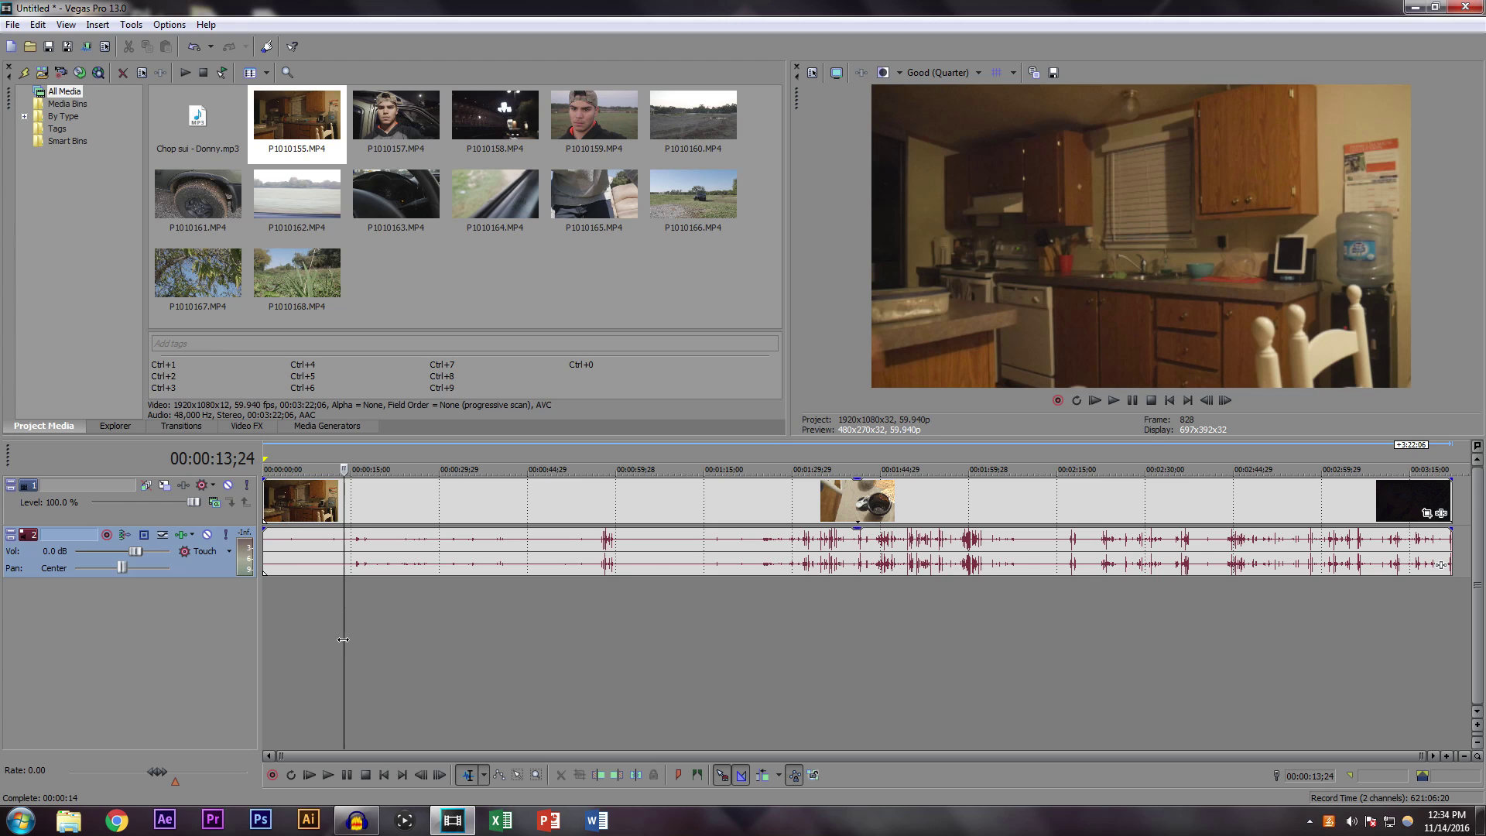
pyautogui.hotkey('ctrl', 'z')
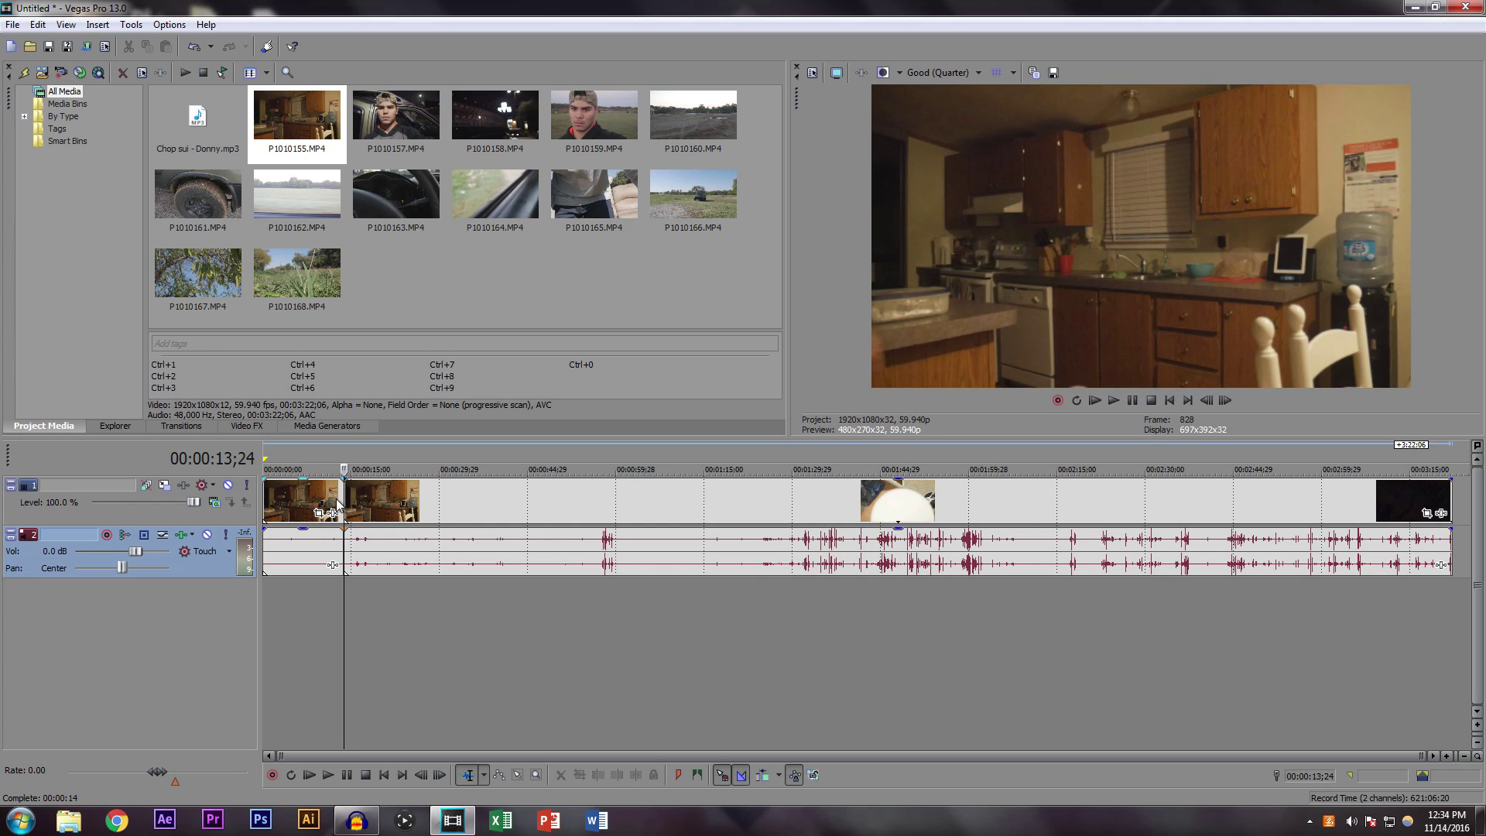
pyautogui.click(317, 505)
pyautogui.press('Delete')
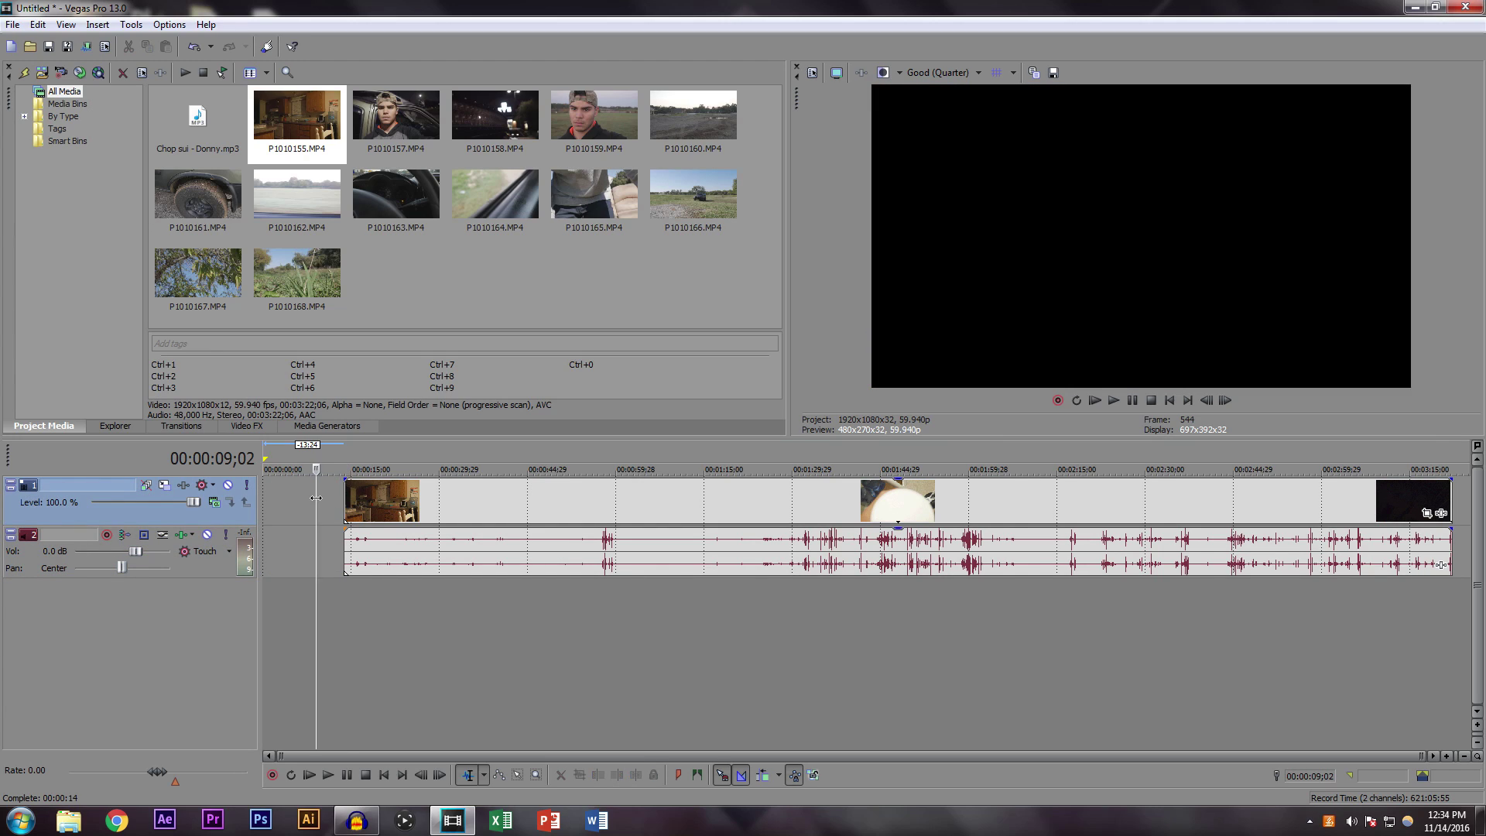
# Step: Move the remaining clip back to the very start of the timeline to close the gap
pyautogui.moveTo(387, 509); pyautogui.dragTo(322, 511)
pyautogui.rightClick(322, 511)
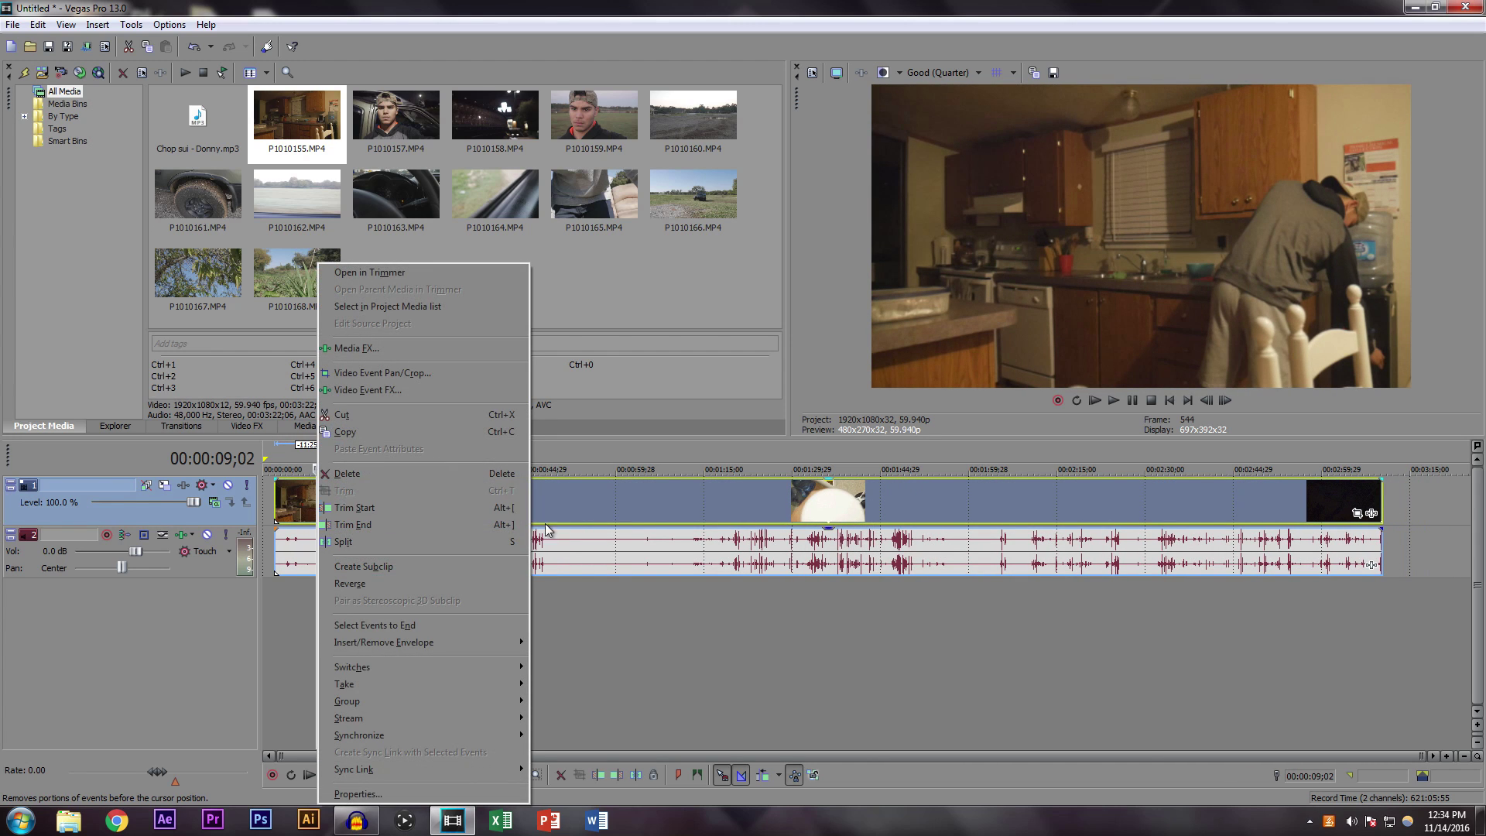
pyautogui.click(353, 507)
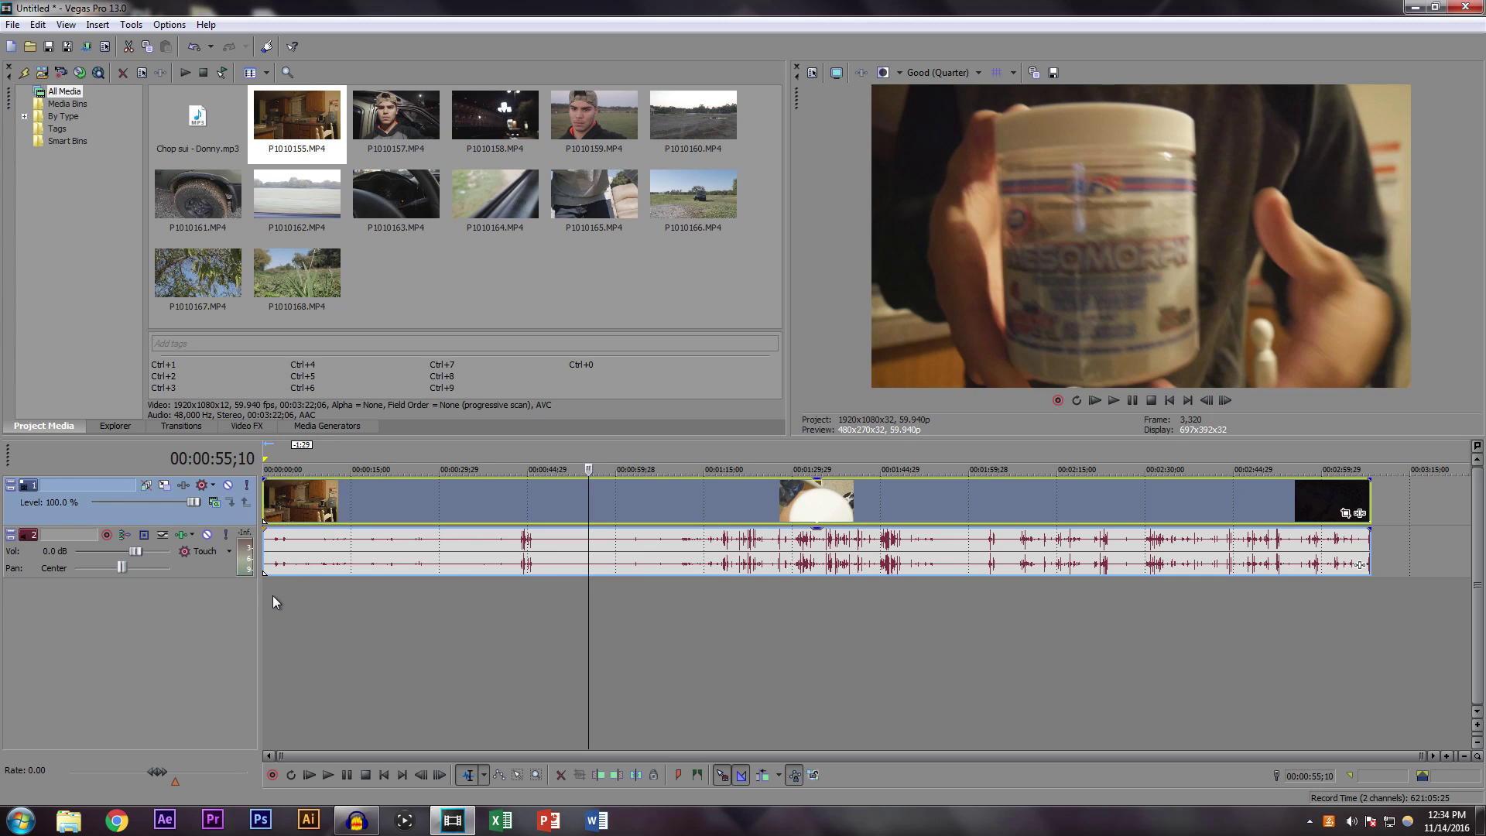
# Step: Check the system volume and play the trimmed clip from the start of the timeline
pyautogui.click(272, 601)
pyautogui.click(264, 601)
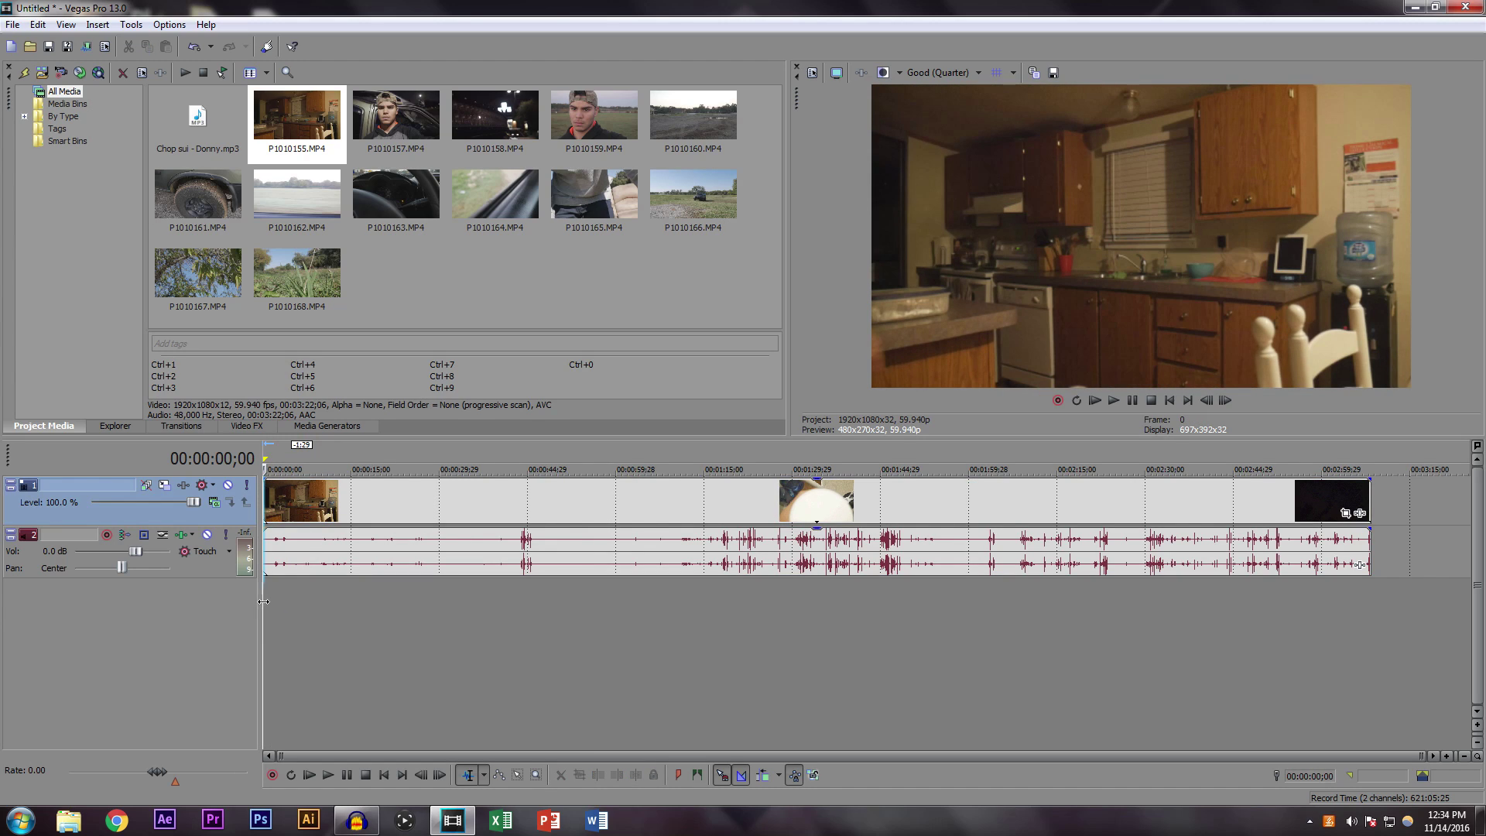
pyautogui.click(1351, 821)
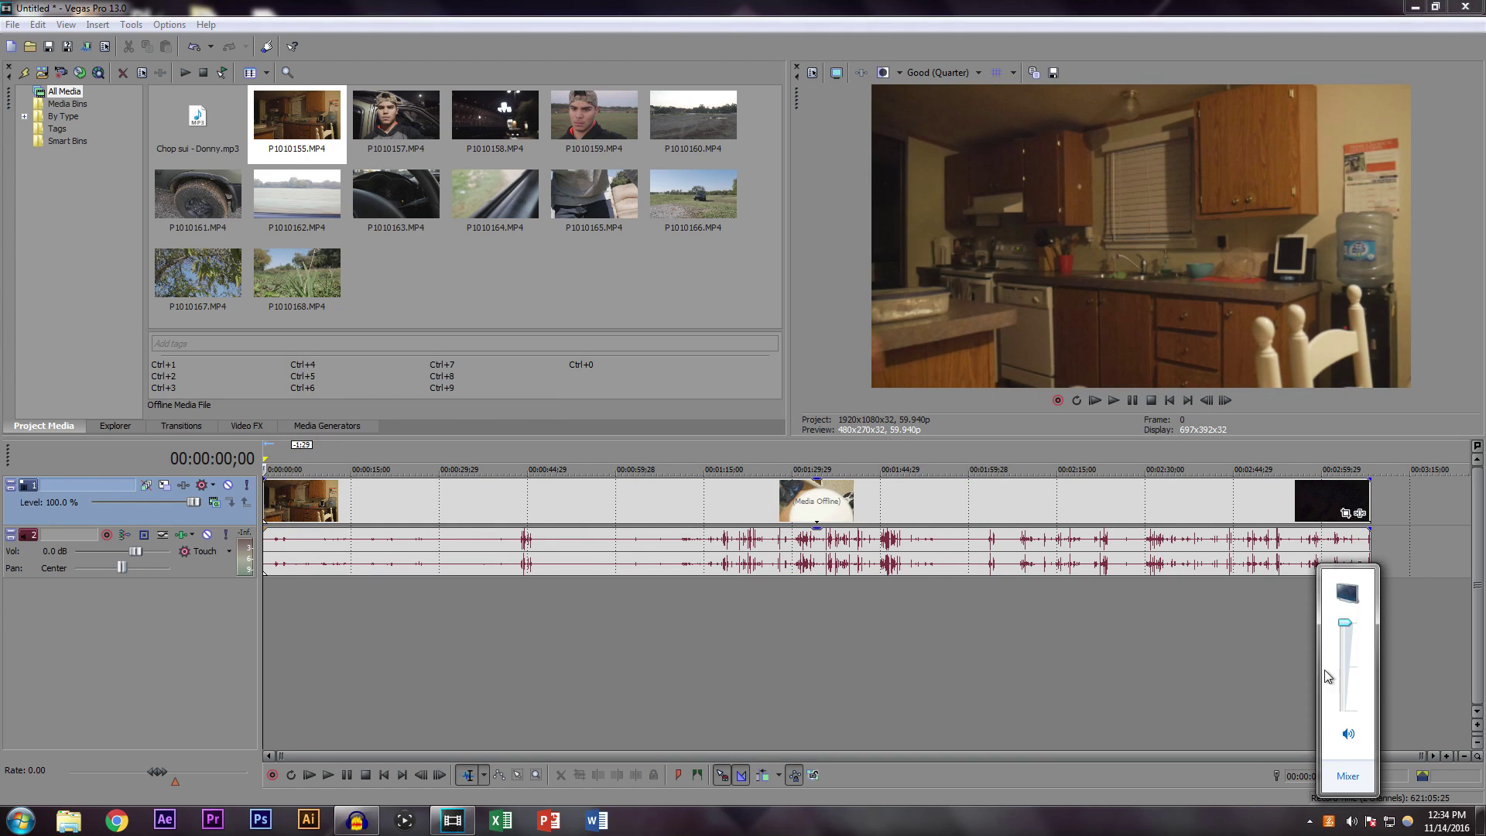
pyautogui.click(1001, 634)
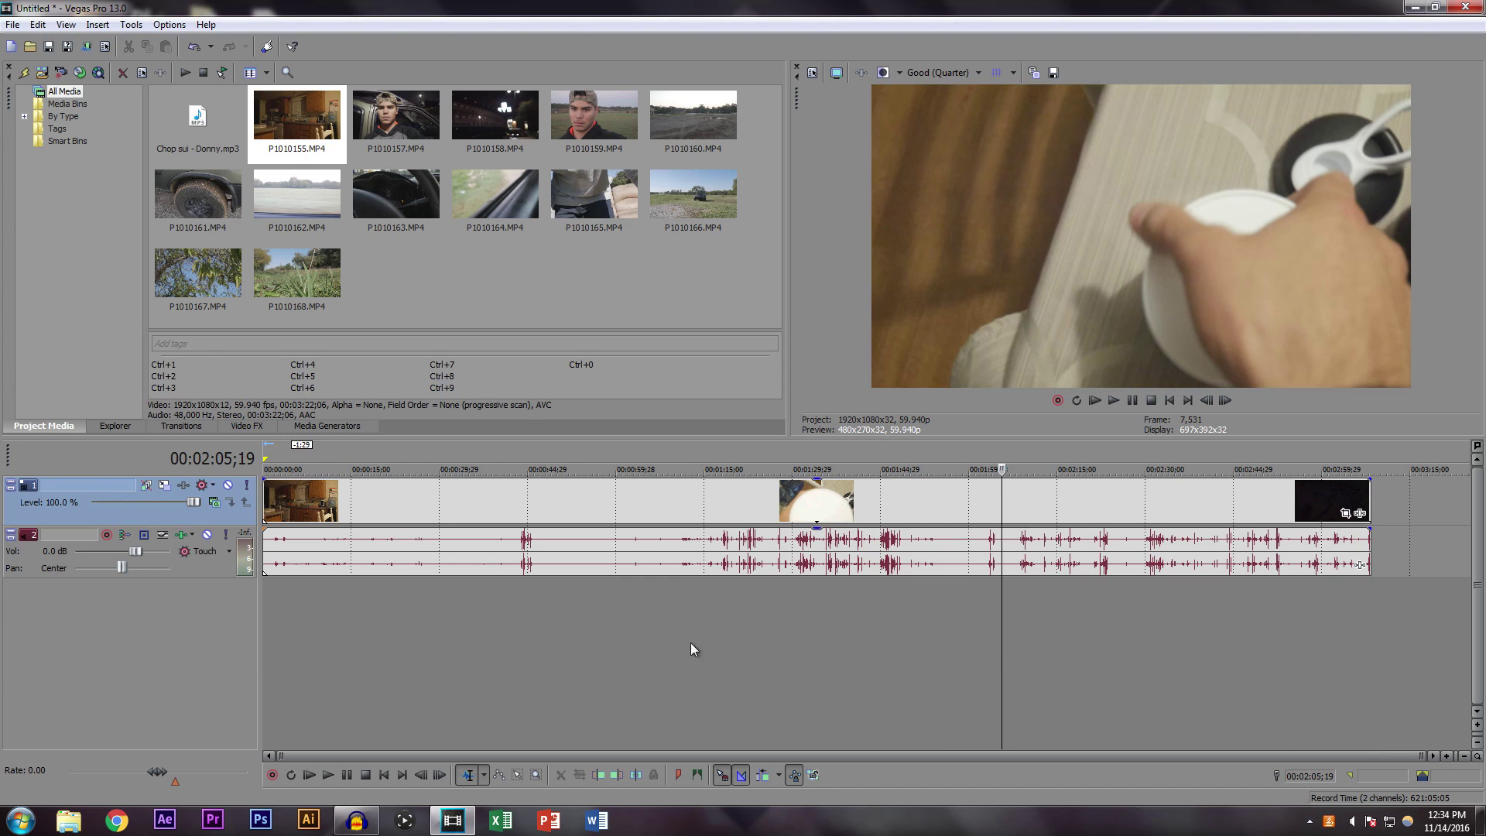
pyautogui.moveTo(1000, 622); pyautogui.dragTo(267, 622)
pyautogui.press('space')
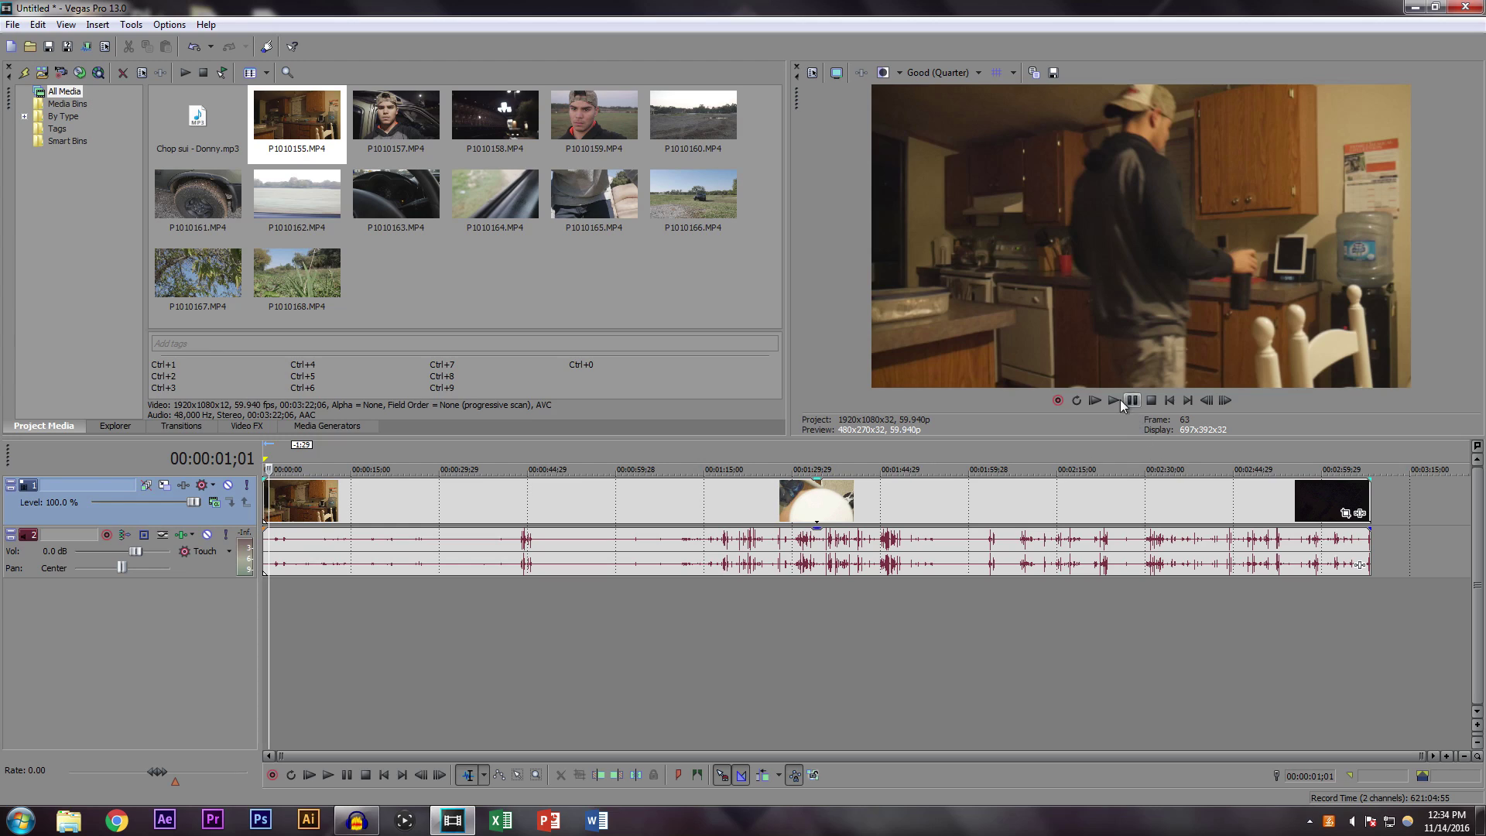
# Step: Set the video preview quality to Best (Full)
pyautogui.click(944, 74)
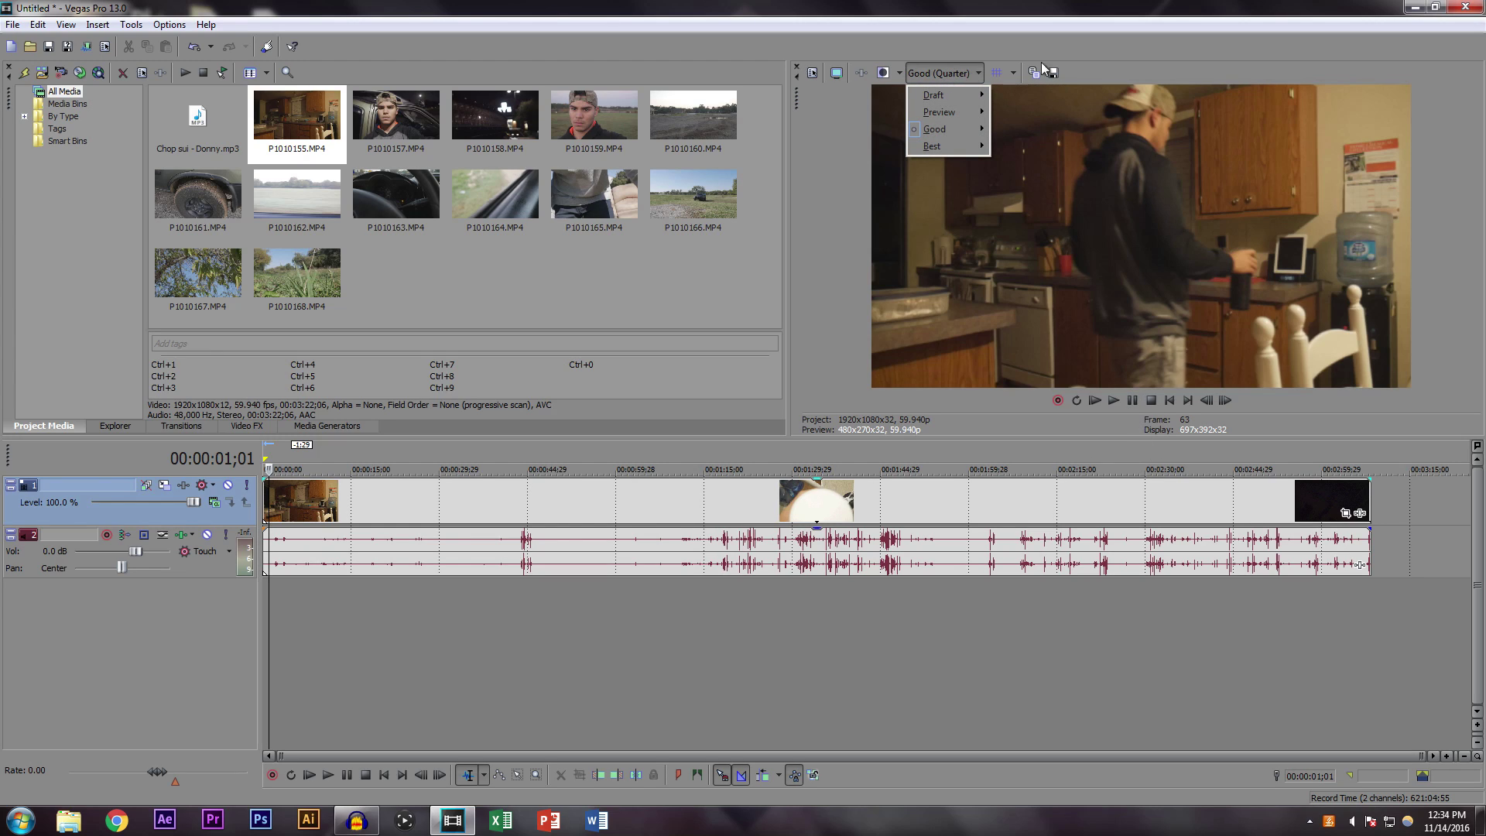
pyautogui.click(1080, 62)
pyautogui.click(937, 73)
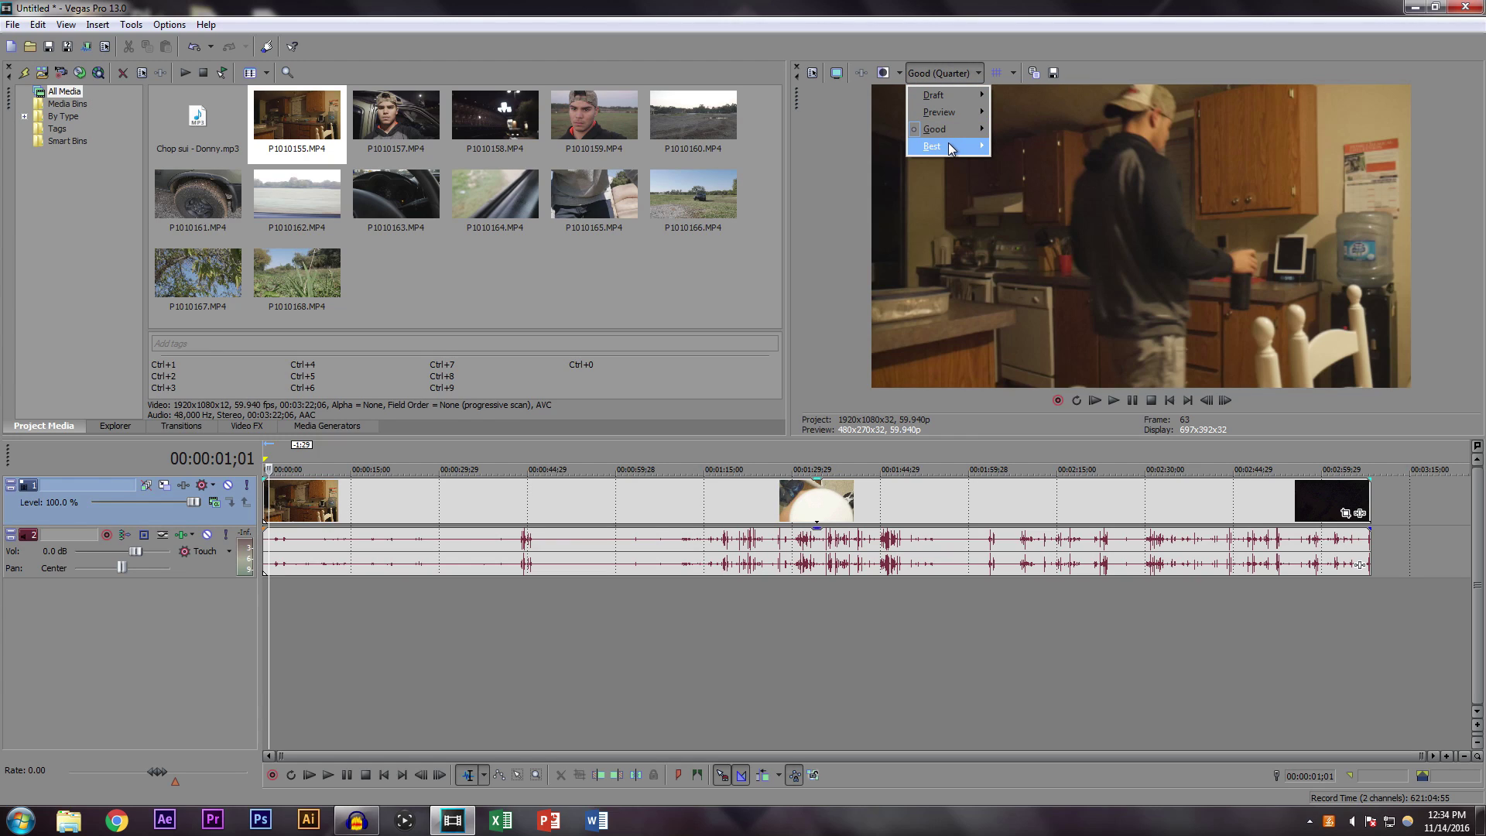
pyautogui.moveTo(950, 147)
pyautogui.click(1006, 162)
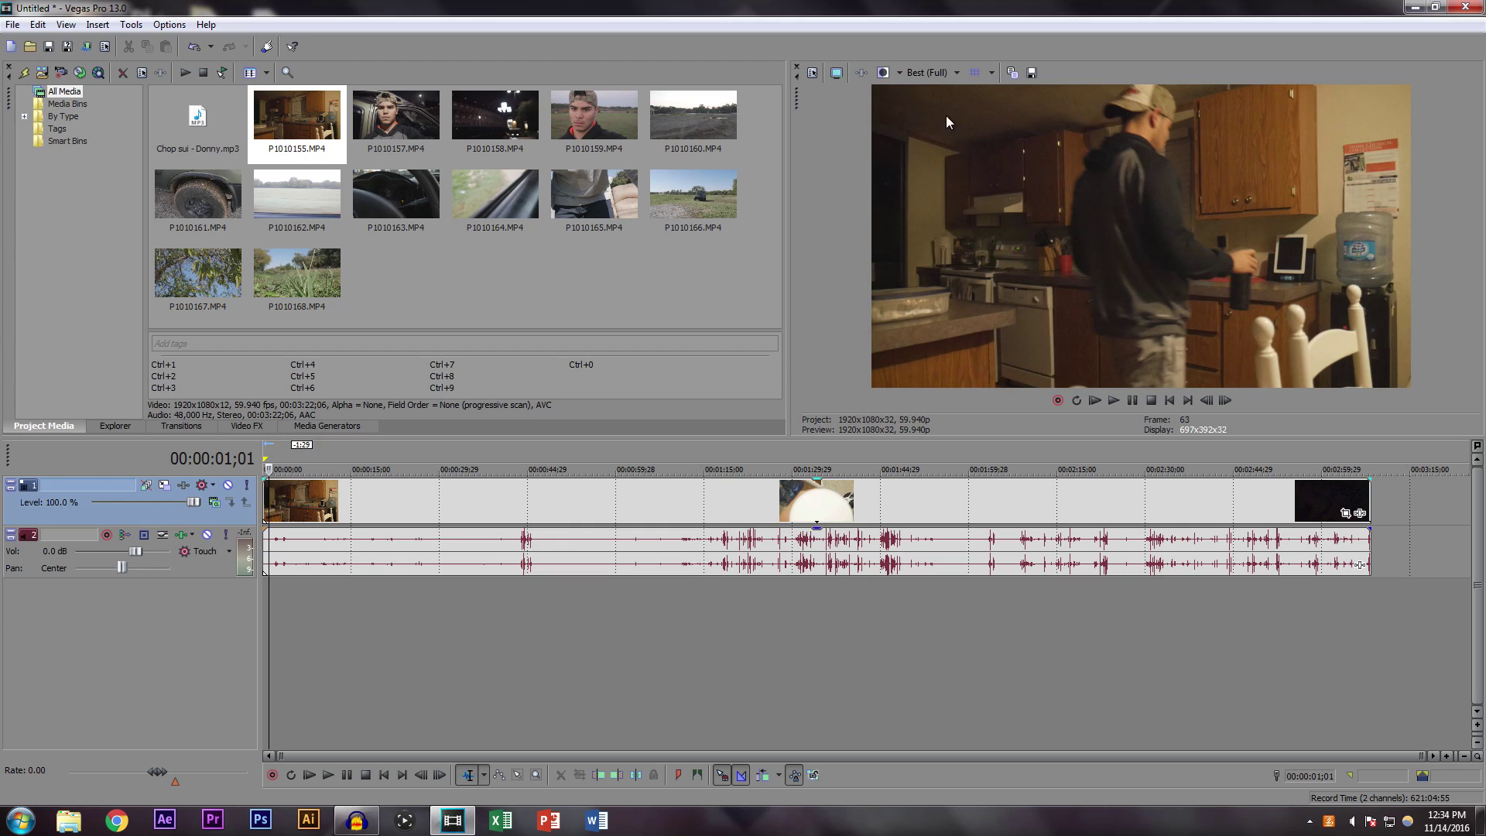
# Step: Set the video preview quality to Draft (Half) and play a short part of the clip
pyautogui.click(935, 75)
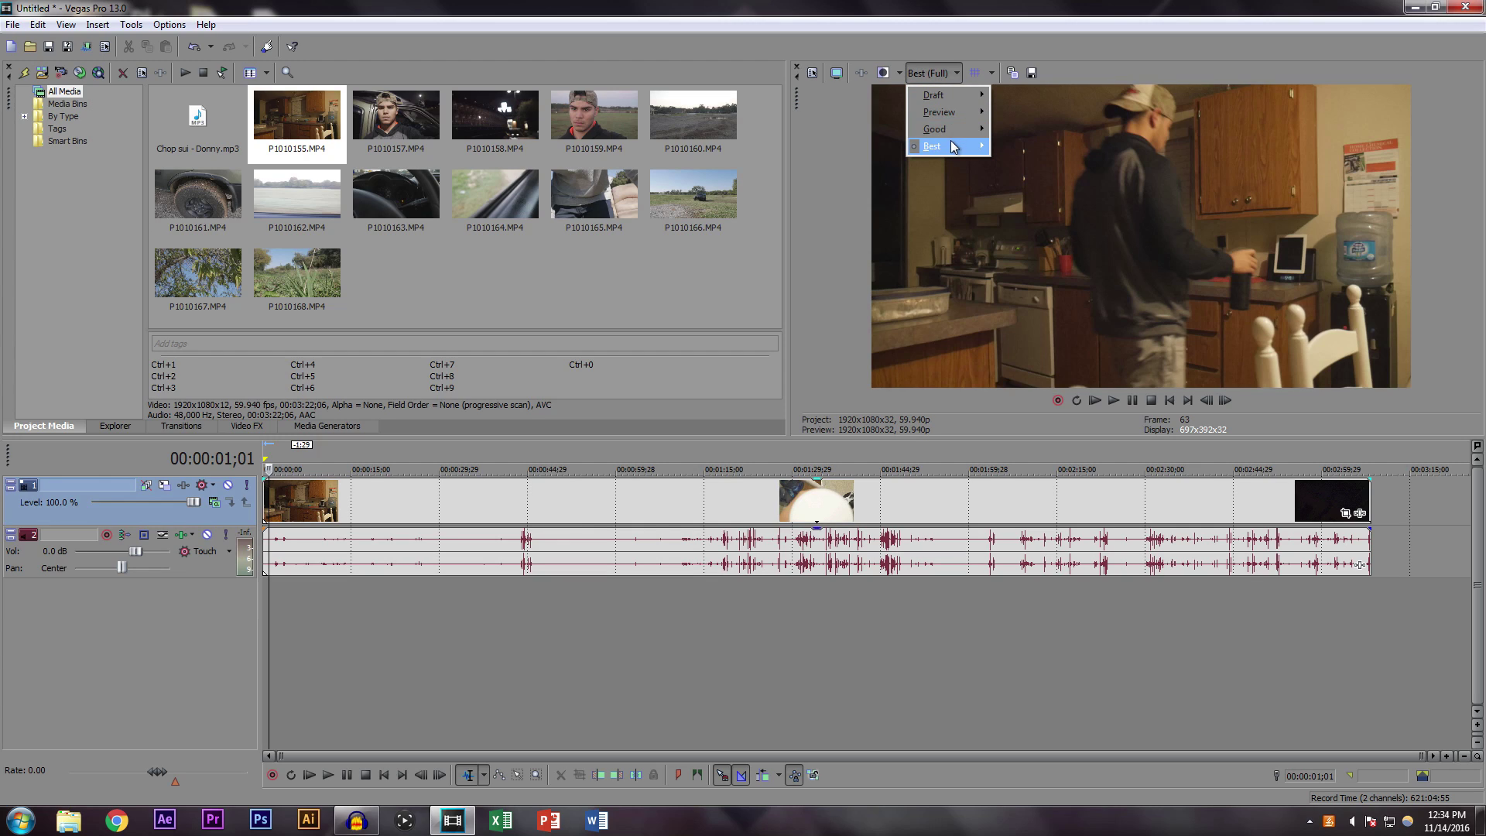
pyautogui.moveTo(955, 113)
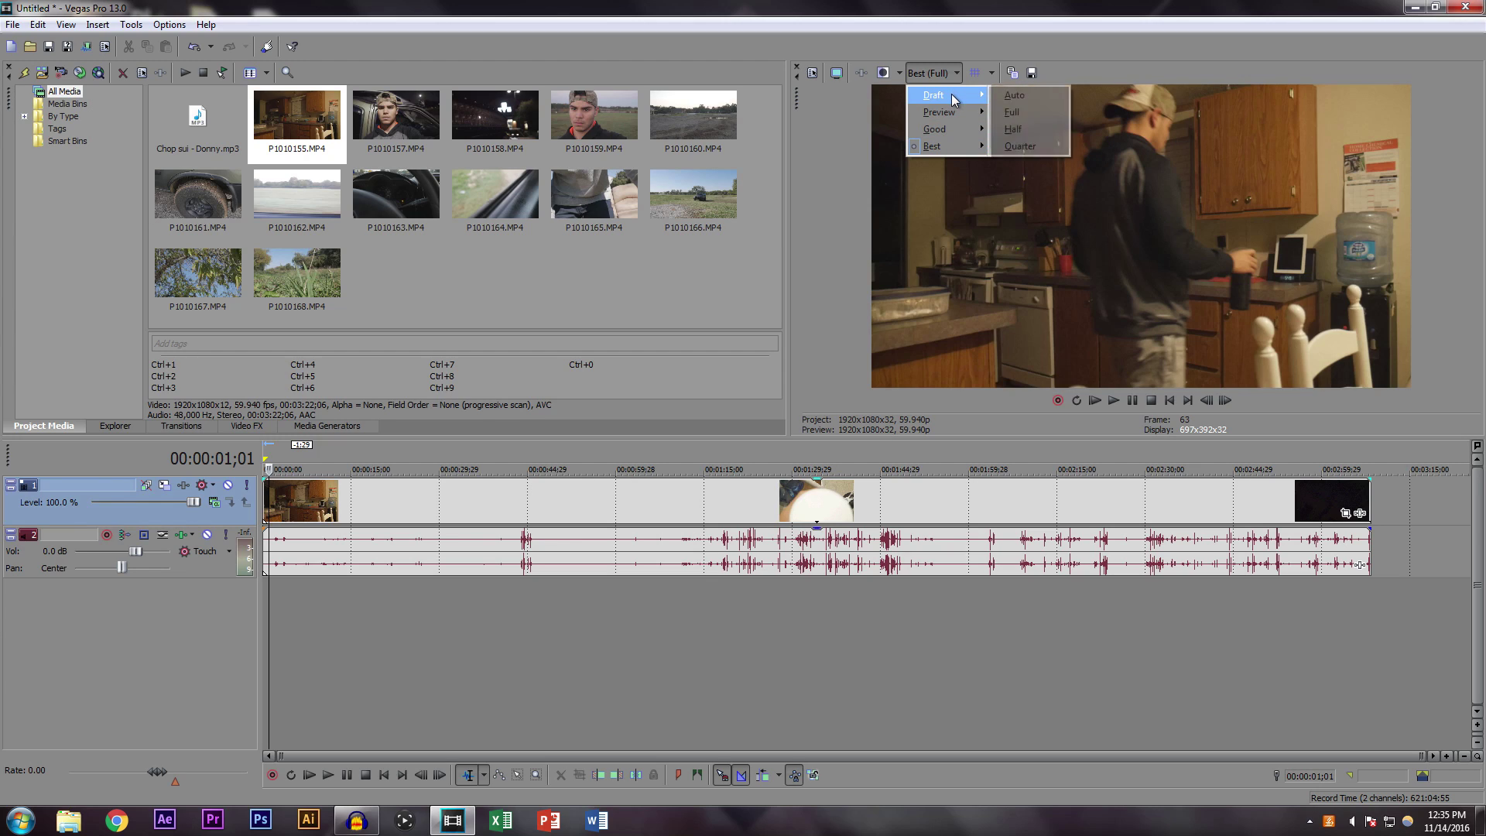
pyautogui.click(1015, 129)
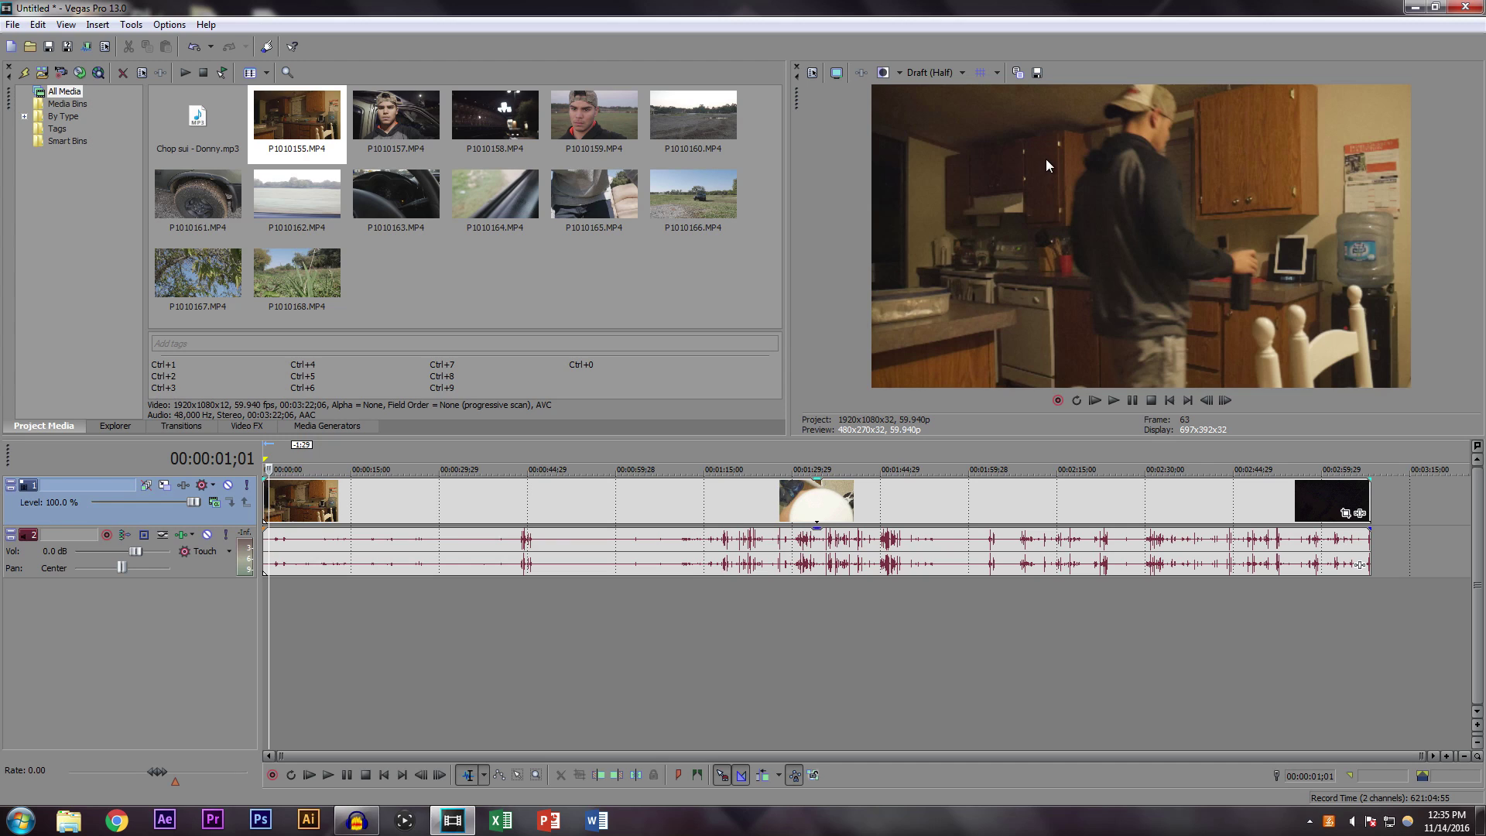
pyautogui.click(1118, 402)
pyautogui.click(1131, 401)
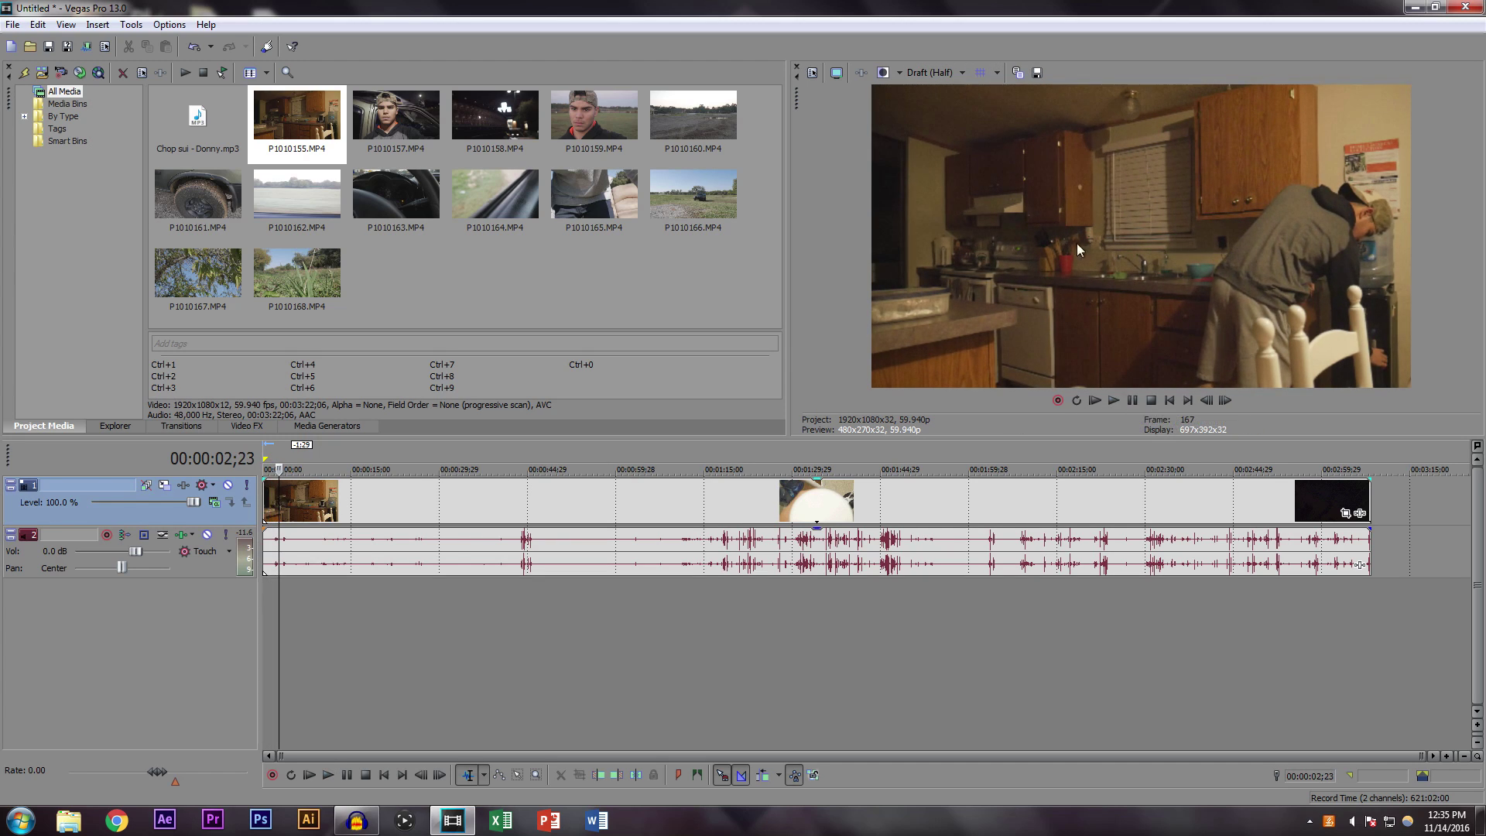
# Step: Set the video preview quality to Good (Half) and play a few seconds of the clip to check it
pyautogui.click(943, 71)
pyautogui.moveTo(946, 127)
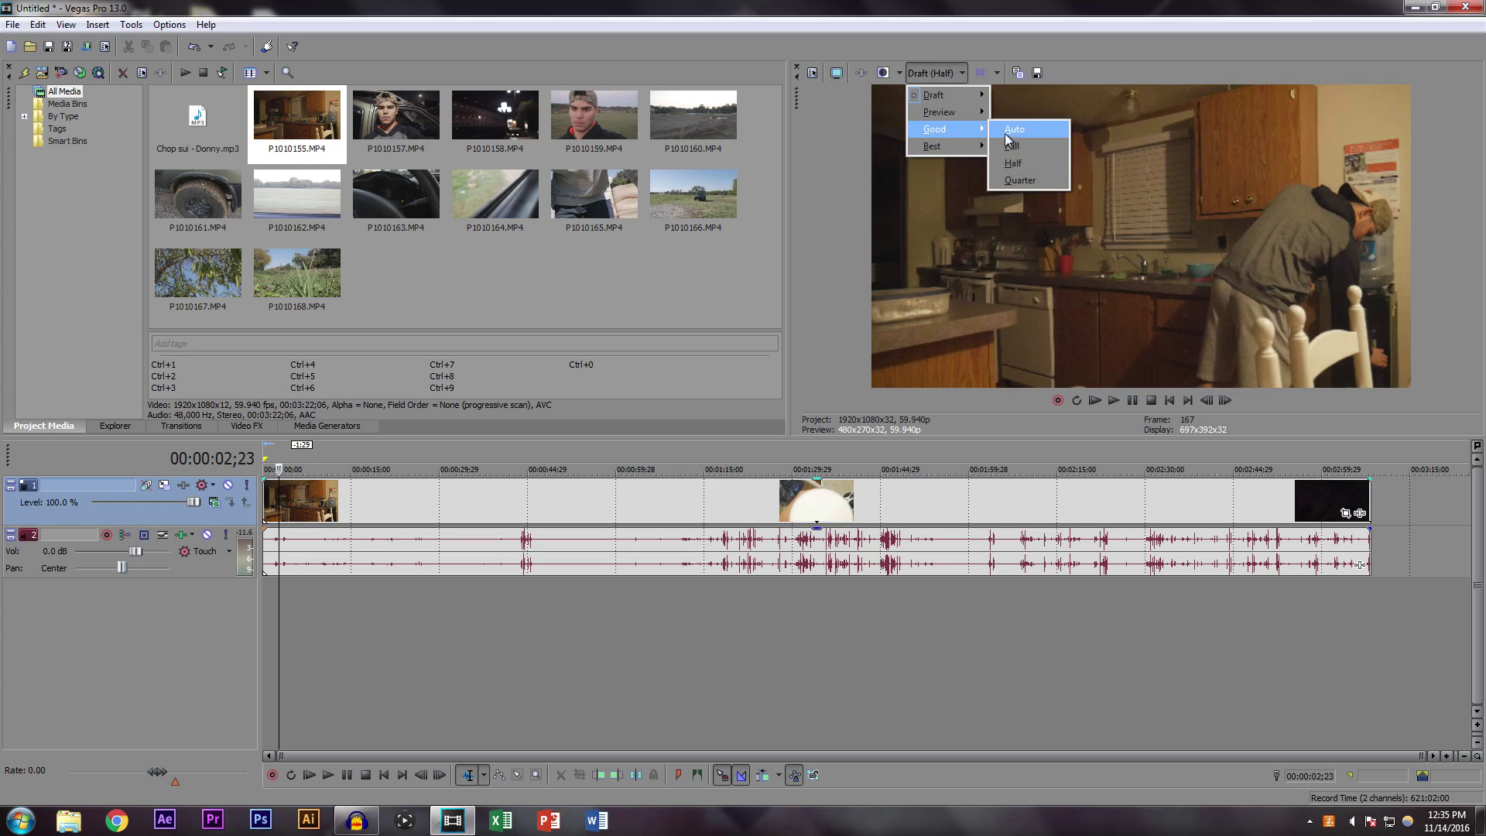
pyautogui.click(1019, 164)
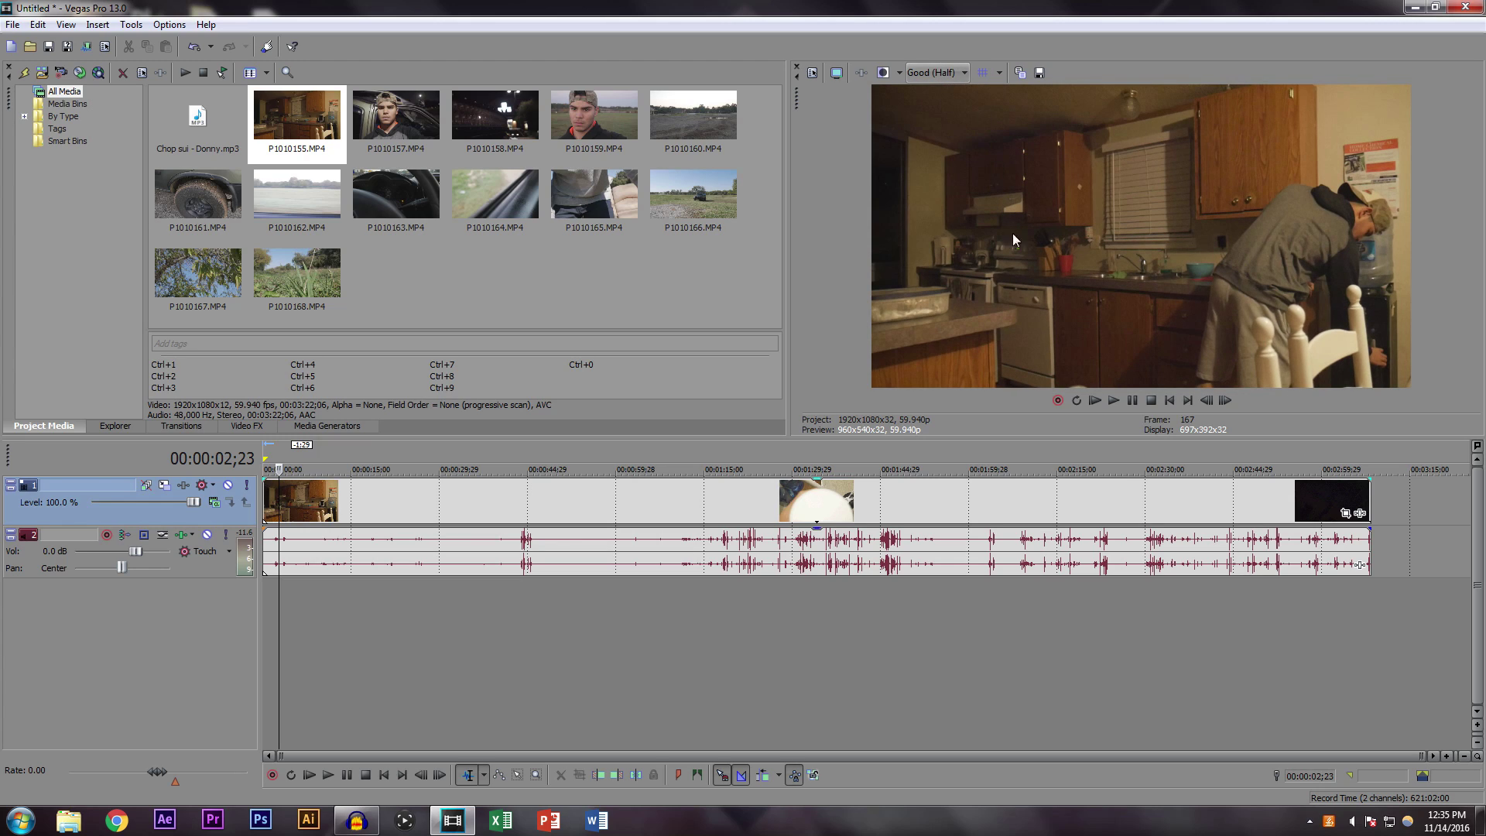
pyautogui.click(1113, 401)
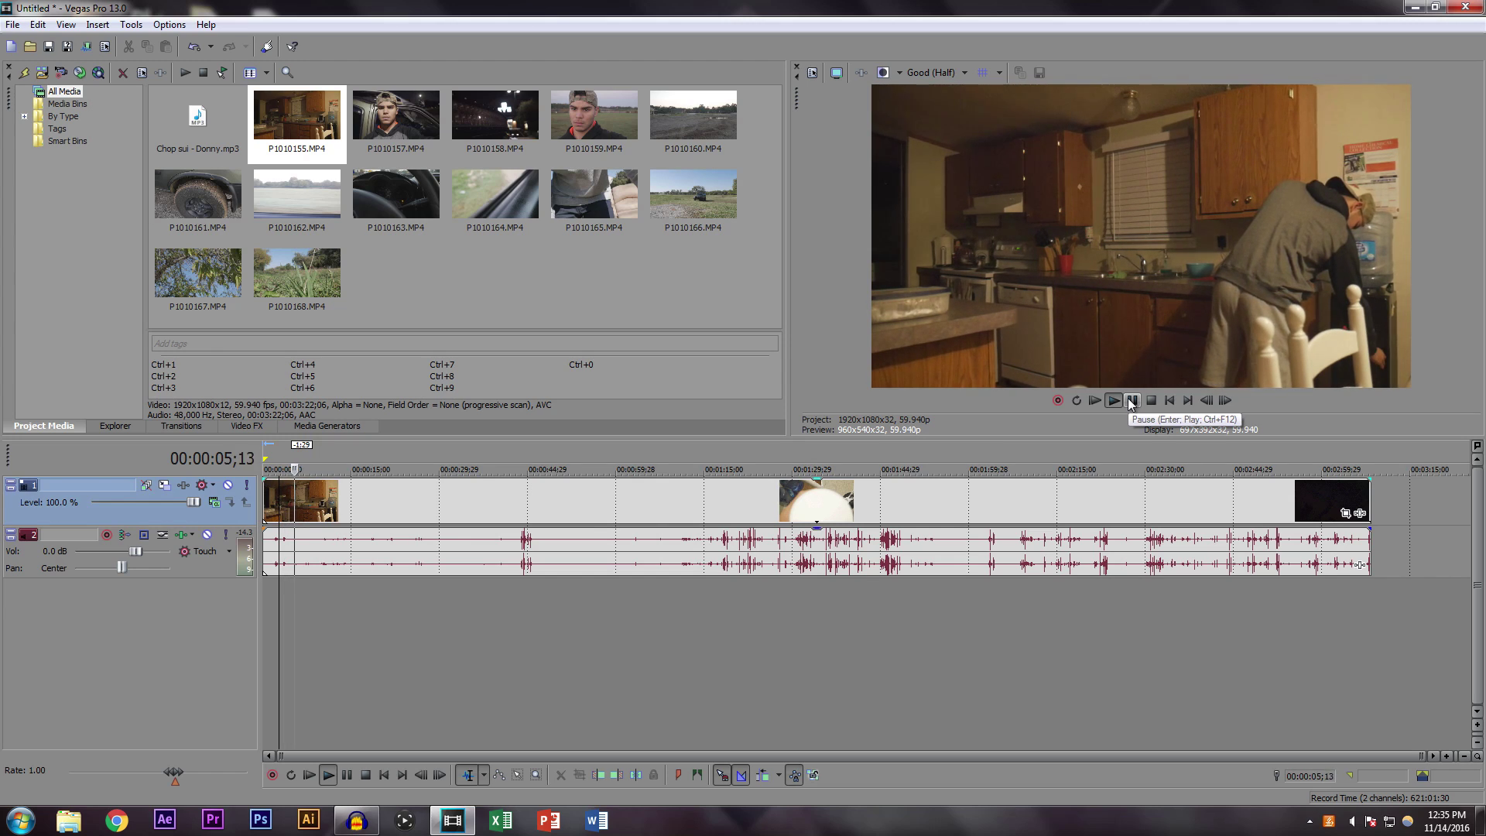
pyautogui.click(1130, 400)
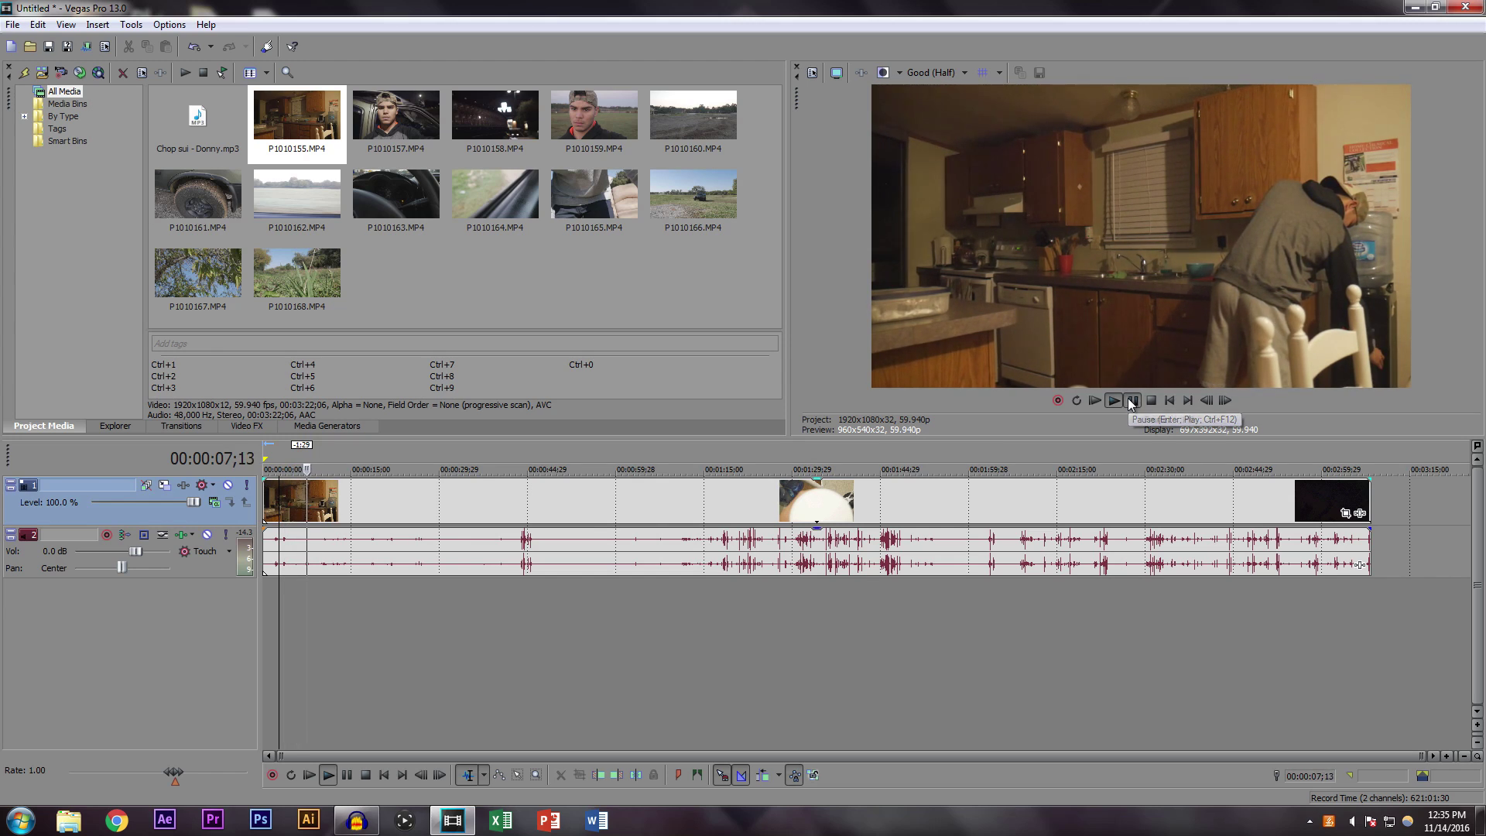
# Step: Split the video clip and its audio at 00:00:17;22 and return the playhead to the start
pyautogui.moveTo(306, 613); pyautogui.dragTo(379, 610)
pyautogui.moveTo(374, 610)
pyautogui.mouseDown()
pyautogui.moveTo(355, 610)
pyautogui.moveTo(366, 606)
pyautogui.mouseUp()
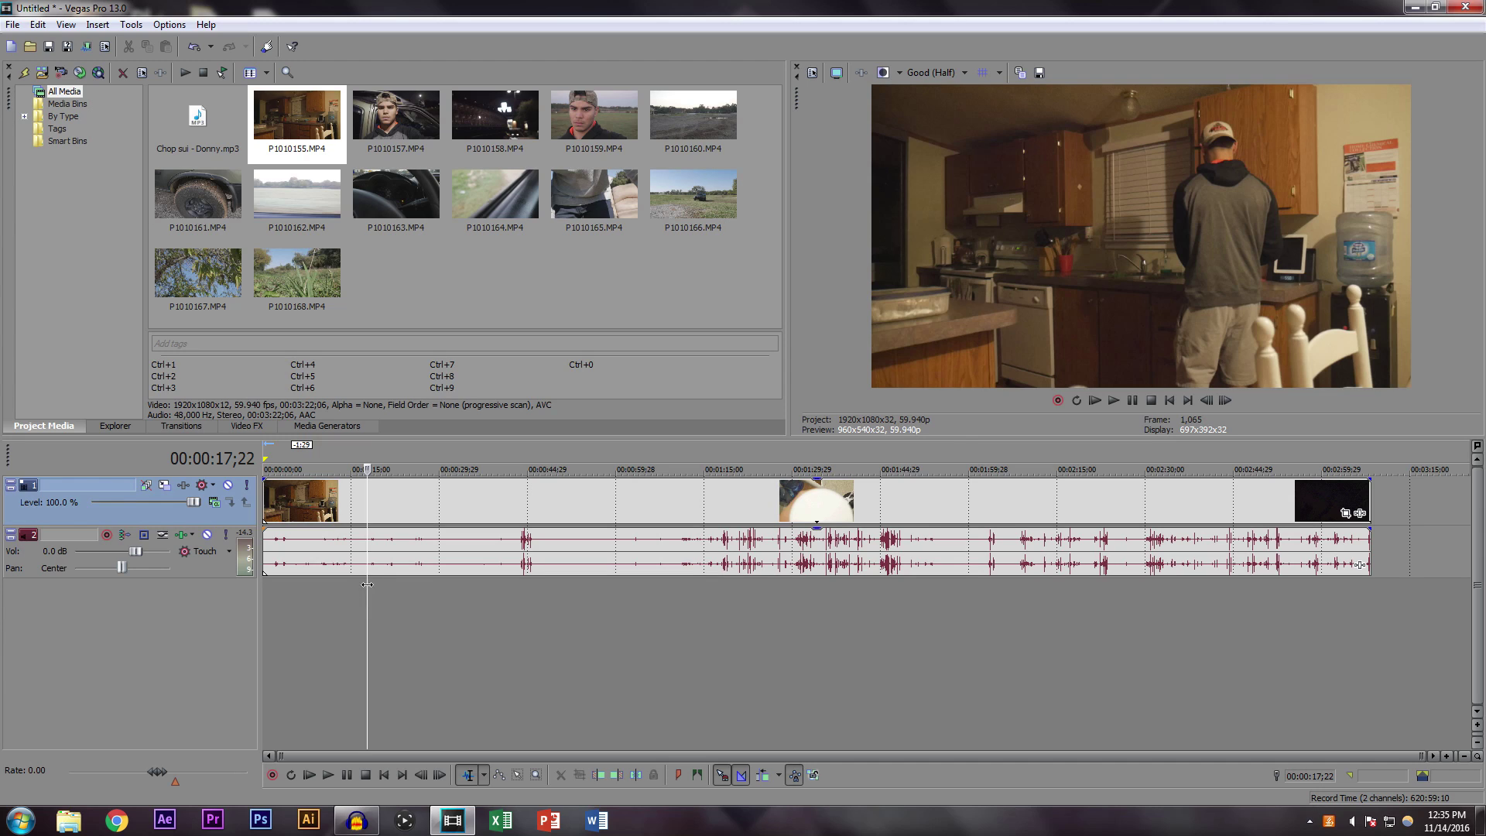
pyautogui.press('s')
pyautogui.moveTo(322, 617); pyautogui.dragTo(265, 618)
# Step: Add a (Legacy) Text event with the Default Text preset on a new track below the clip, ending at the split
pyautogui.click(318, 428)
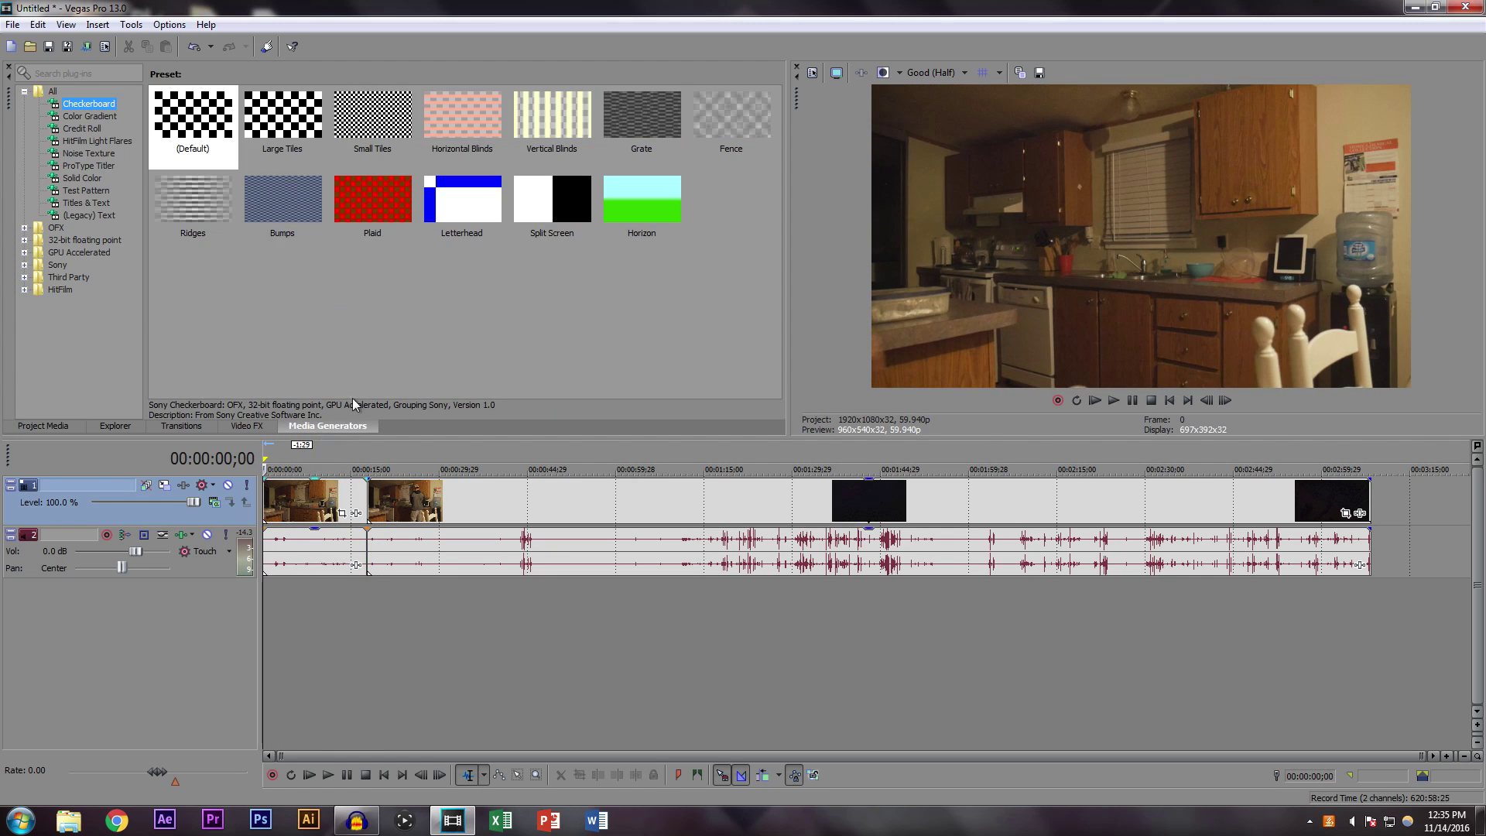
pyautogui.click(103, 217)
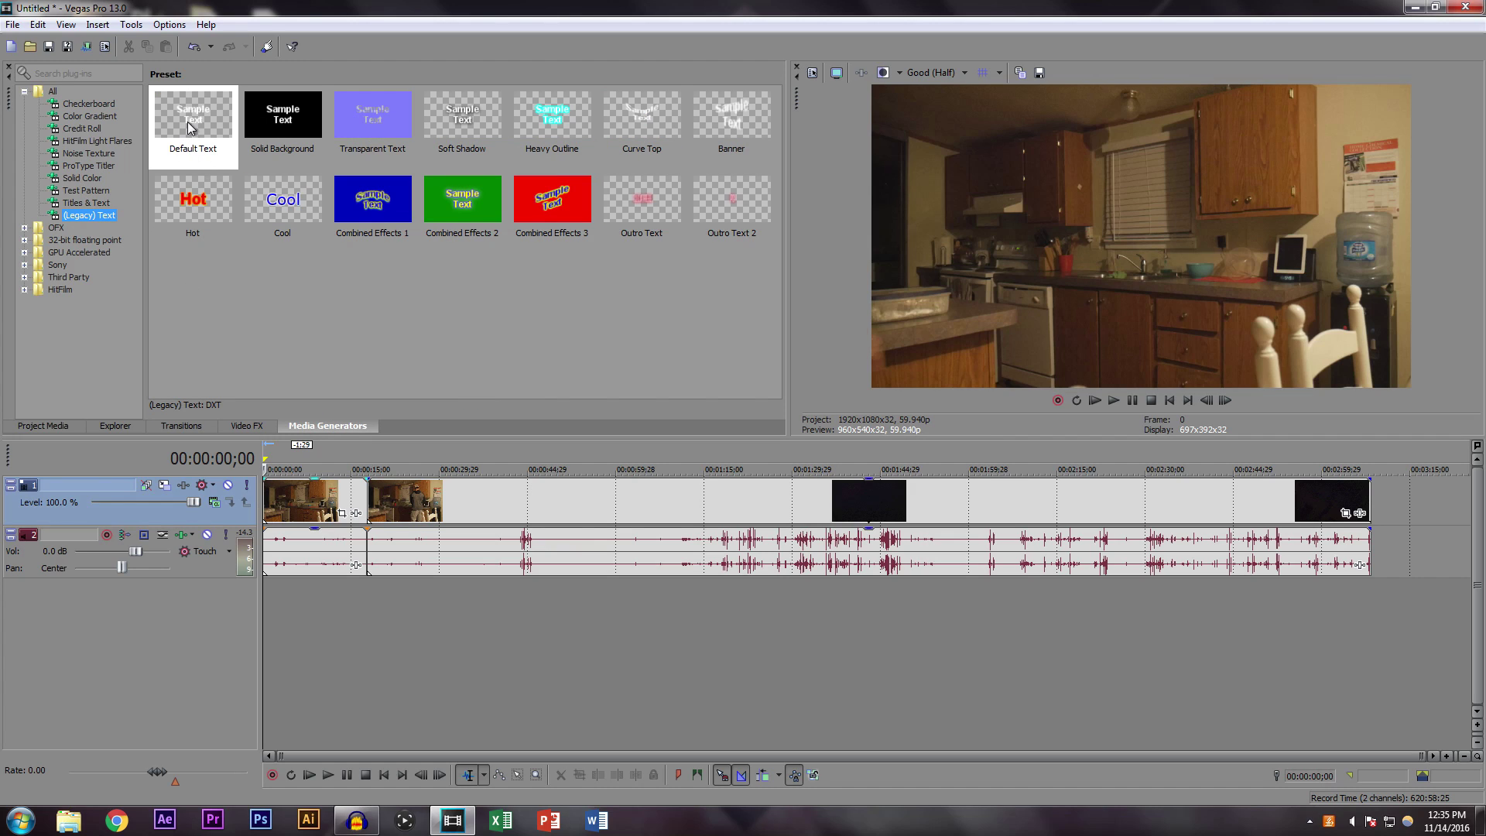
pyautogui.moveTo(188, 123); pyautogui.dragTo(294, 443)
pyautogui.moveTo(322, 621); pyautogui.dragTo(342, 601)
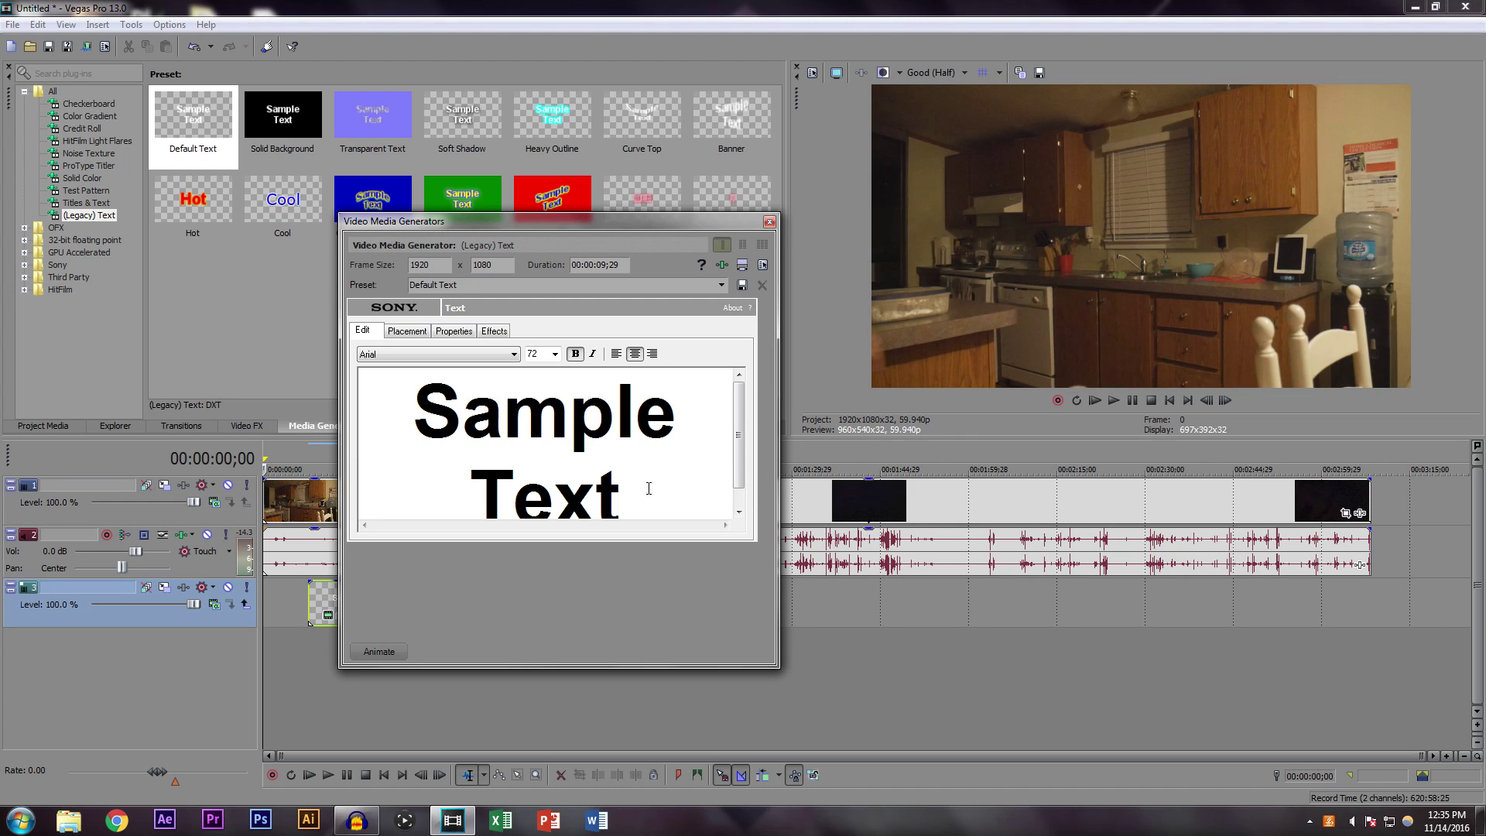
# Step: Replace the sample text with "VLOG_05"
pyautogui.moveTo(649, 488); pyautogui.dragTo(366, 345)
pyautogui.write('V')
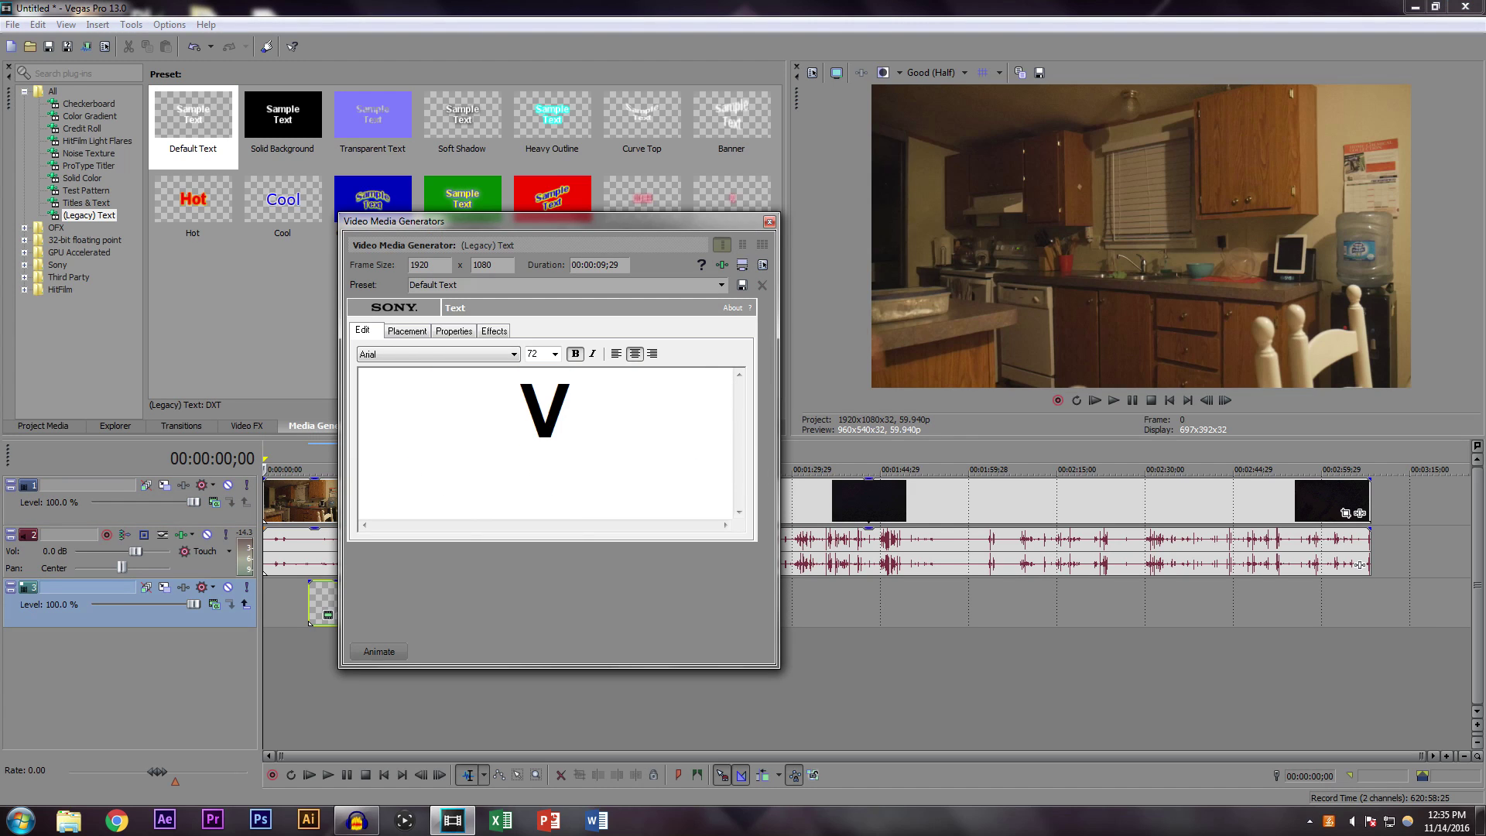
pyautogui.write('LOG')
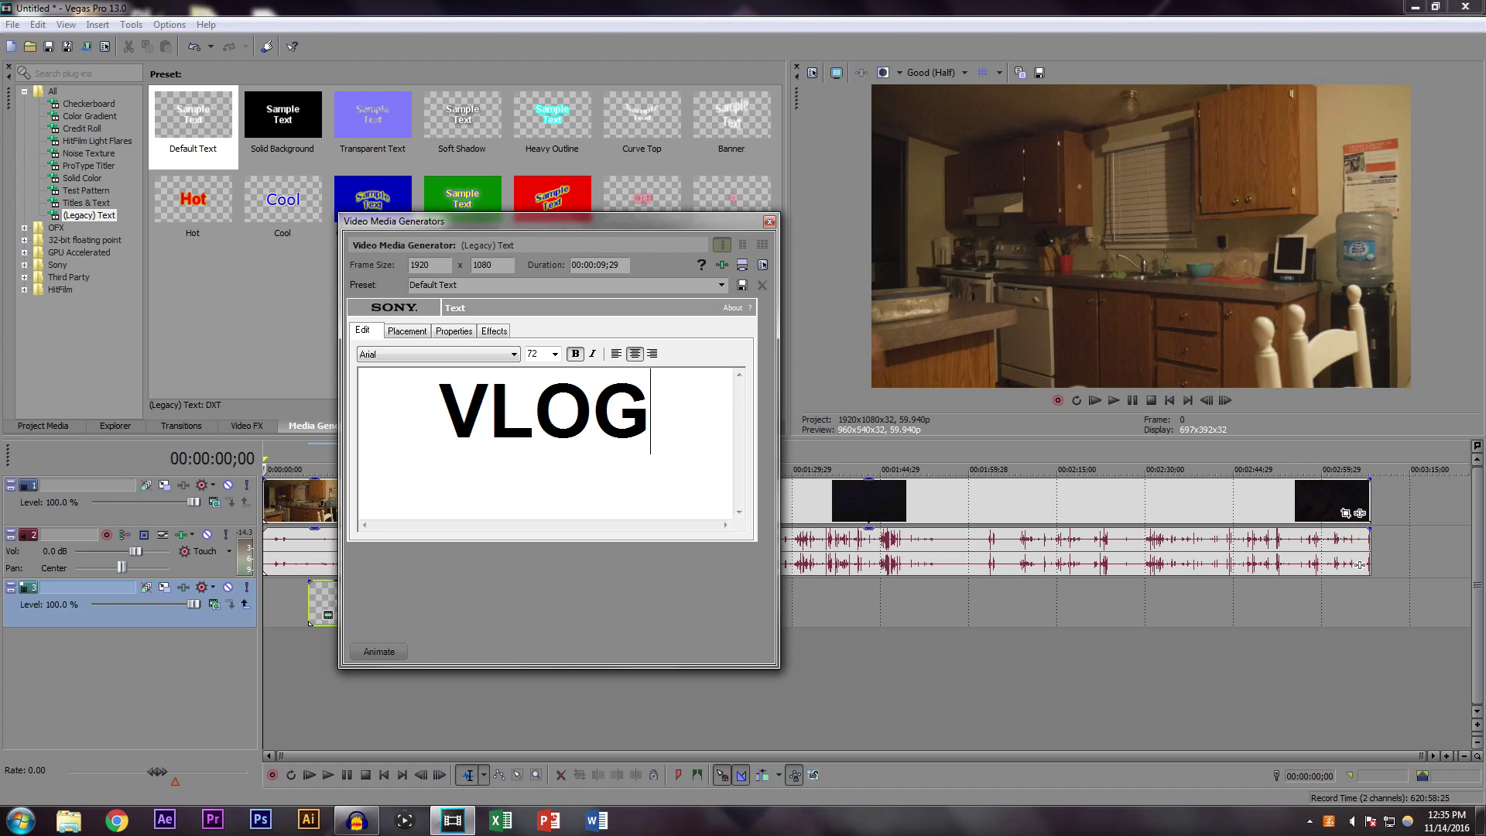
pyautogui.write('_0')
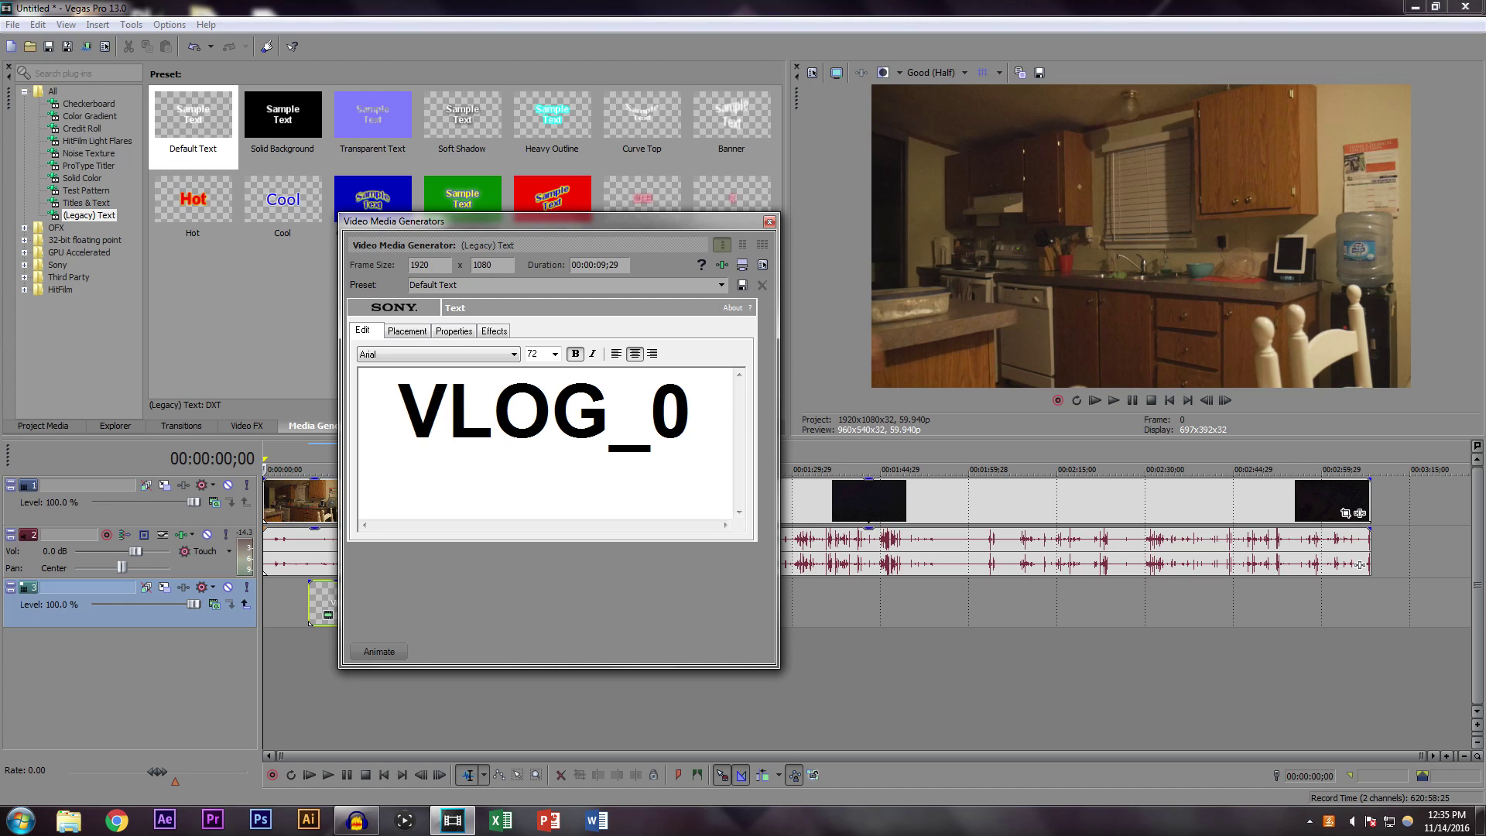
pyautogui.write('5')
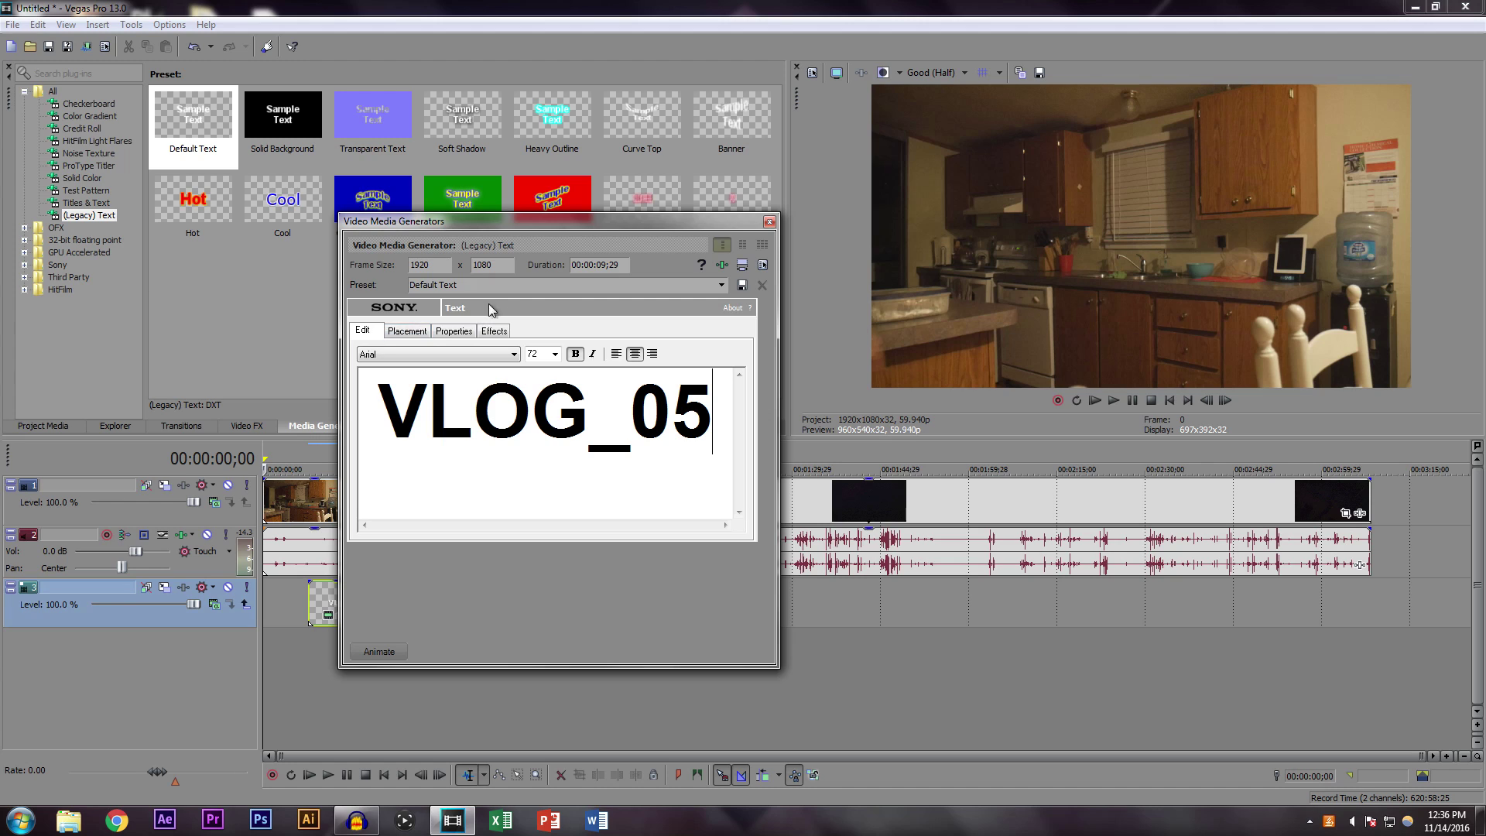
# Step: Place the playhead over the title at 00:00:11;05 and move the text track above the video track
pyautogui.moveTo(550, 220); pyautogui.dragTo(294, 77)
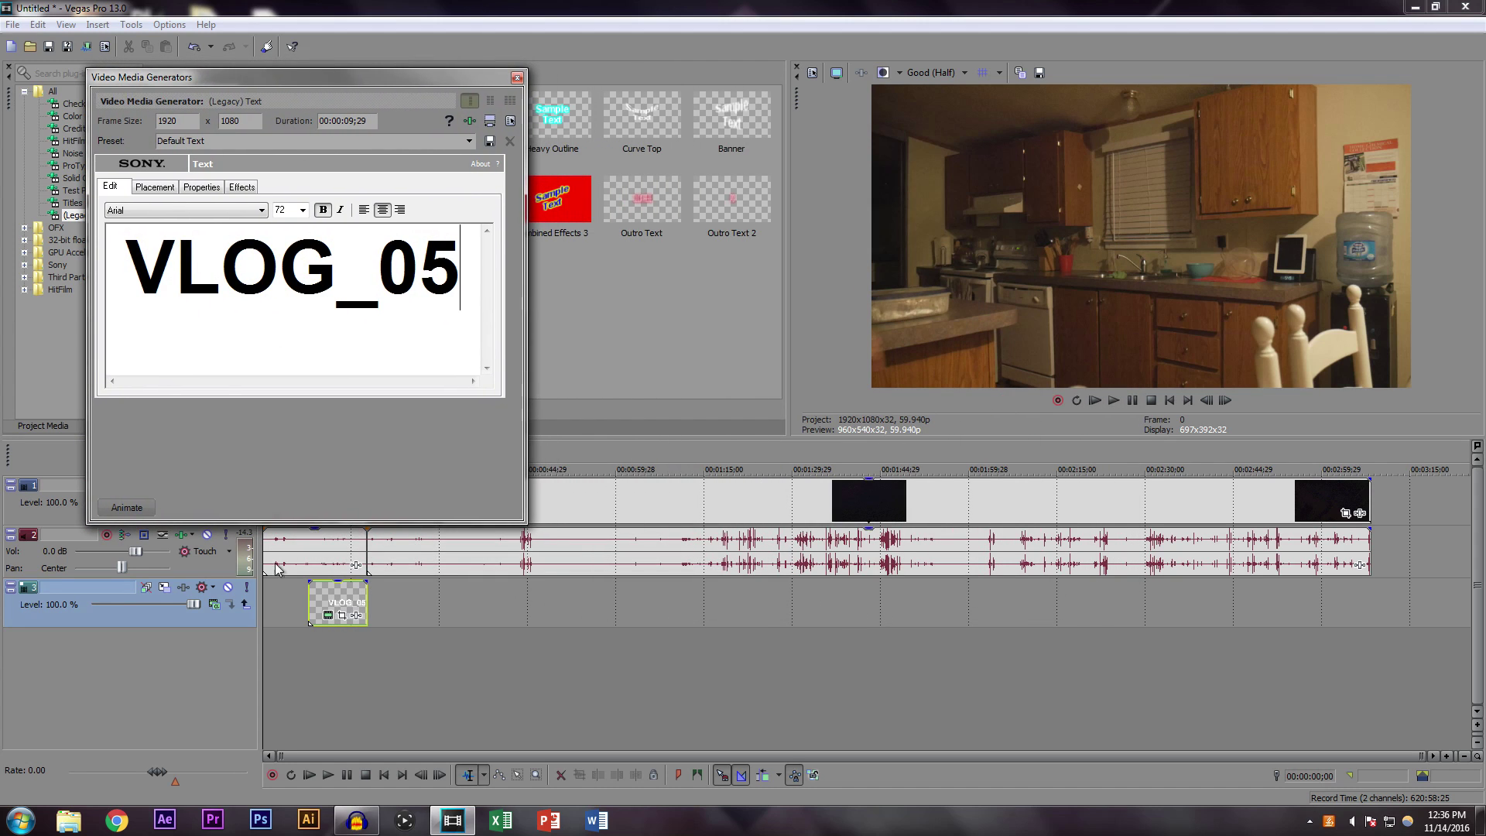
pyautogui.click(333, 644)
pyautogui.moveTo(334, 645); pyautogui.dragTo(328, 643)
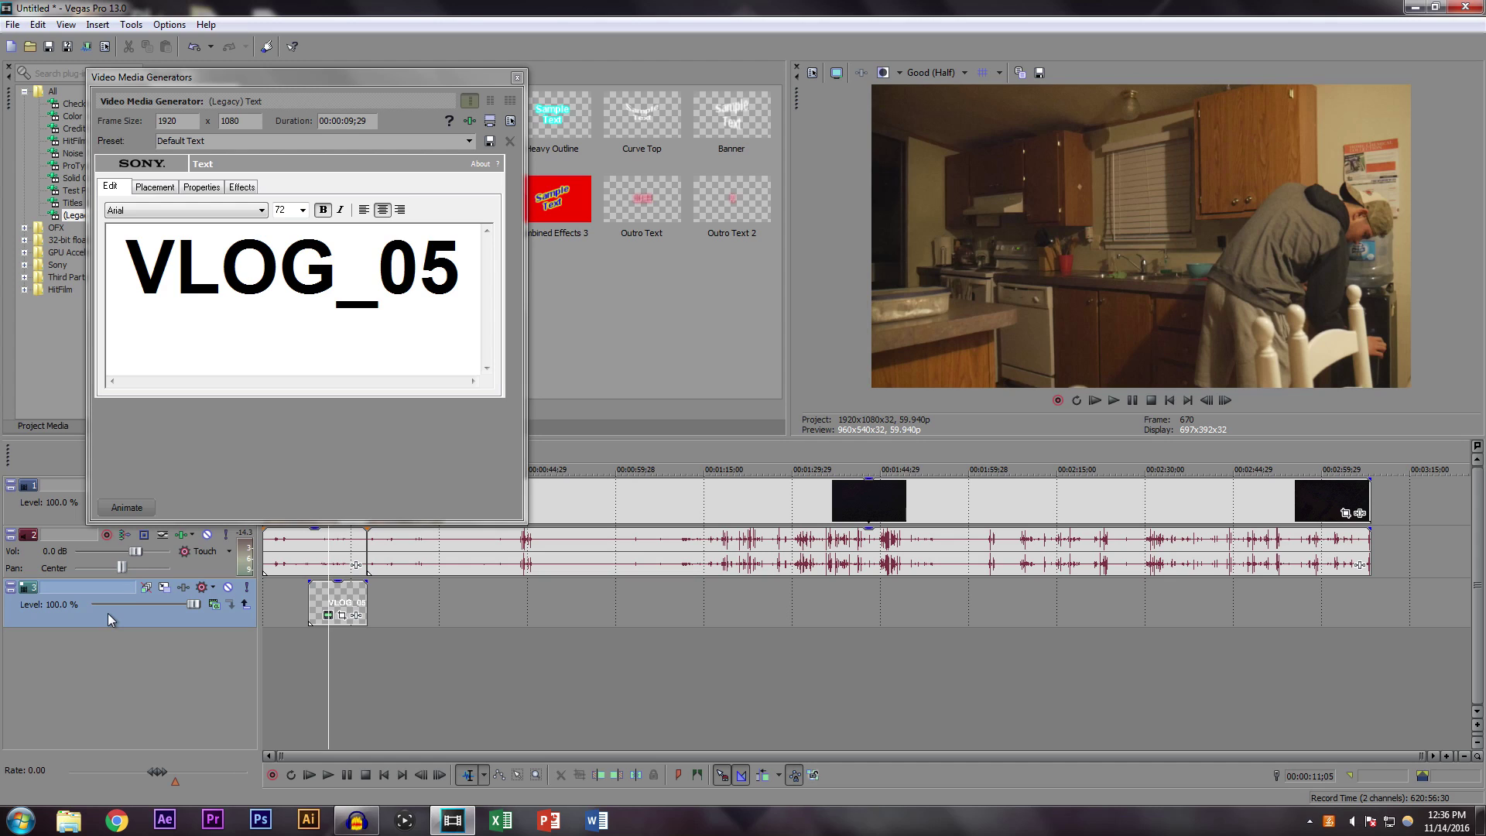
pyautogui.moveTo(40, 512); pyautogui.dragTo(39, 485)
pyautogui.moveTo(355, 74); pyautogui.dragTo(523, 10)
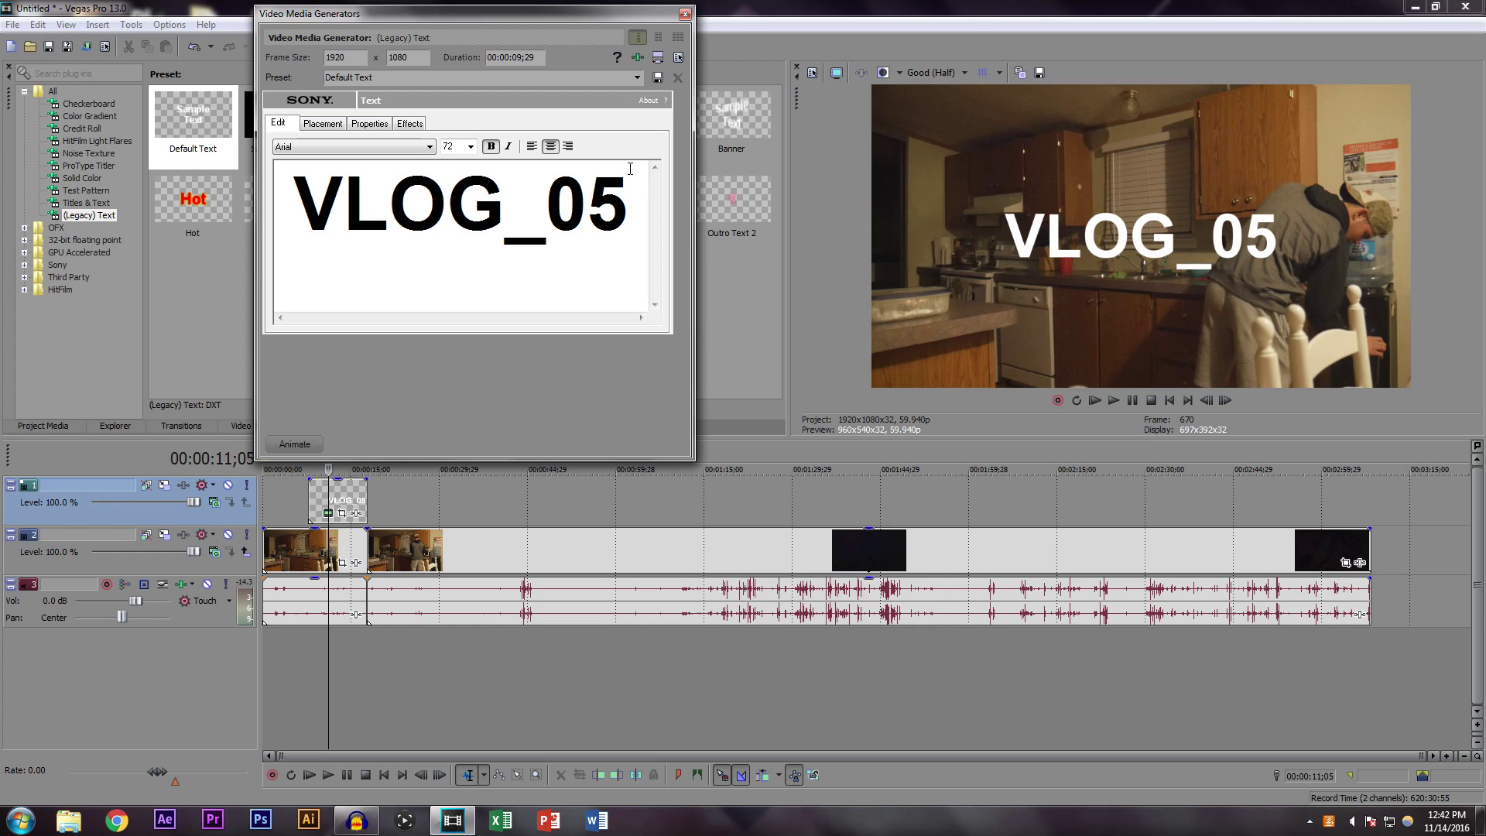
# Step: Set the font size of the whole VLOG_05 title to 126 and close the text settings
pyautogui.moveTo(631, 180); pyautogui.dragTo(293, 192)
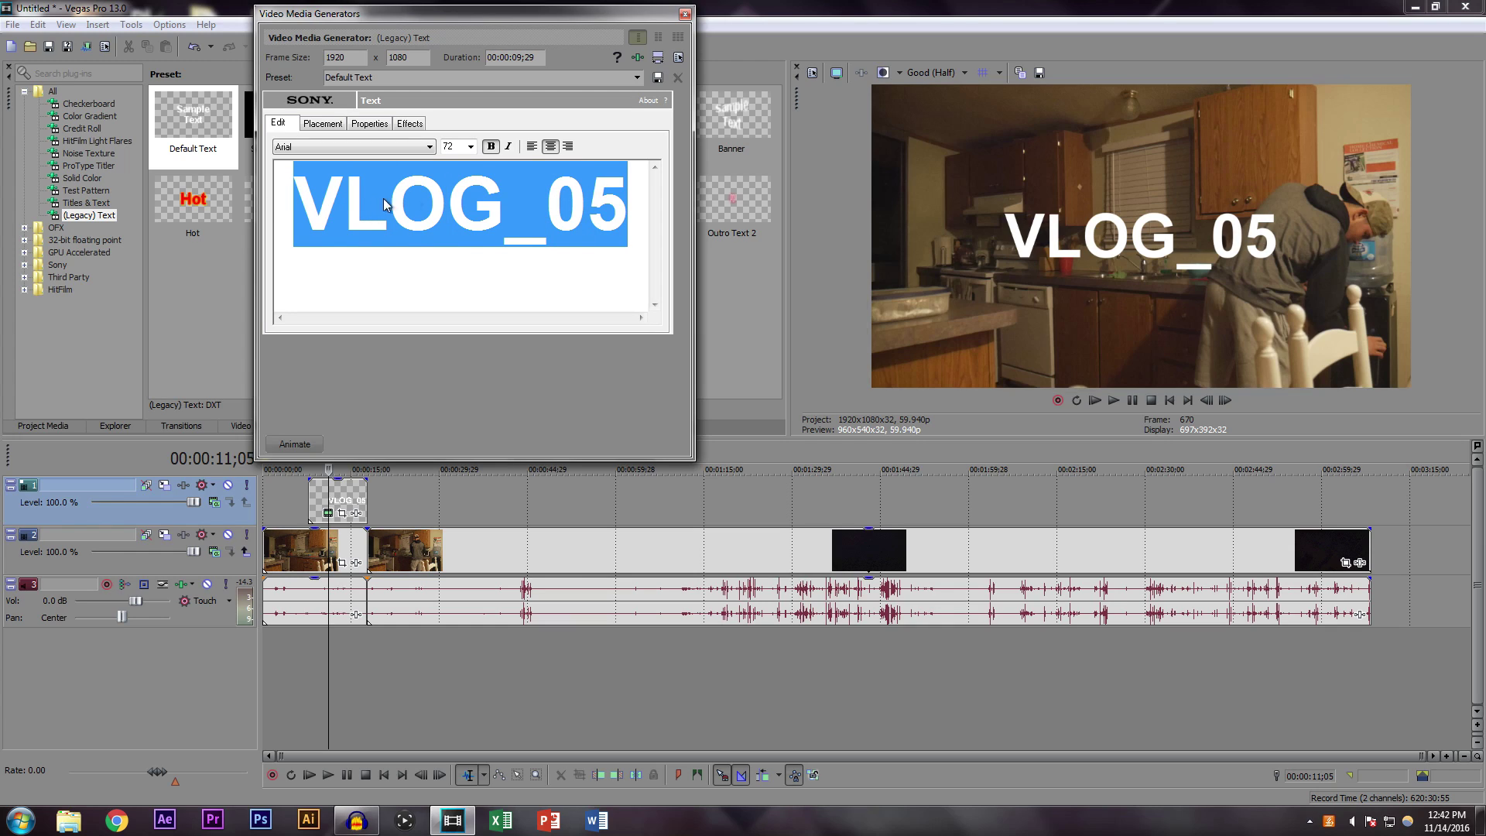
pyautogui.click(471, 147)
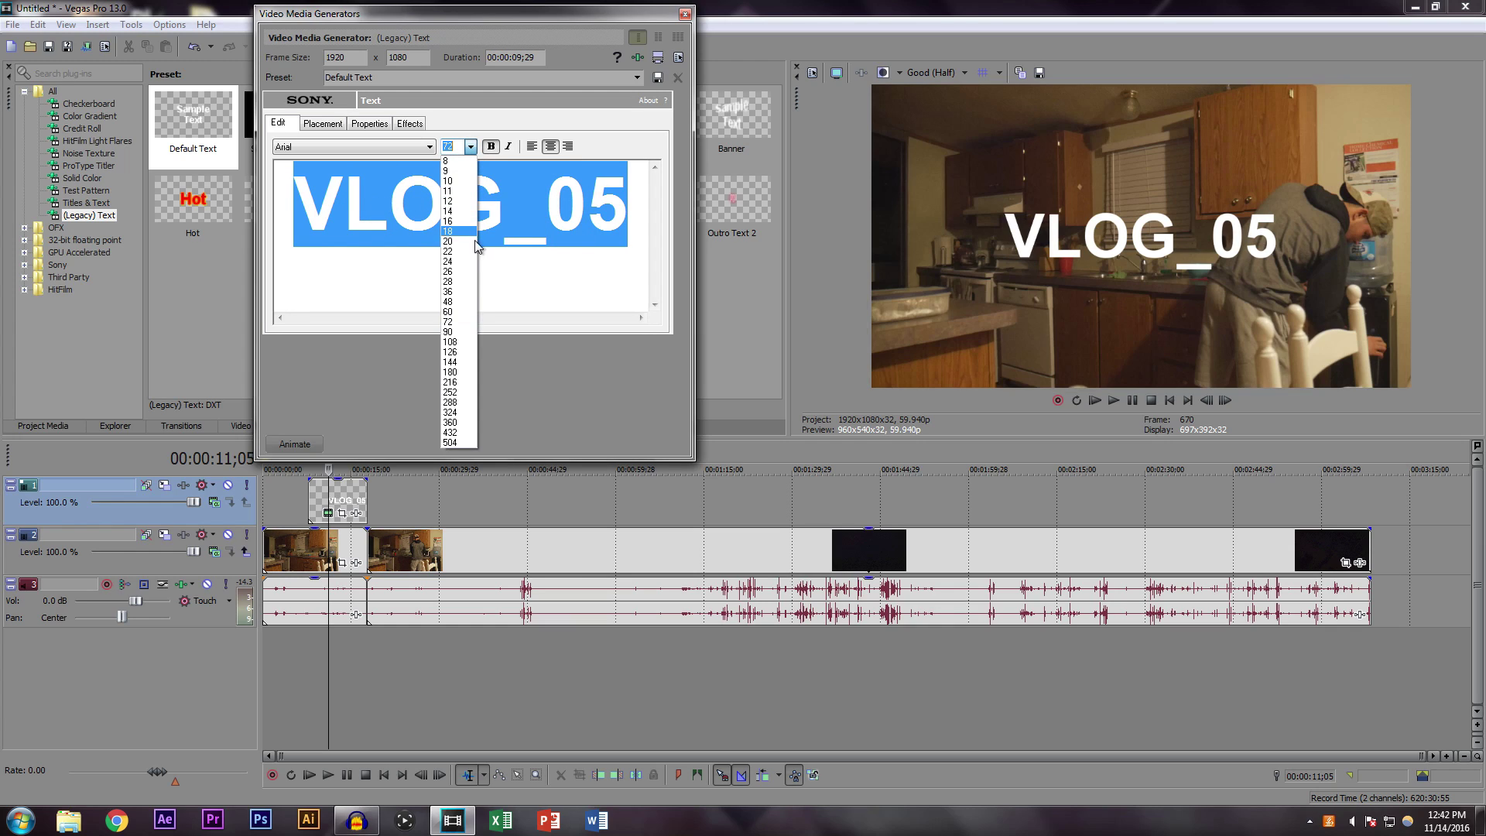
pyautogui.click(453, 353)
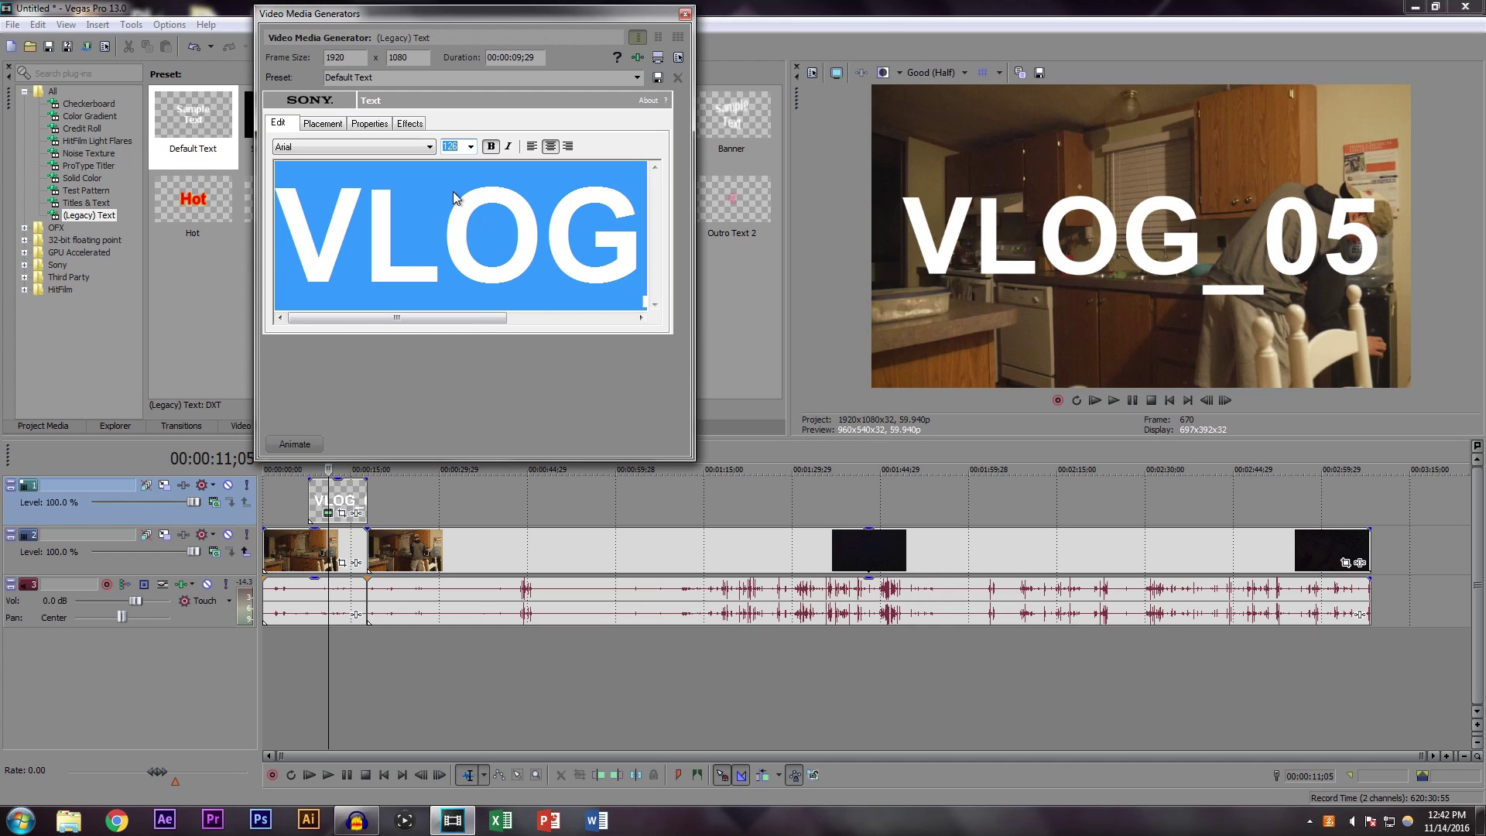
pyautogui.click(685, 15)
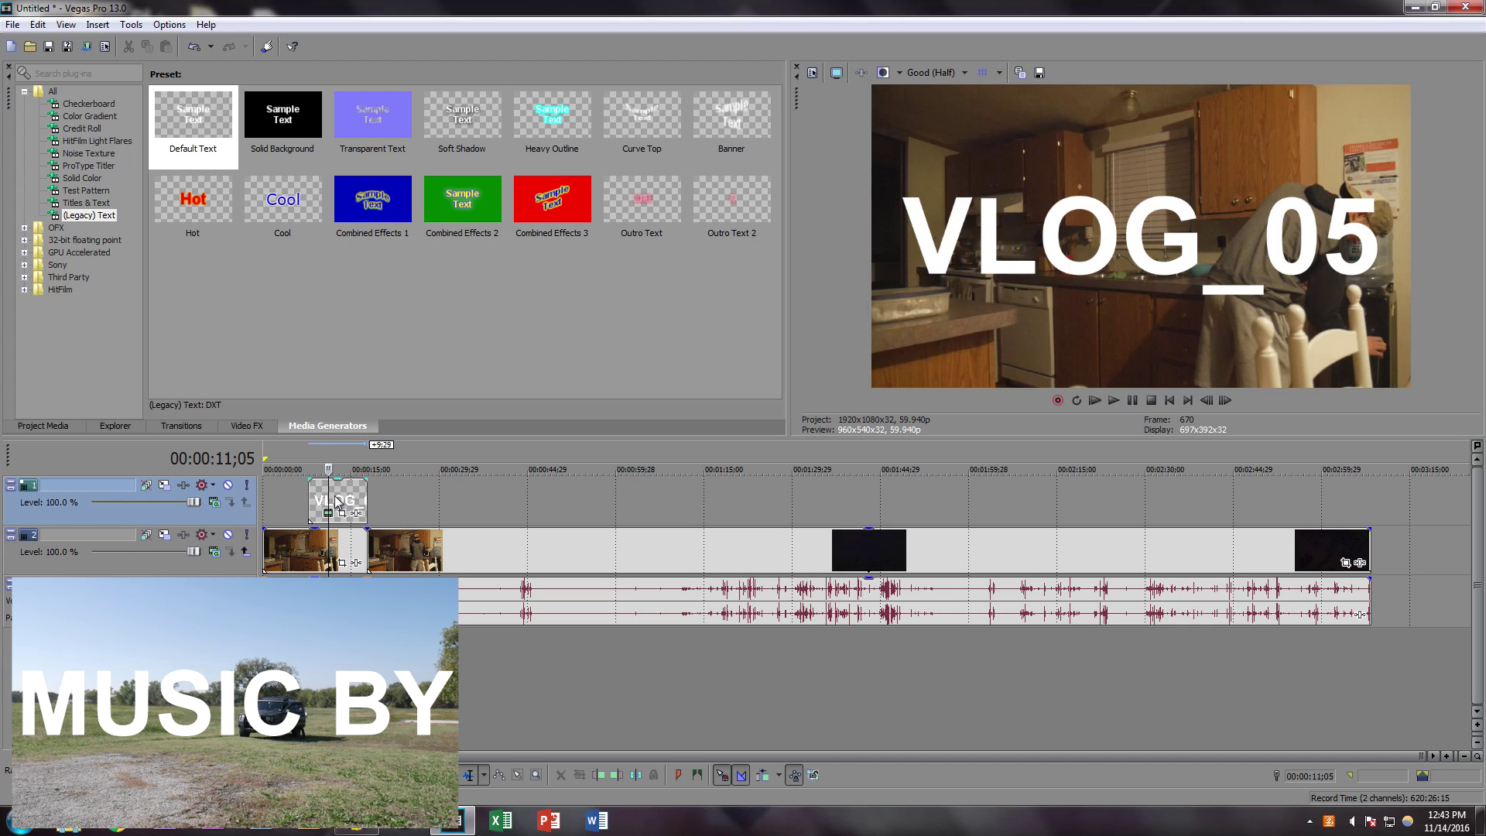
# Step: Remove the VLOG_05 title and undo the clip's split at 00:00:17;22
pyautogui.moveTo(350, 501)
pyautogui.mouseDown()
pyautogui.moveTo(866, 489)
pyautogui.moveTo(339, 509)
pyautogui.mouseUp()
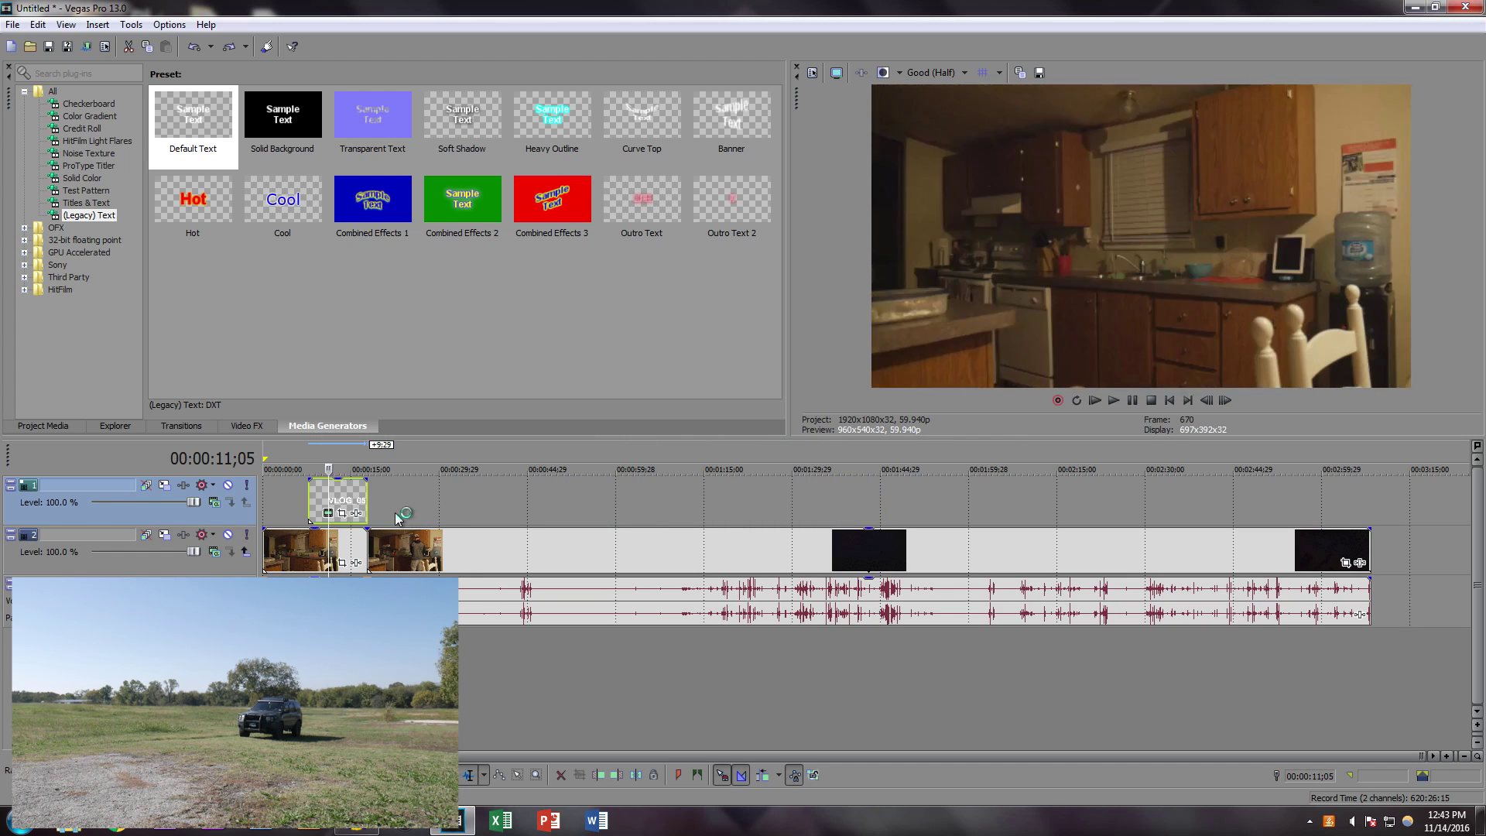
pyautogui.press('Delete')
pyautogui.hotkey('ctrl', 'z')
pyautogui.hotkey('ctrl', 'z')
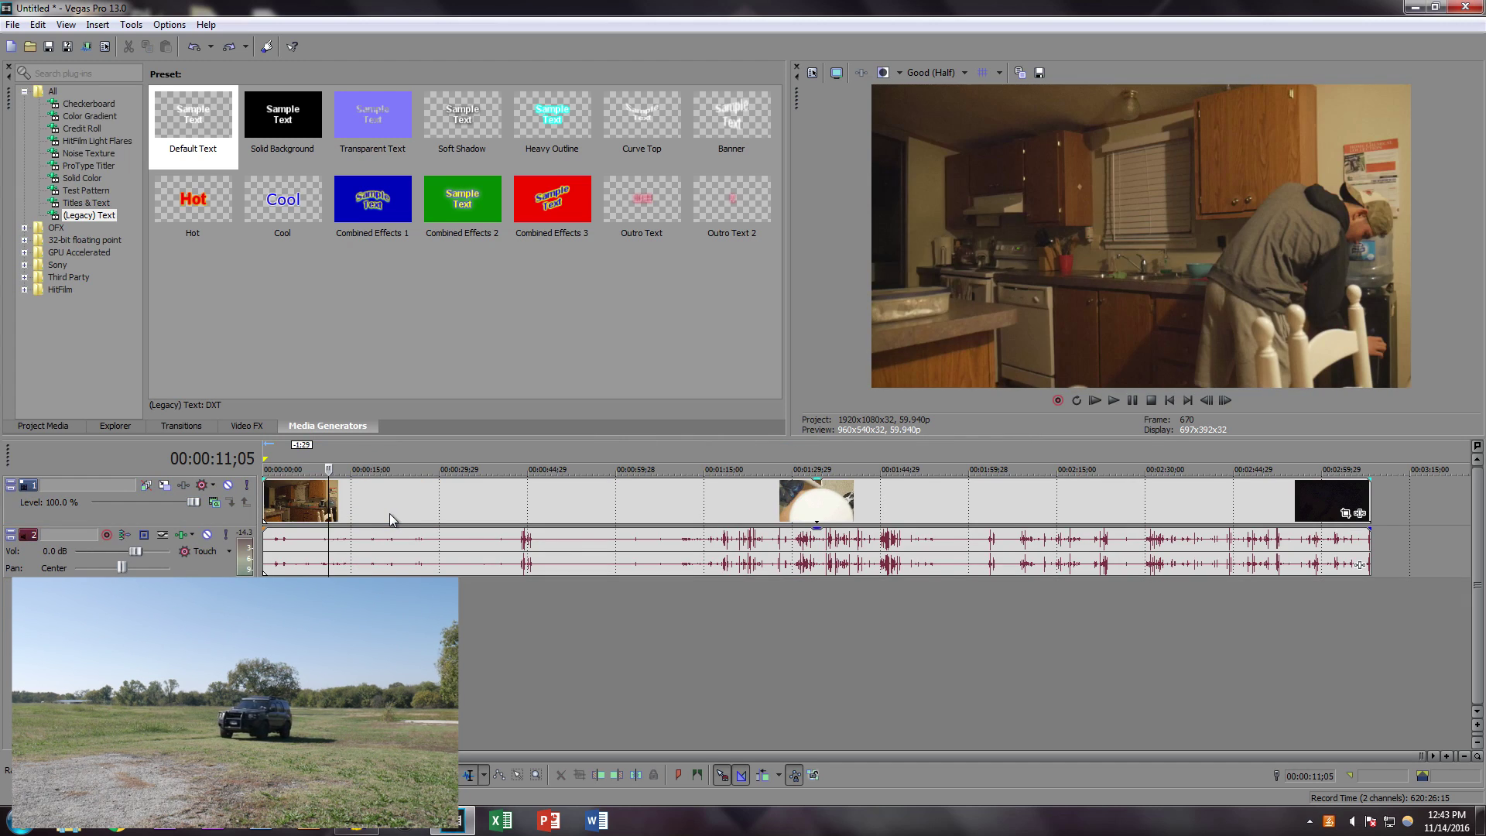
# Step: Cut out the footage between 00:00:11;05 and 00:00:20;15 and move the remaining clip to start at about 00:00:17
pyautogui.scroll(3, 391, 513)
pyautogui.scroll(-3, 390, 515)
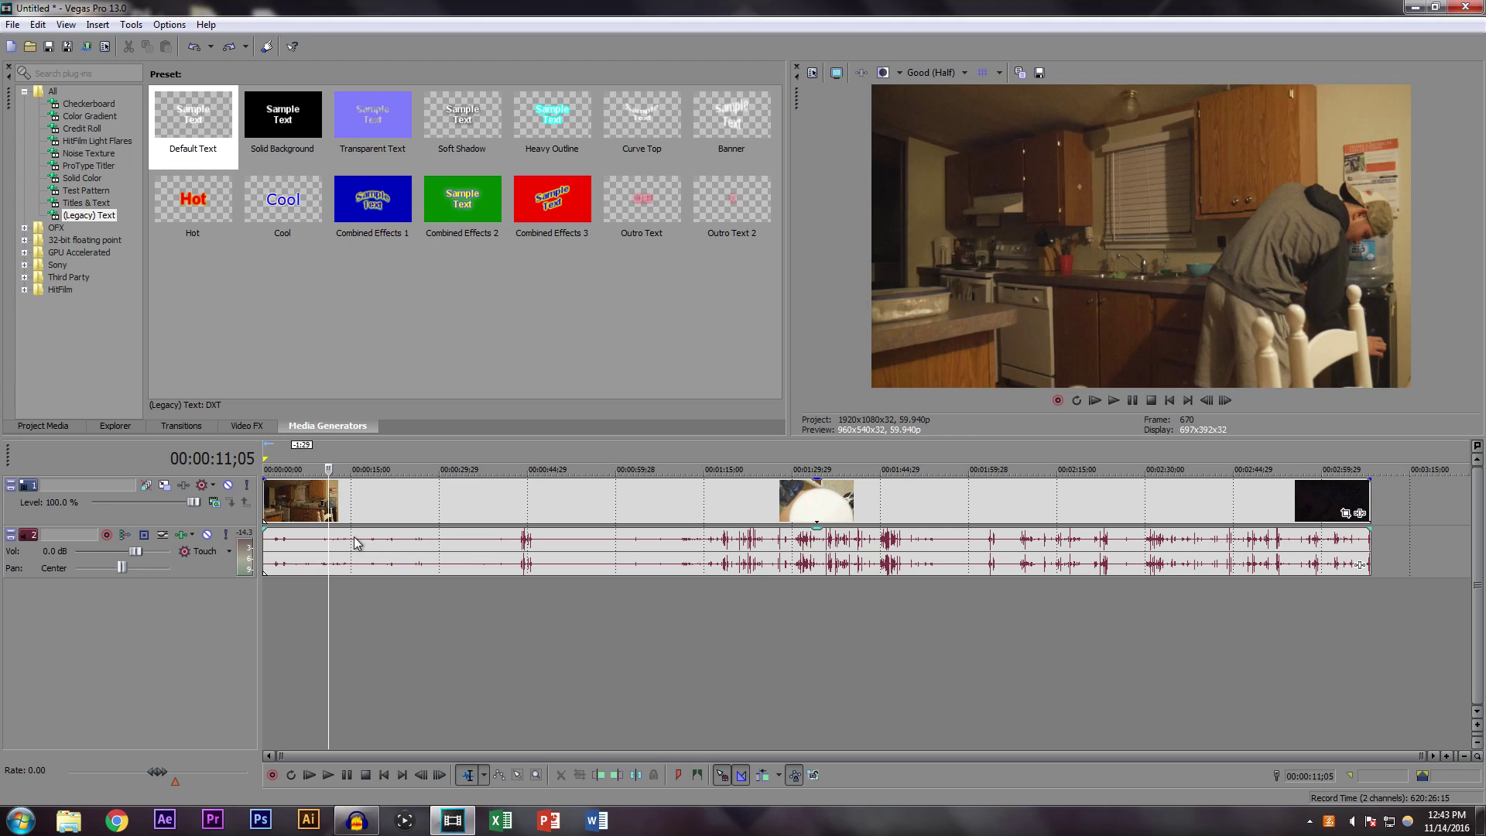
pyautogui.hotkey('ctrl', 'v')
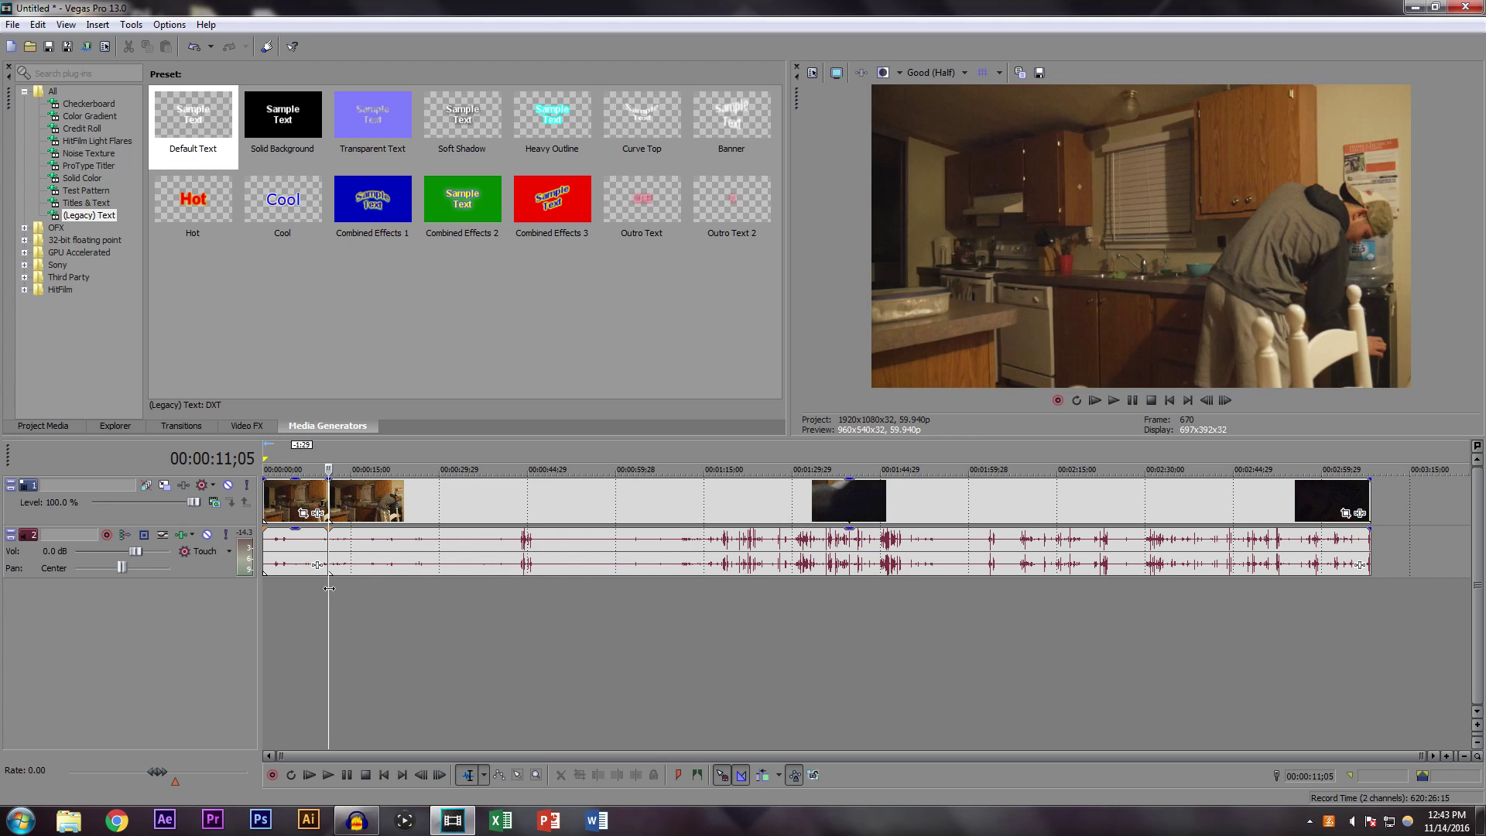
pyautogui.moveTo(329, 588); pyautogui.dragTo(383, 589)
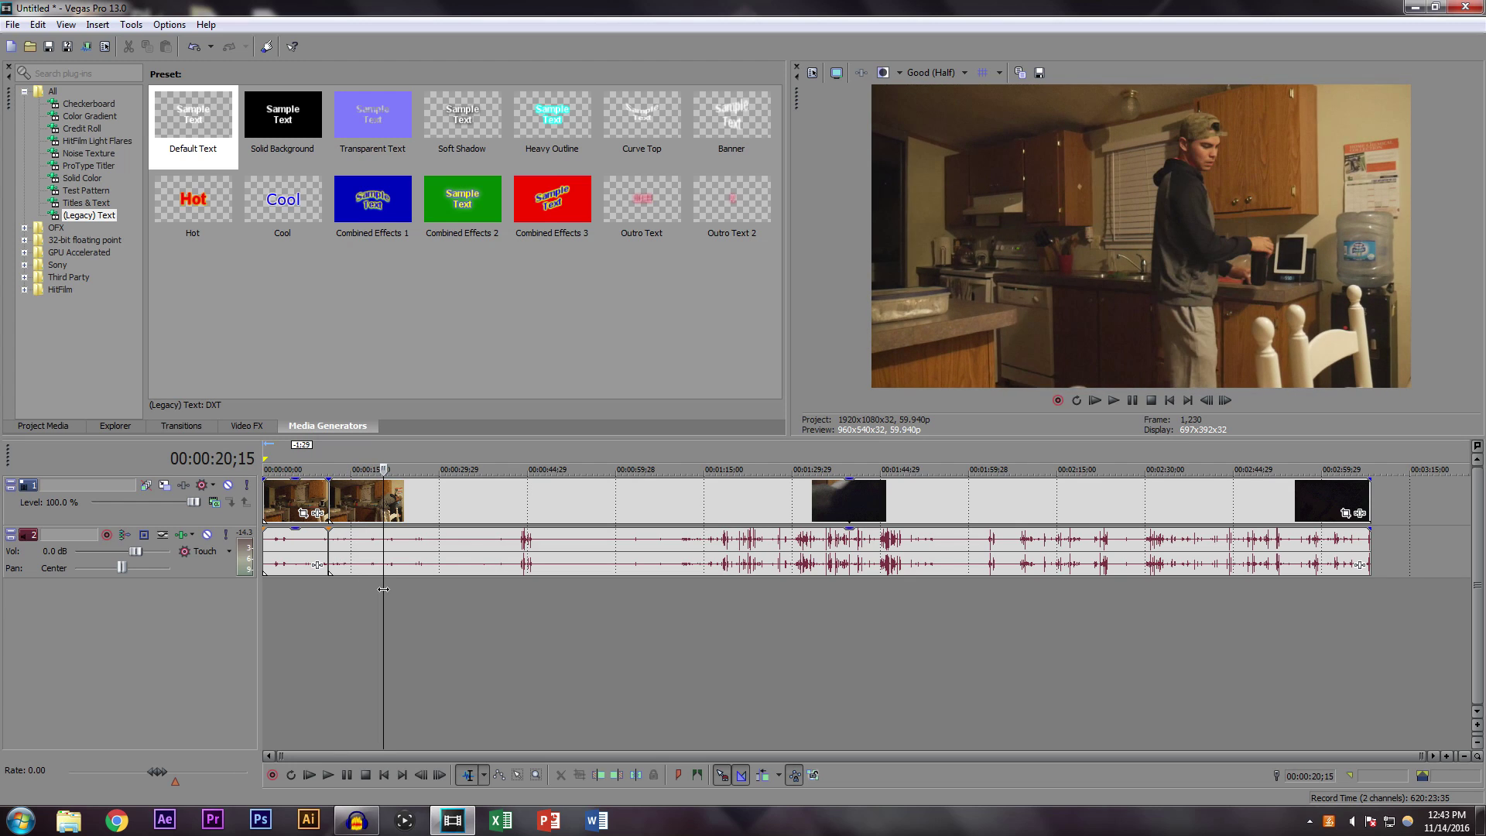
pyautogui.hotkey('alt', '[')
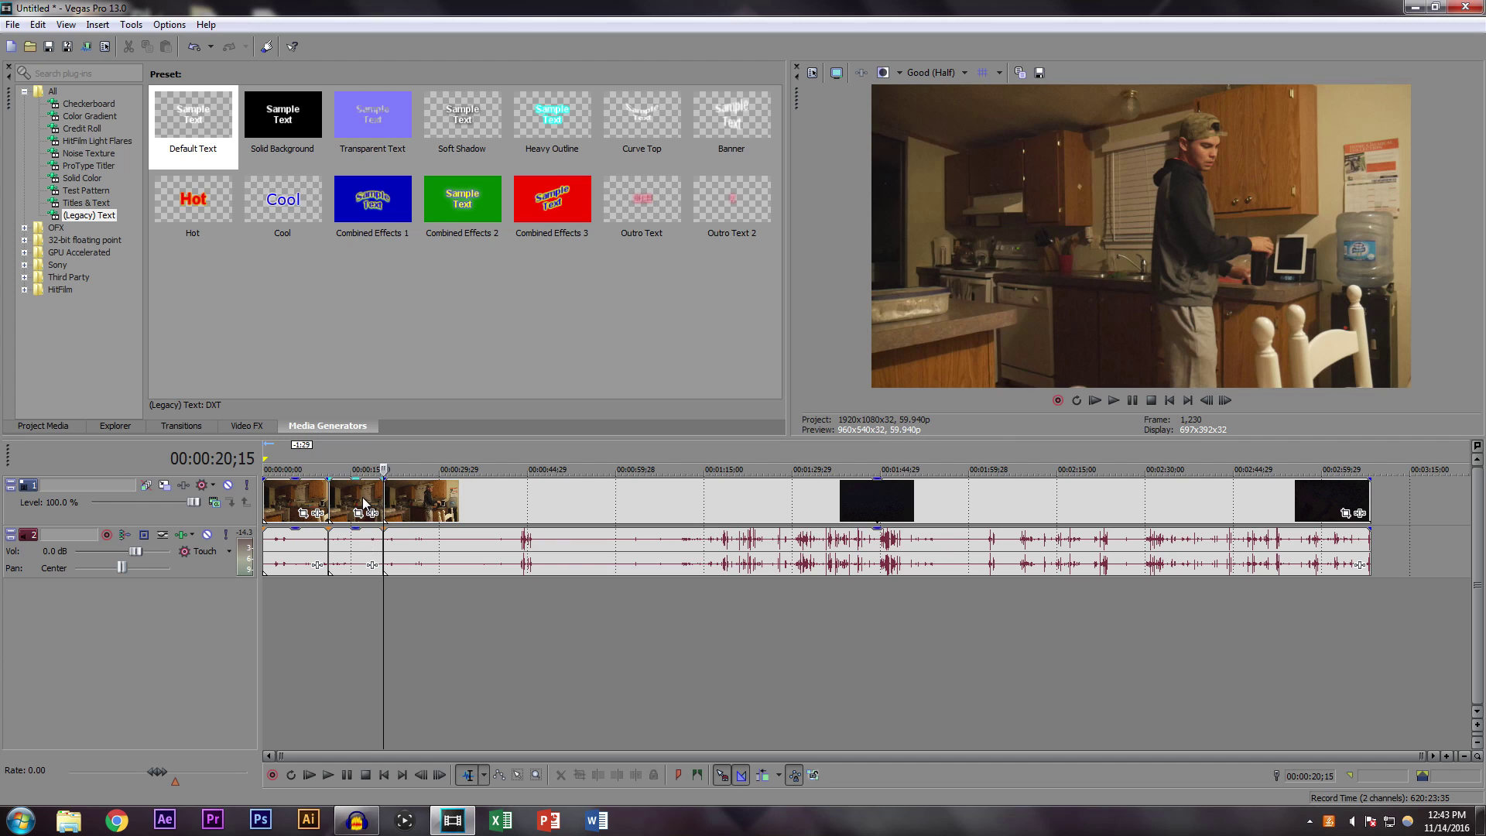
pyautogui.click(364, 501)
pyautogui.moveTo(381, 534); pyautogui.dragTo(627, 590)
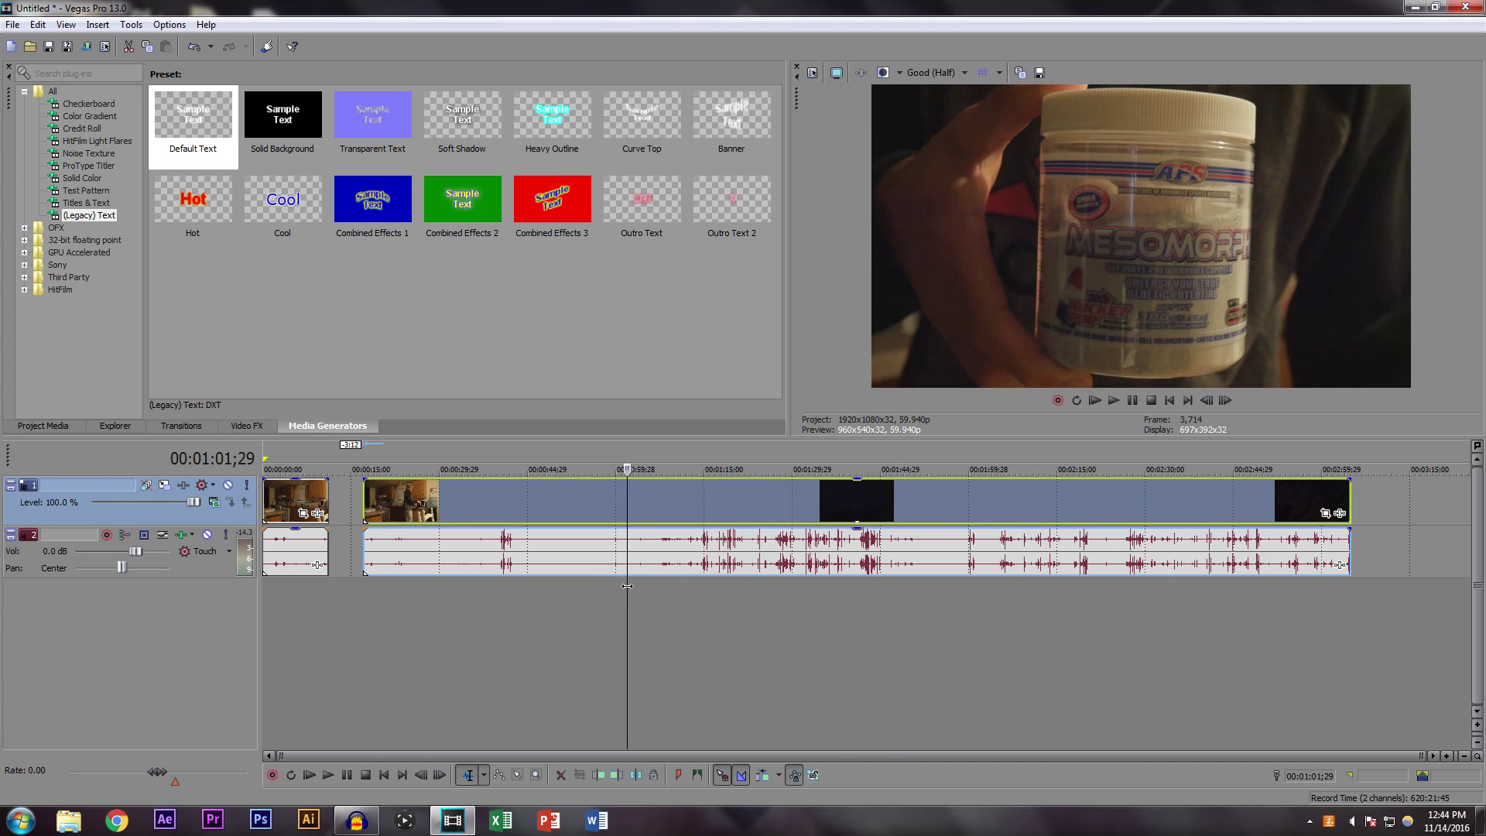
# Step: Remove the second clip's footage before 00:01:01;29 and move the remainder against the first clip
pyautogui.press('s')
pyautogui.moveTo(627, 586)
pyautogui.mouseDown()
pyautogui.moveTo(659, 588)
pyautogui.moveTo(644, 588)
pyautogui.mouseUp()
pyautogui.moveTo(628, 499); pyautogui.dragTo(644, 499)
pyautogui.click(636, 500)
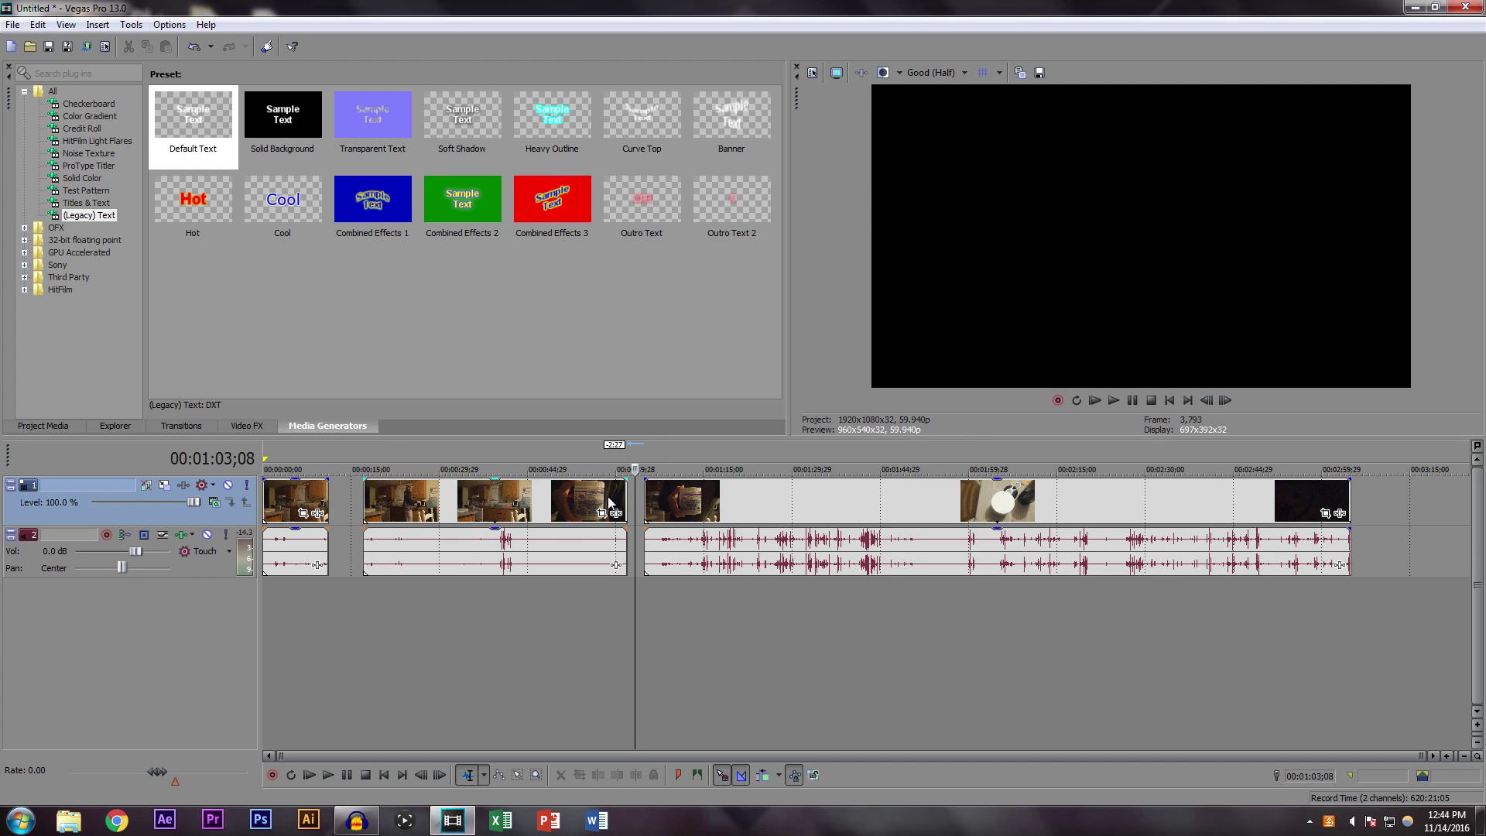
pyautogui.click(609, 503)
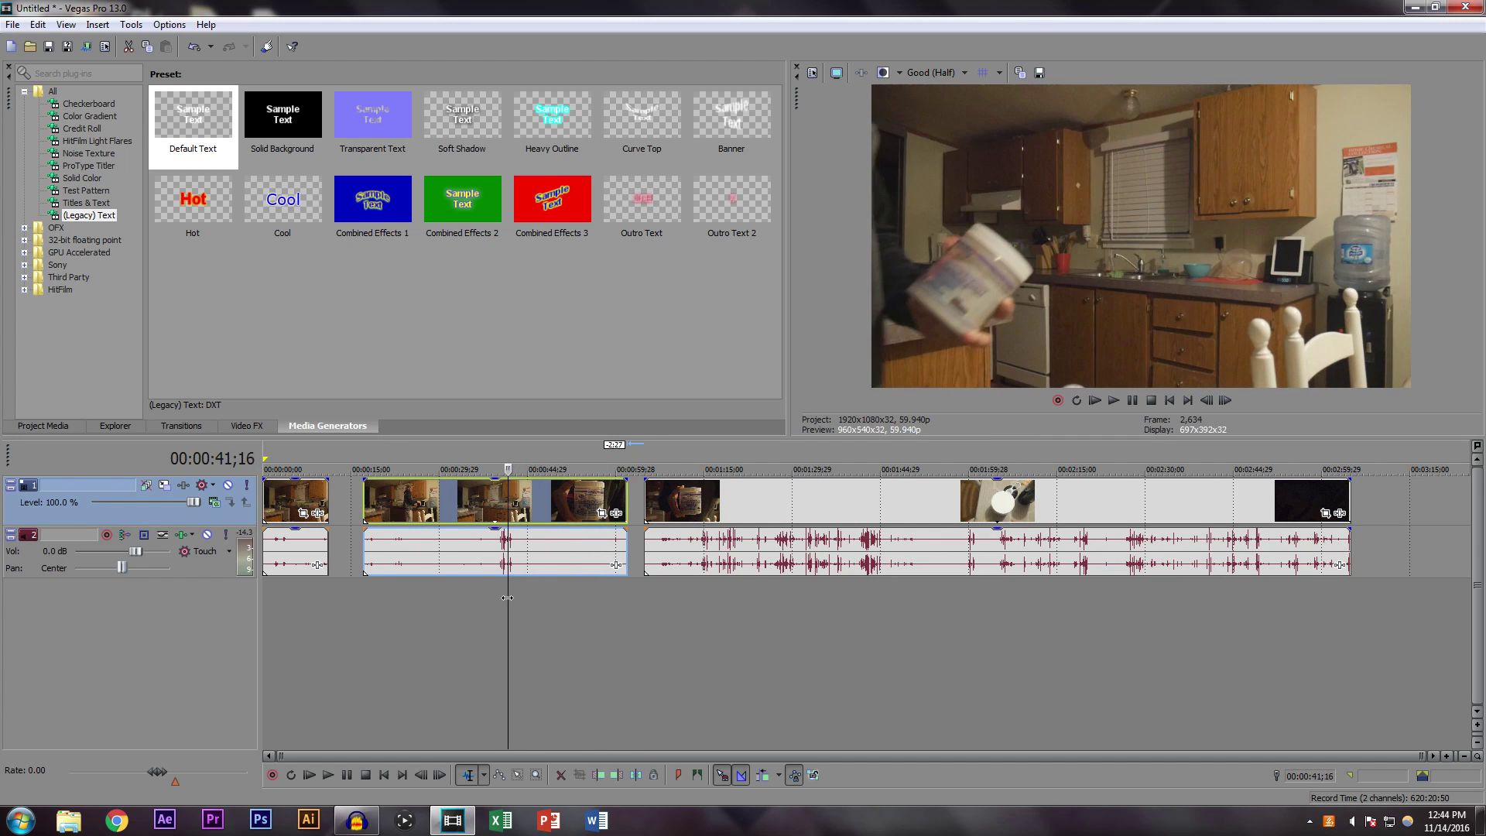
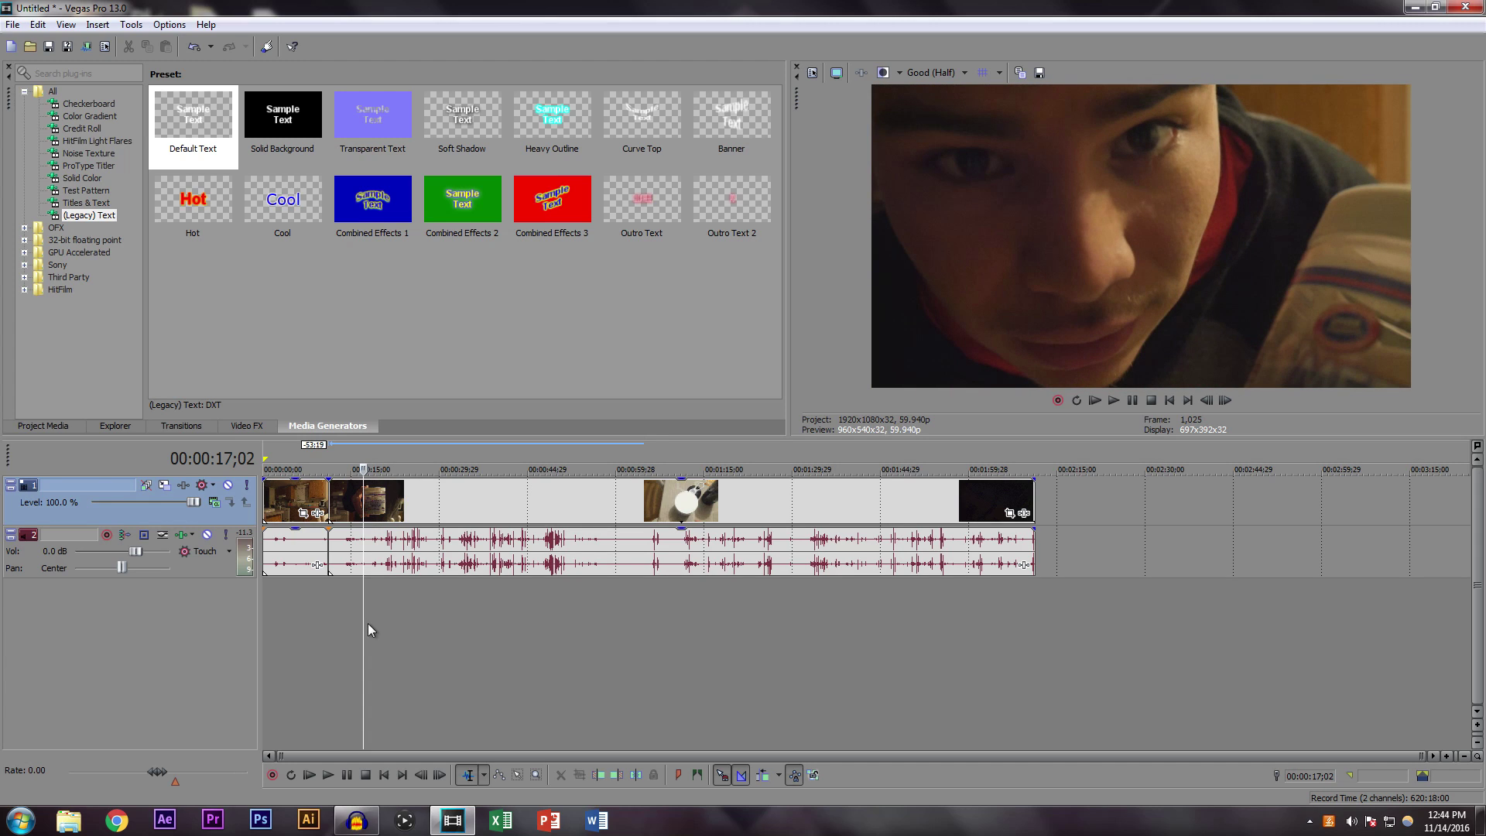
# Step: Cut out the footage between 00:00:17;02 and 00:00:29;13 and move the remaining clip to start at 00:00:25;11
pyautogui.press('s')
pyautogui.moveTo(366, 607); pyautogui.dragTo(435, 603)
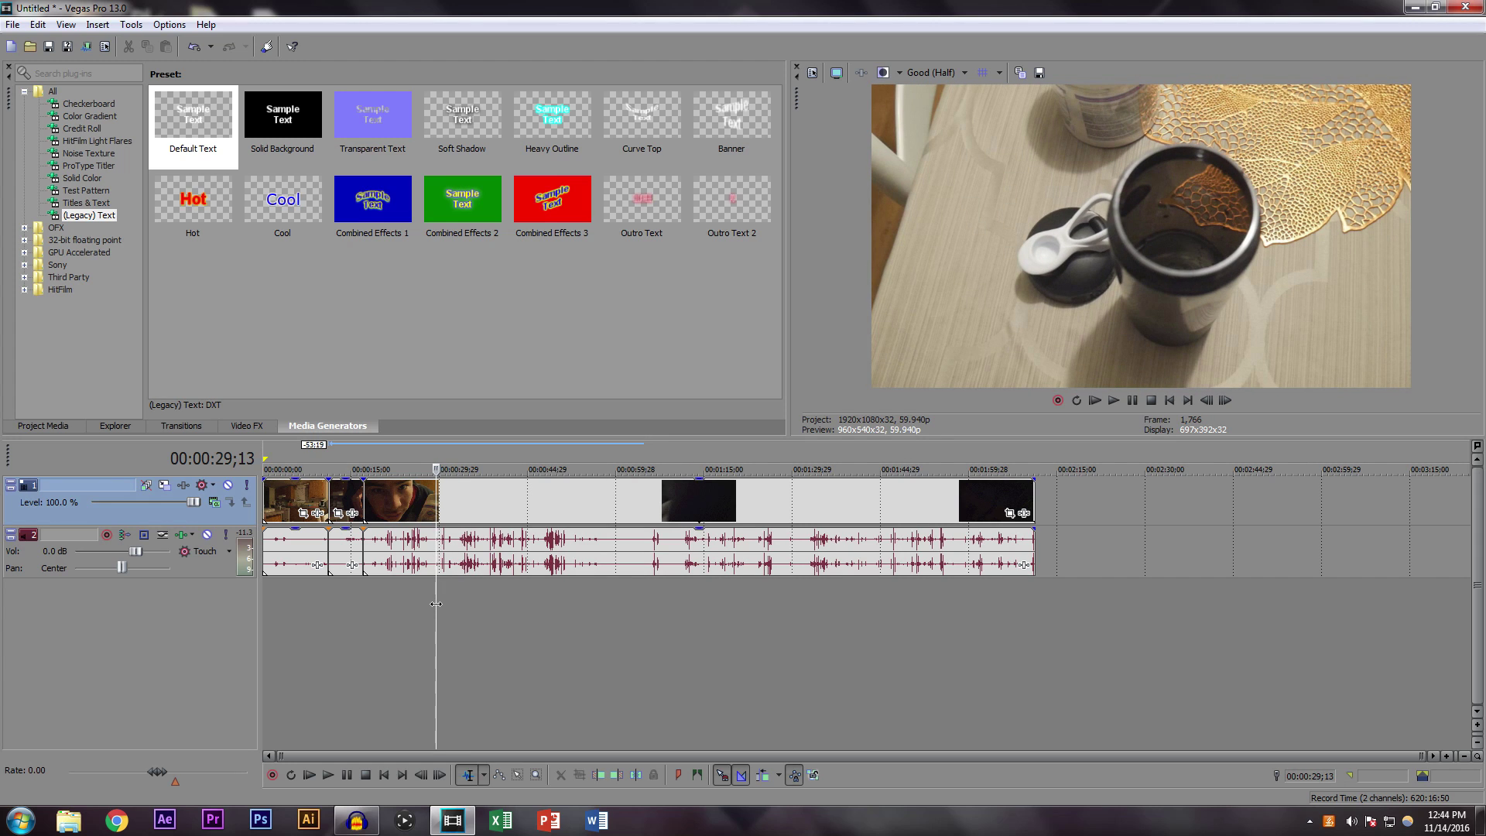
pyautogui.click(417, 499)
pyautogui.press('Delete')
pyautogui.moveTo(453, 514); pyautogui.dragTo(435, 516)
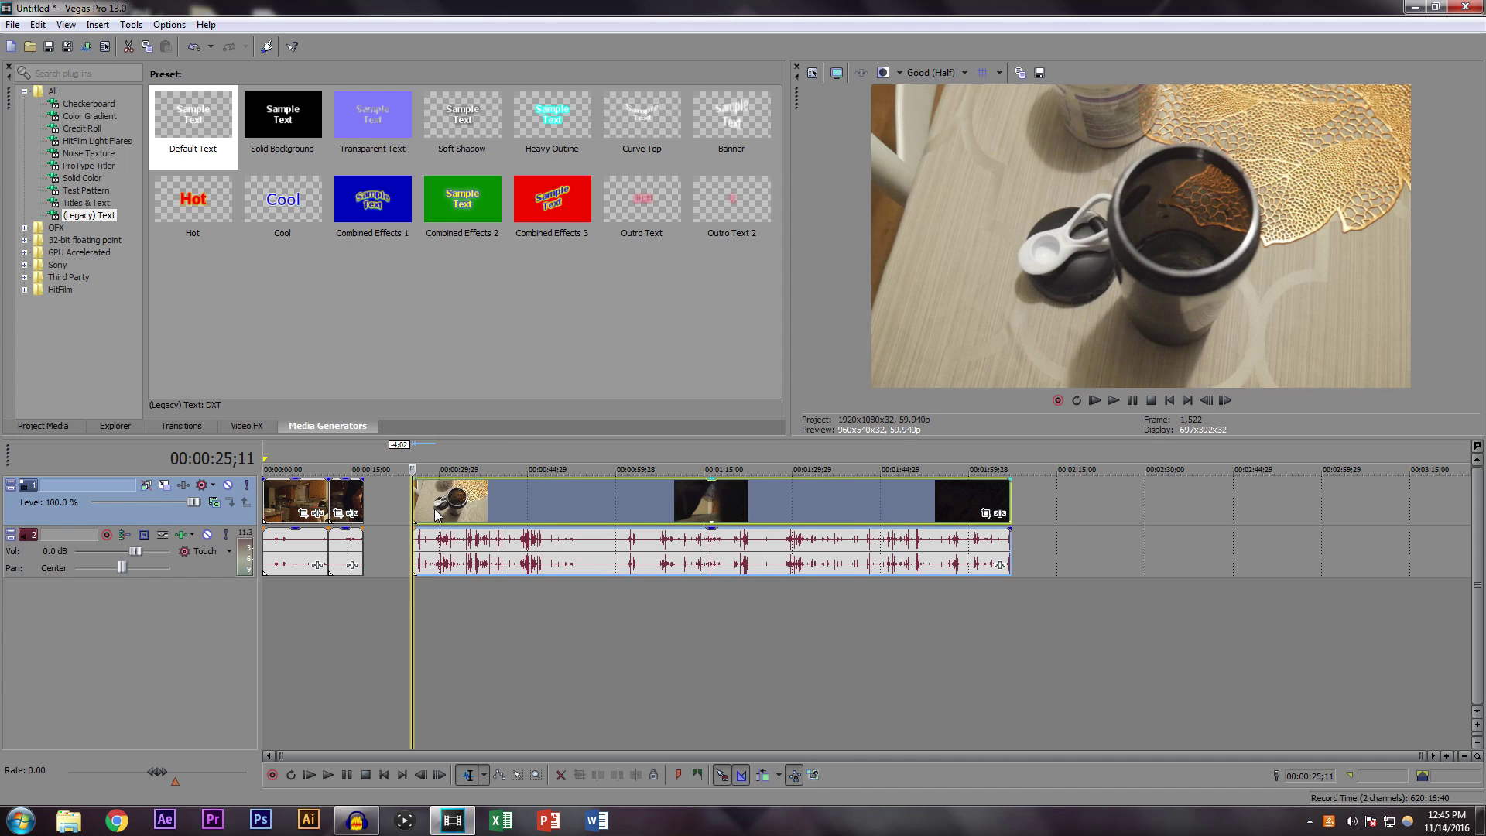
# Step: Preview the last clip briefly, remove its footage before about 00:00:53, and move the rest to start at about 00:00:47
pyautogui.click(1116, 401)
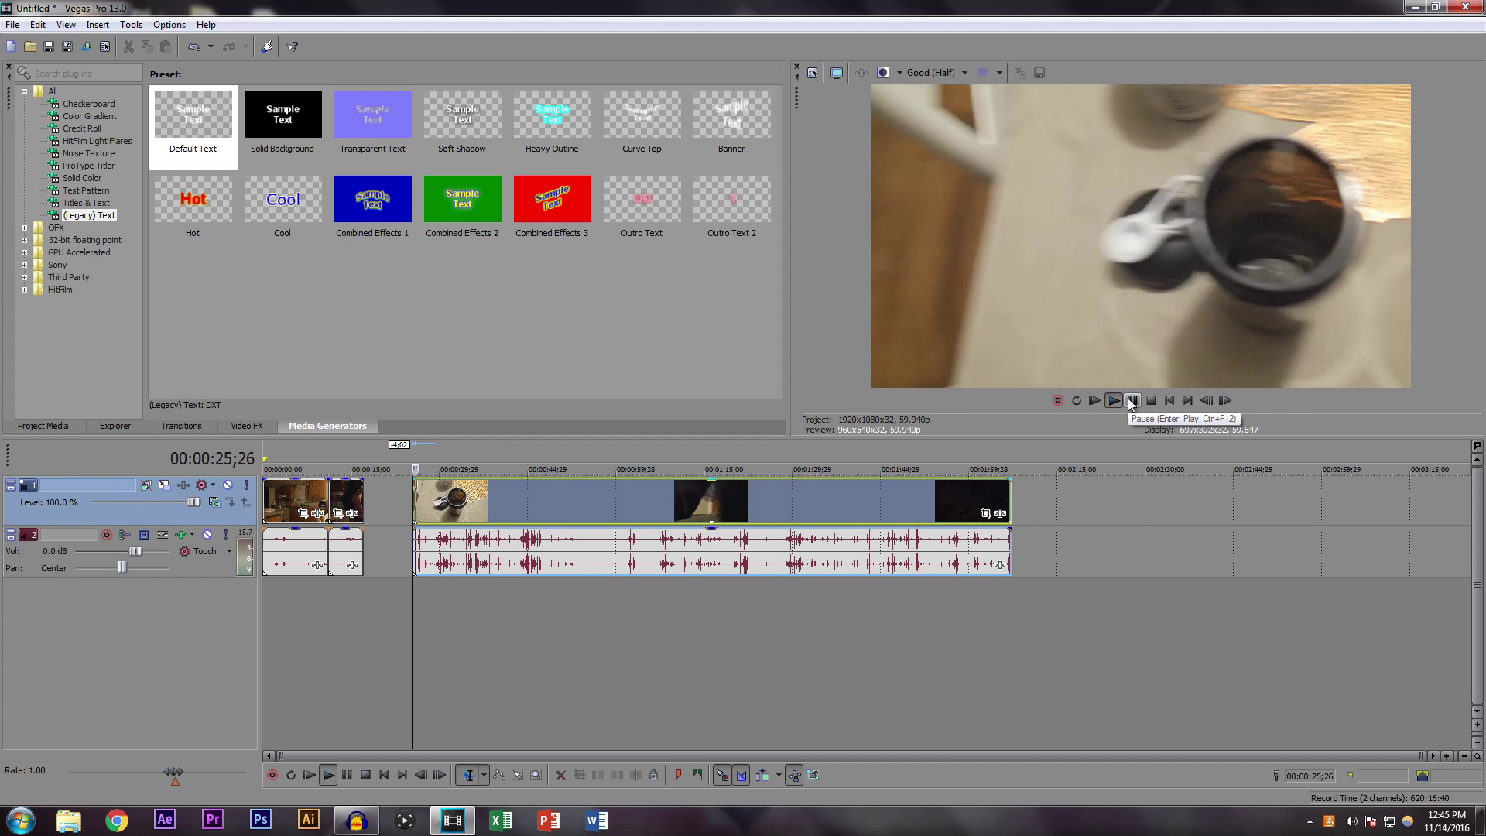
pyautogui.click(1131, 400)
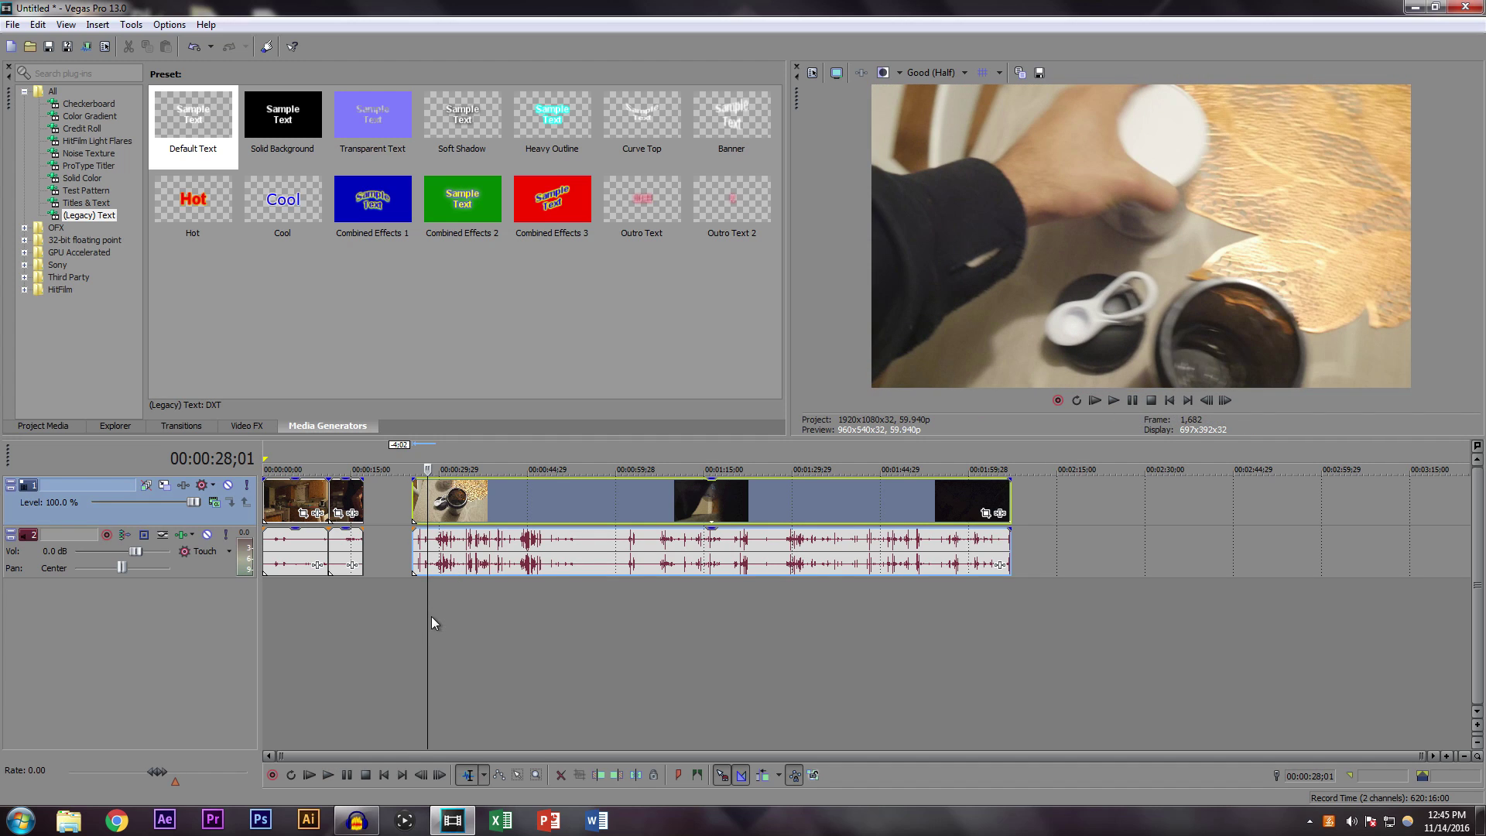
pyautogui.moveTo(426, 613); pyautogui.dragTo(573, 605)
pyautogui.press('s')
pyautogui.click(540, 501)
pyautogui.press('Delete')
pyautogui.moveTo(624, 510); pyautogui.dragTo(596, 507)
# Step: Split the last clip at 00:00:58;02 and move its first part against the short clip ending at 00:00:17;02
pyautogui.click(547, 595)
pyautogui.moveTo(547, 595); pyautogui.dragTo(599, 592)
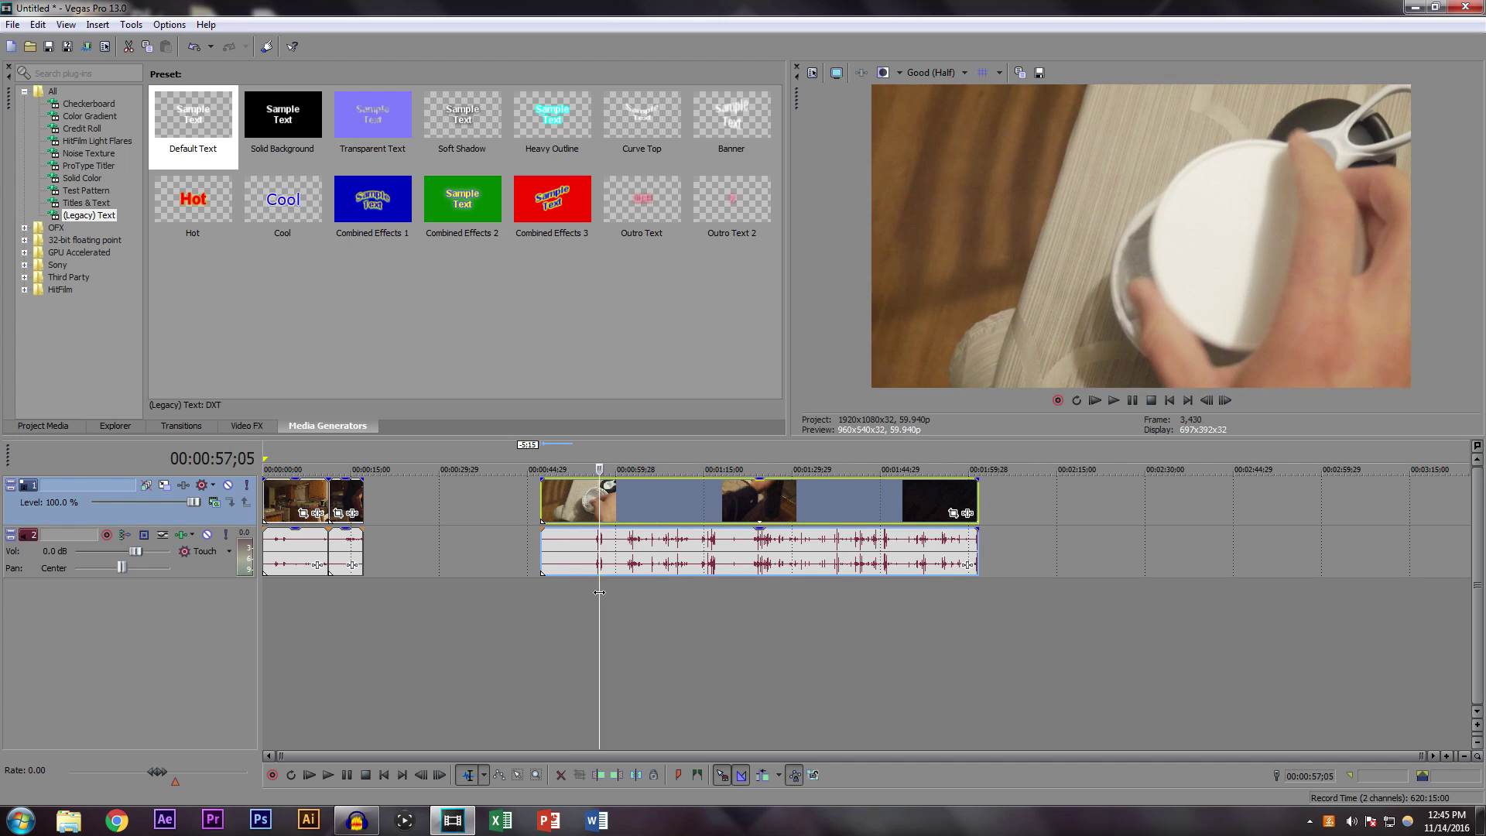
pyautogui.moveTo(602, 592); pyautogui.dragTo(604, 593)
pyautogui.press('s')
pyautogui.moveTo(595, 503); pyautogui.dragTo(414, 509)
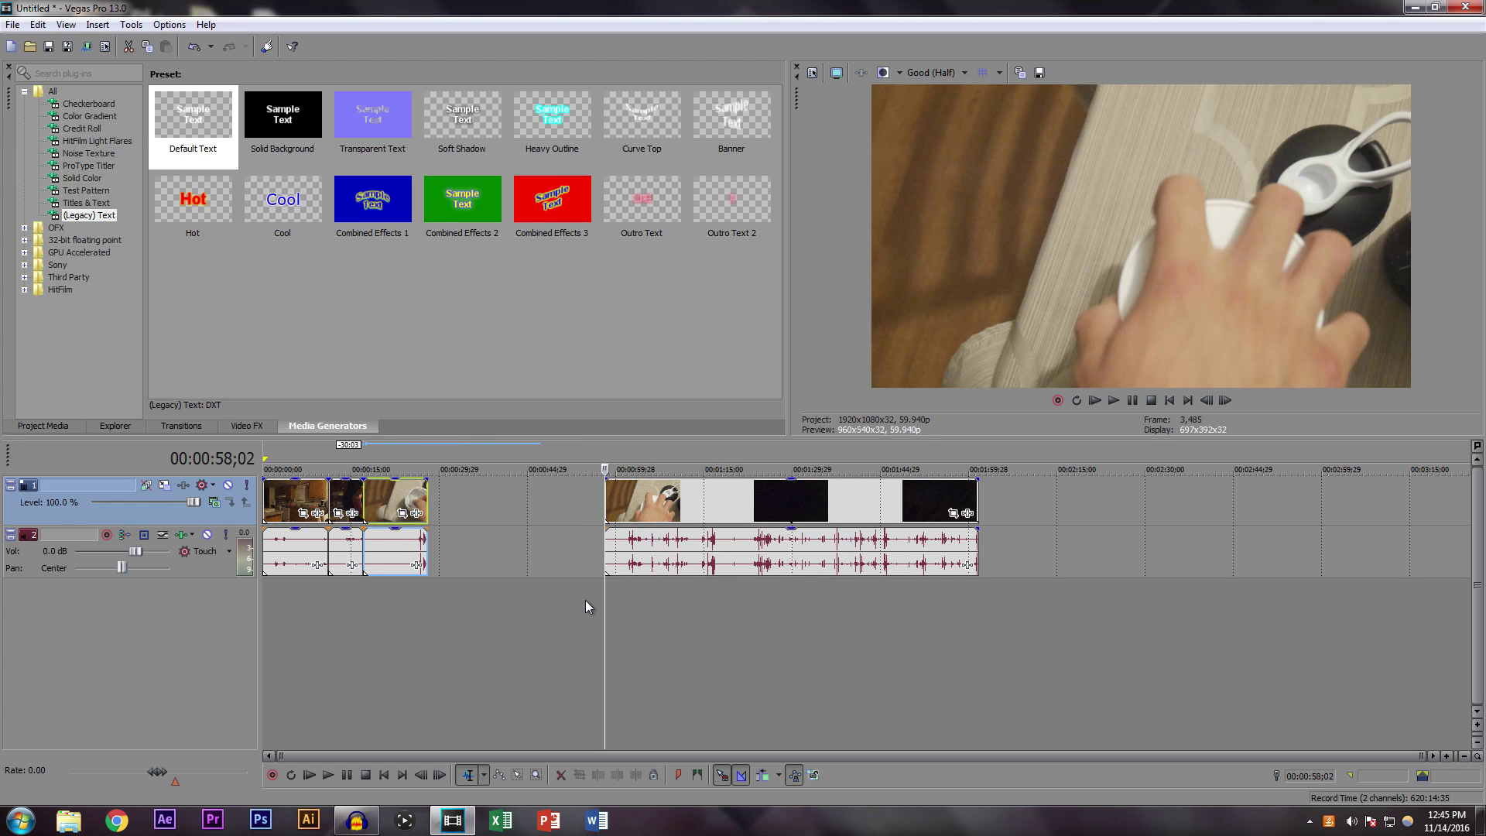
# Step: Remove the last clip's footage before 00:01:17;06 and move the remainder to start at 00:01:13;24
pyautogui.moveTo(604, 599); pyautogui.dragTo(717, 587)
pyautogui.click(693, 496)
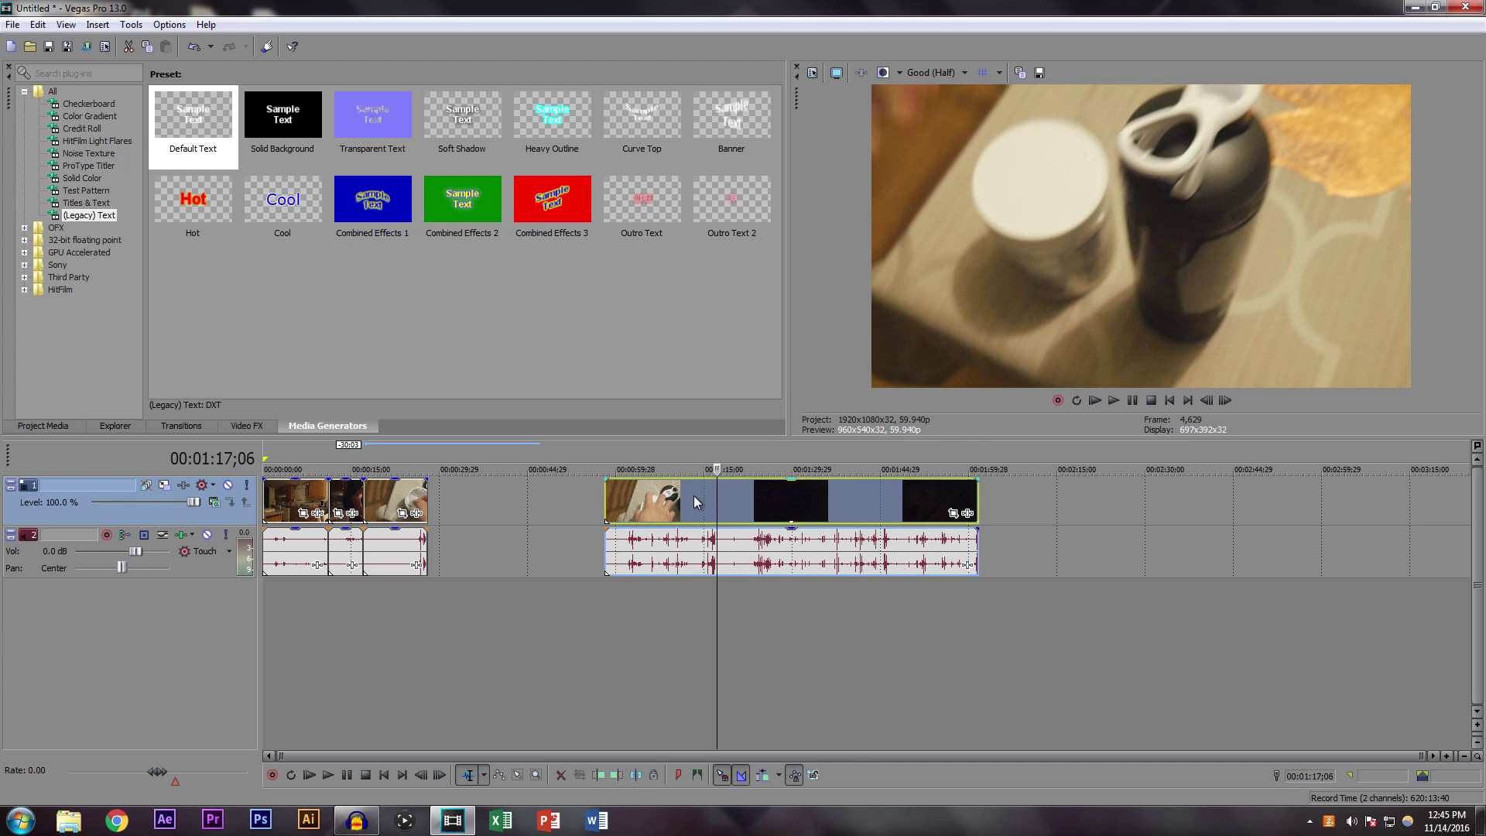
pyautogui.click(716, 500)
pyautogui.press('s')
pyautogui.click(697, 501)
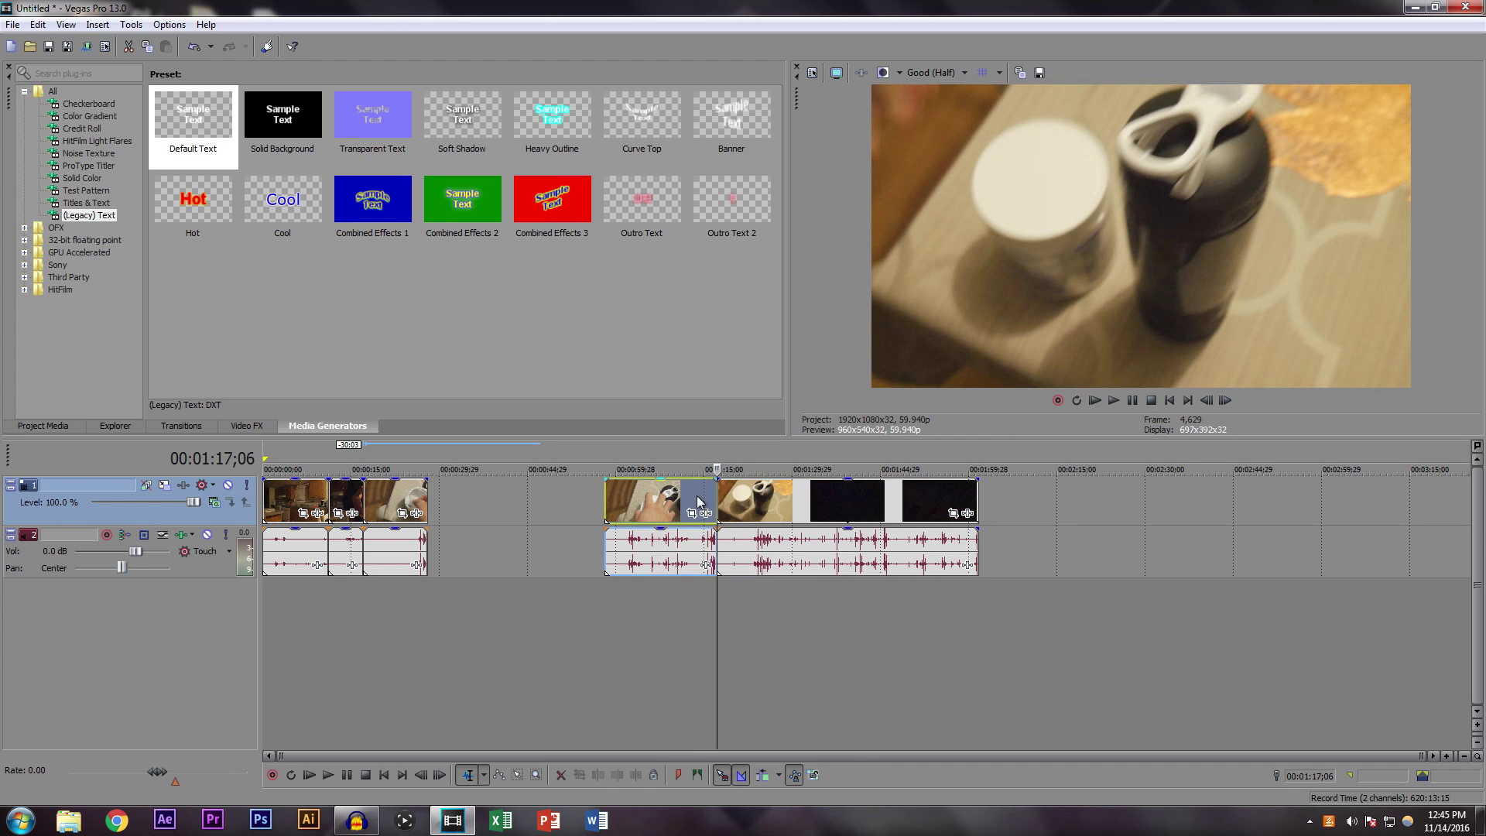
pyautogui.press('Delete')
pyautogui.moveTo(749, 508); pyautogui.dragTo(728, 509)
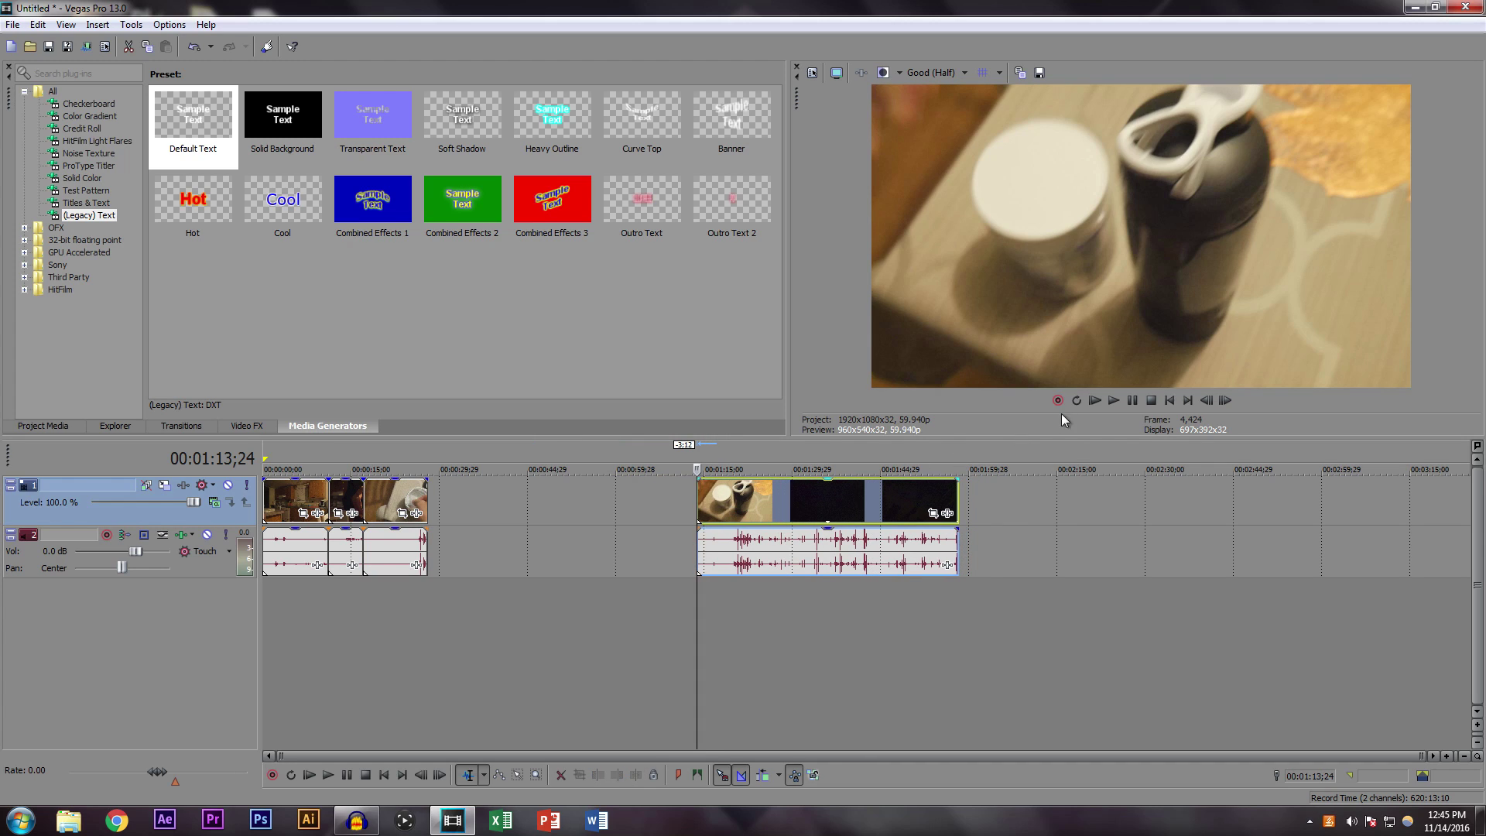
# Step: Split the last clip at about 00:01:22, join its first part to the third clip, and delete the leftover footage
pyautogui.moveTo(696, 596); pyautogui.dragTo(748, 597)
pyautogui.press('s')
pyautogui.moveTo(723, 499); pyautogui.dragTo(529, 517)
pyautogui.moveTo(743, 621); pyautogui.dragTo(950, 596)
pyautogui.click(901, 505)
pyautogui.press('Delete')
# Step: Place the playhead at 00:00:09;14 and lower the first clip's audio event gain all the way down
pyautogui.click(478, 625)
pyautogui.moveTo(478, 626); pyautogui.dragTo(318, 613)
pyautogui.click(296, 544)
pyautogui.moveTo(296, 544); pyautogui.dragTo(297, 576)
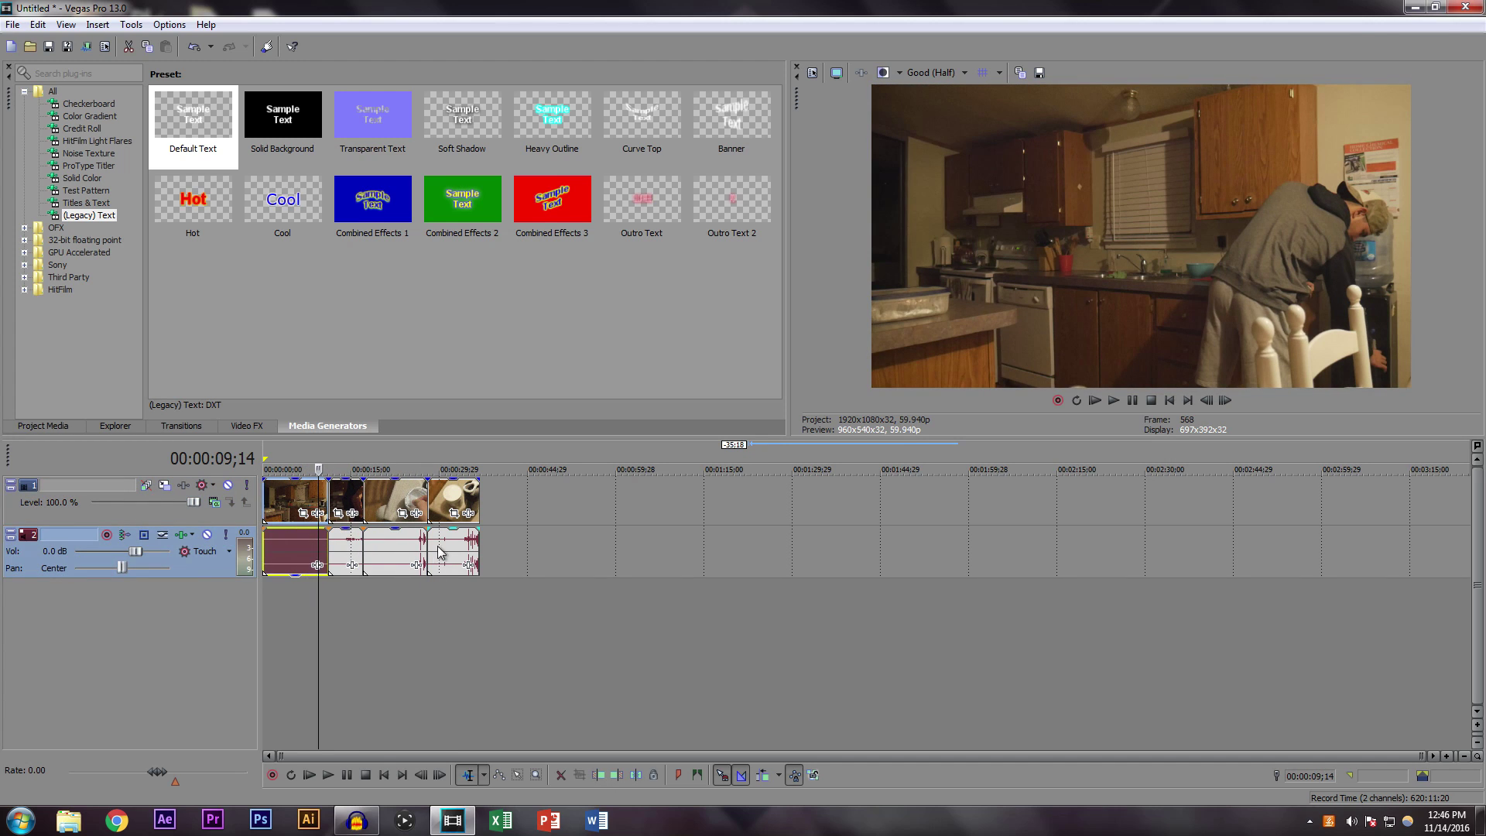
# Step: Lower the third and fourth clips' audio gain all the way down and return the playhead to the timeline start
pyautogui.moveTo(395, 533); pyautogui.dragTo(391, 598)
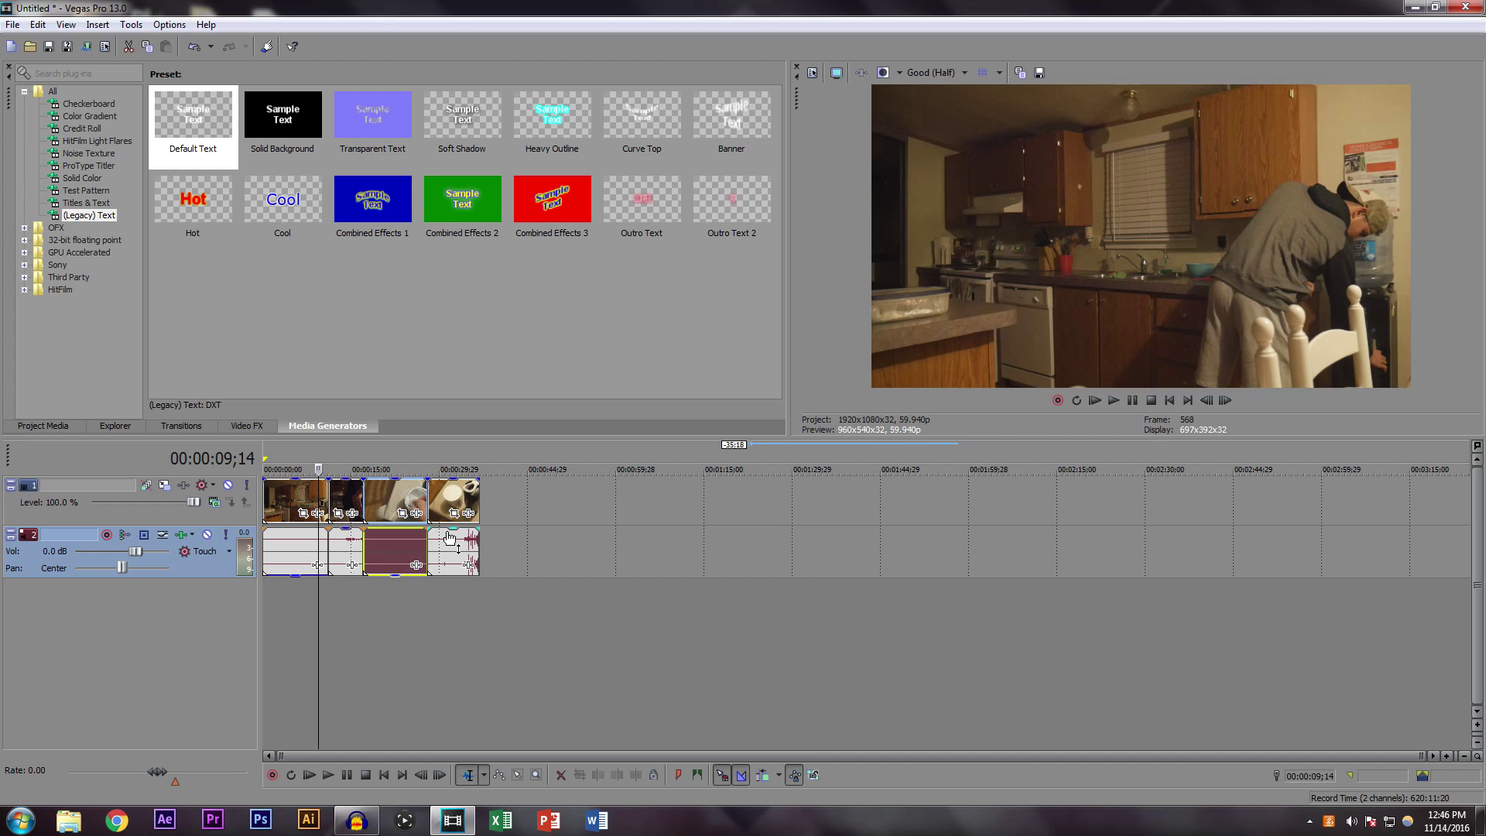
pyautogui.moveTo(453, 532); pyautogui.dragTo(457, 576)
pyautogui.moveTo(314, 601); pyautogui.dragTo(267, 594)
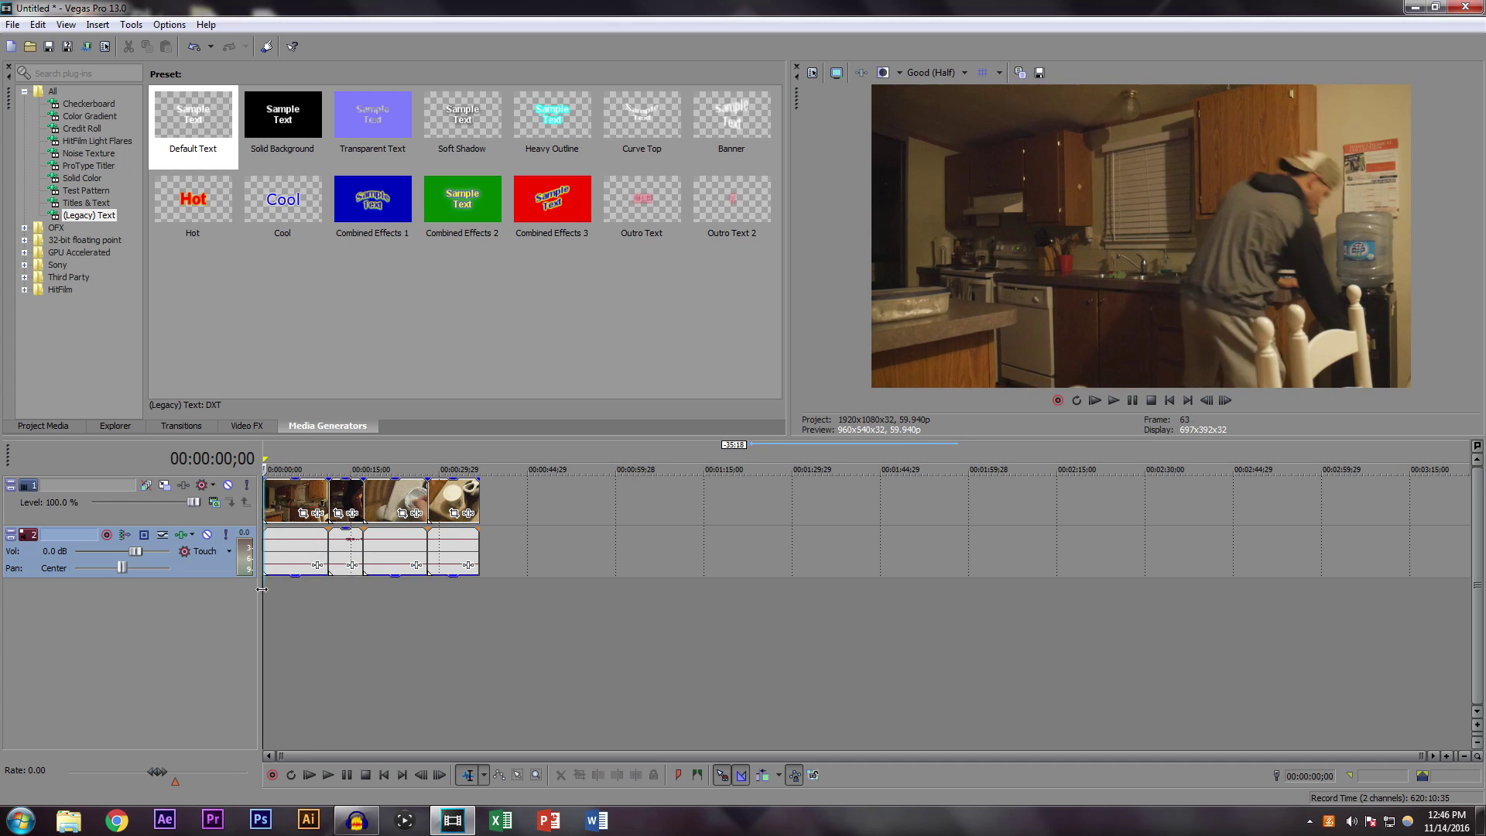
# Step: Add the Chop sui MP3 to a new audio track below the clips, starting at 00:00:38;05
pyautogui.click(68, 422)
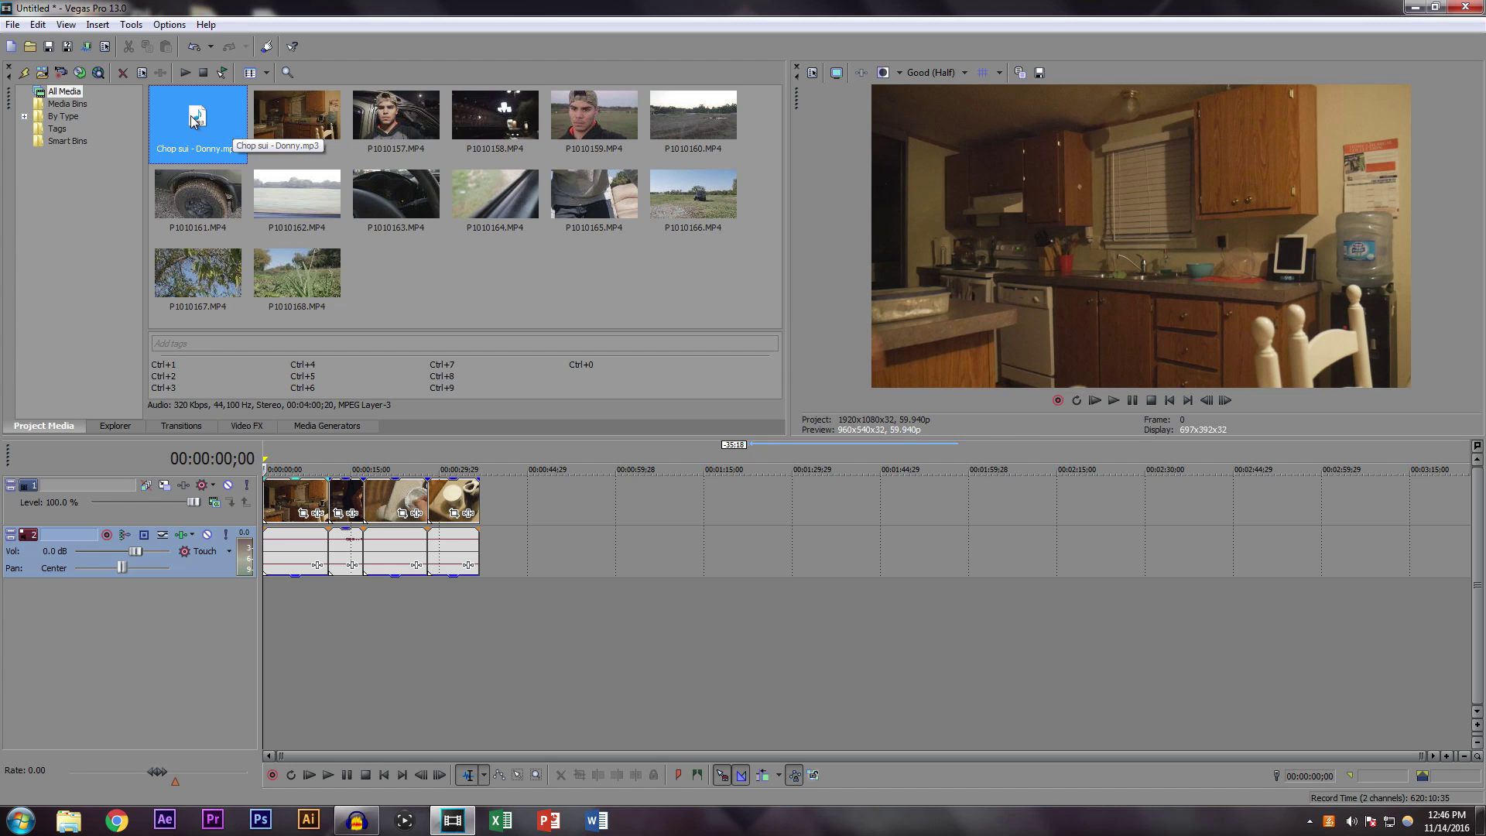
pyautogui.moveTo(199, 120); pyautogui.dragTo(198, 118)
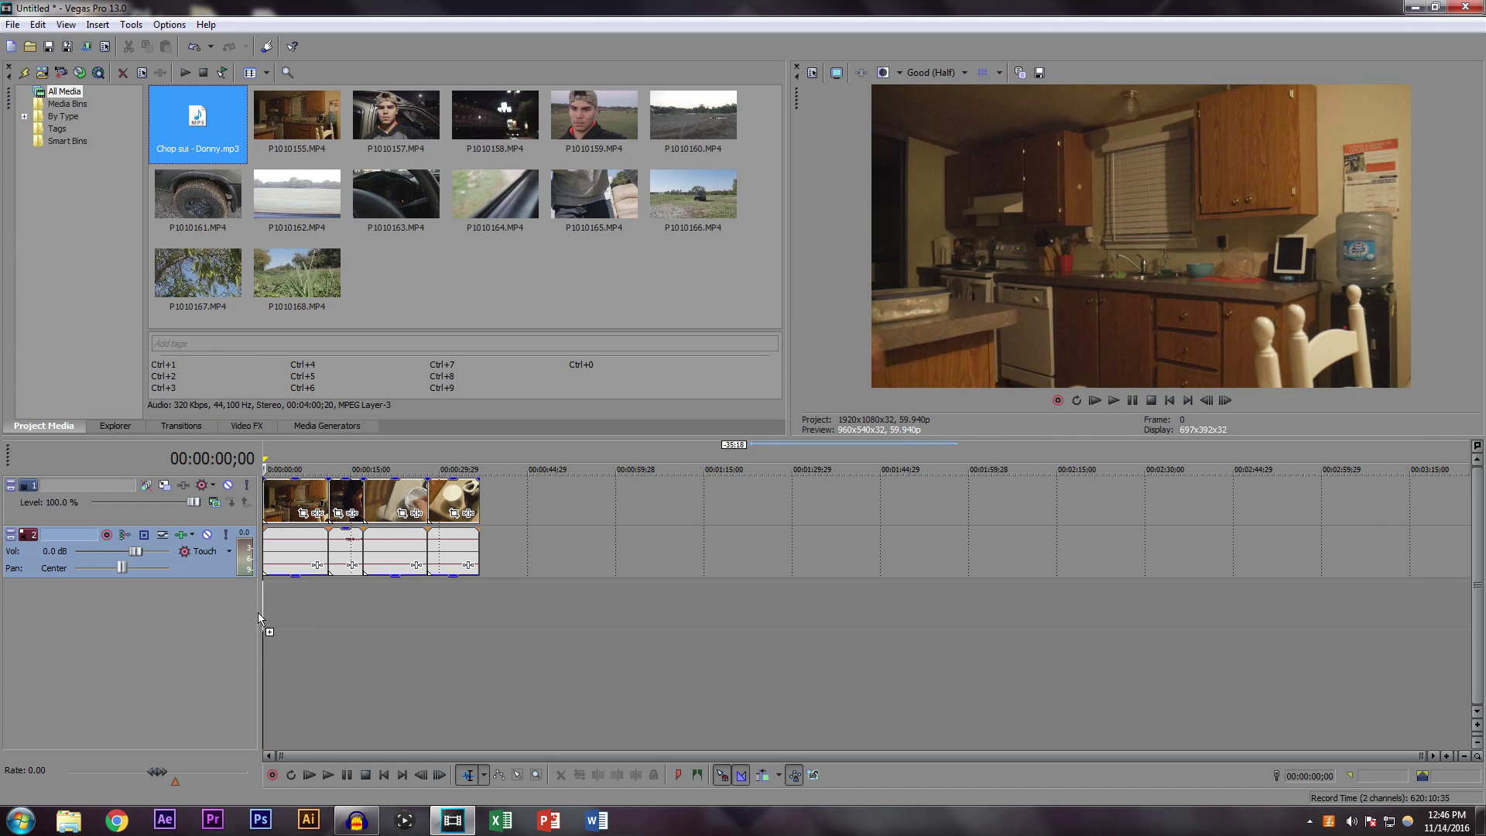
pyautogui.moveTo(257, 611); pyautogui.dragTo(438, 602)
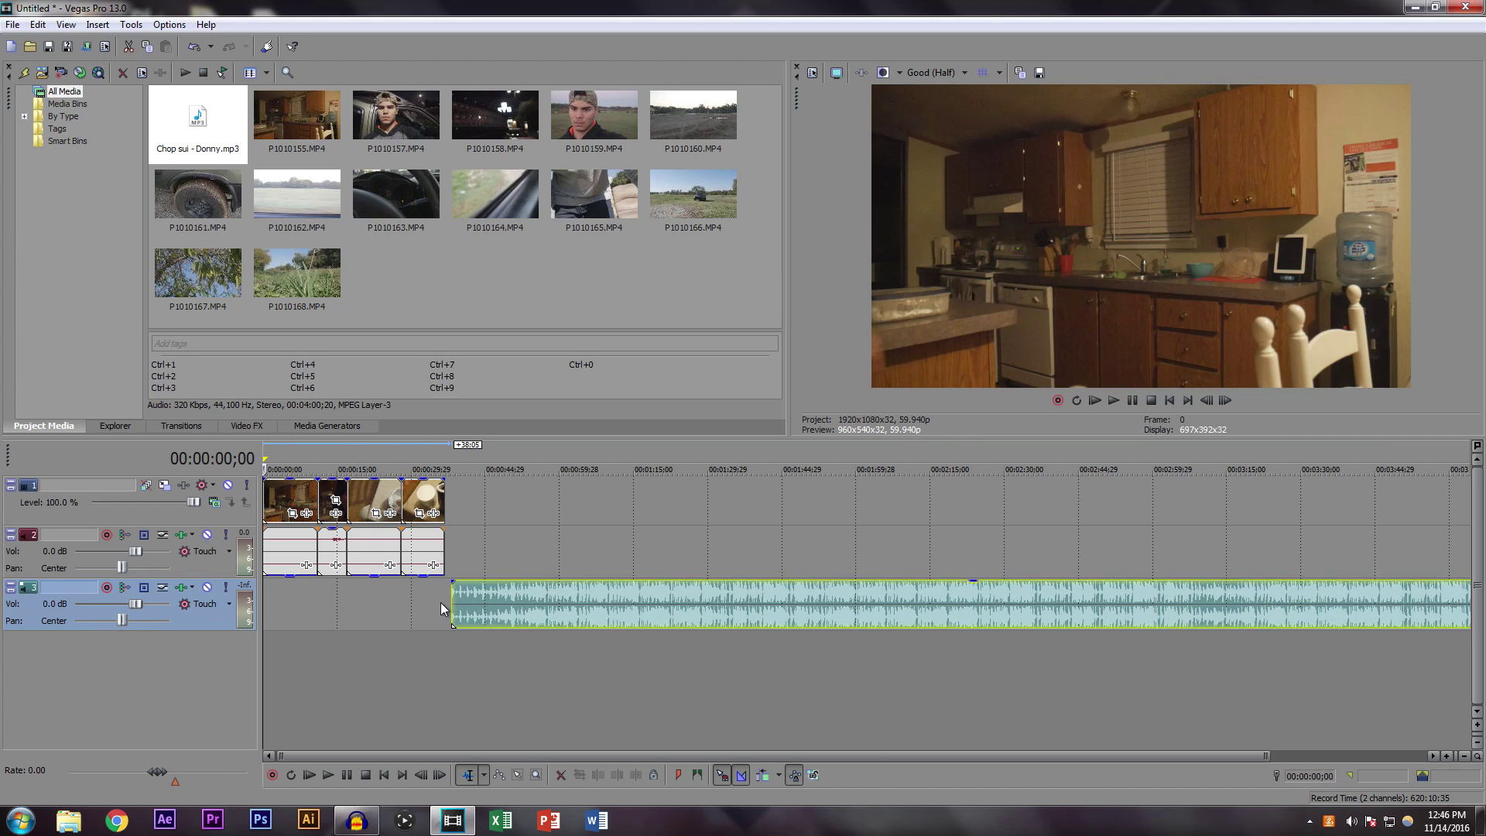
# Step: Lower the system volume and play the music from its start at 00:00:38;05
pyautogui.click(462, 604)
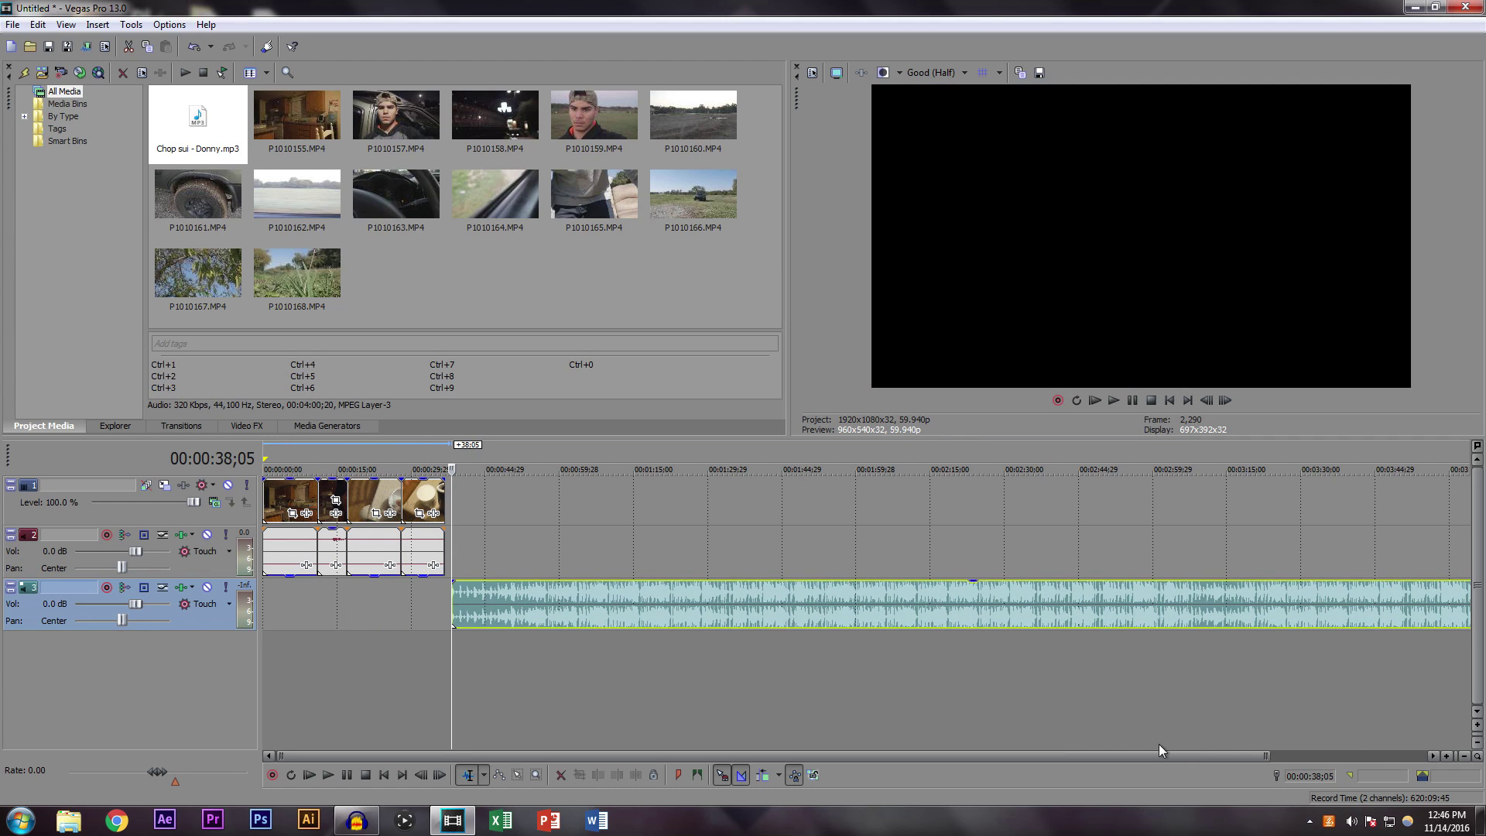
pyautogui.click(1352, 821)
pyautogui.moveTo(1357, 650); pyautogui.dragTo(1354, 702)
pyautogui.click(1129, 400)
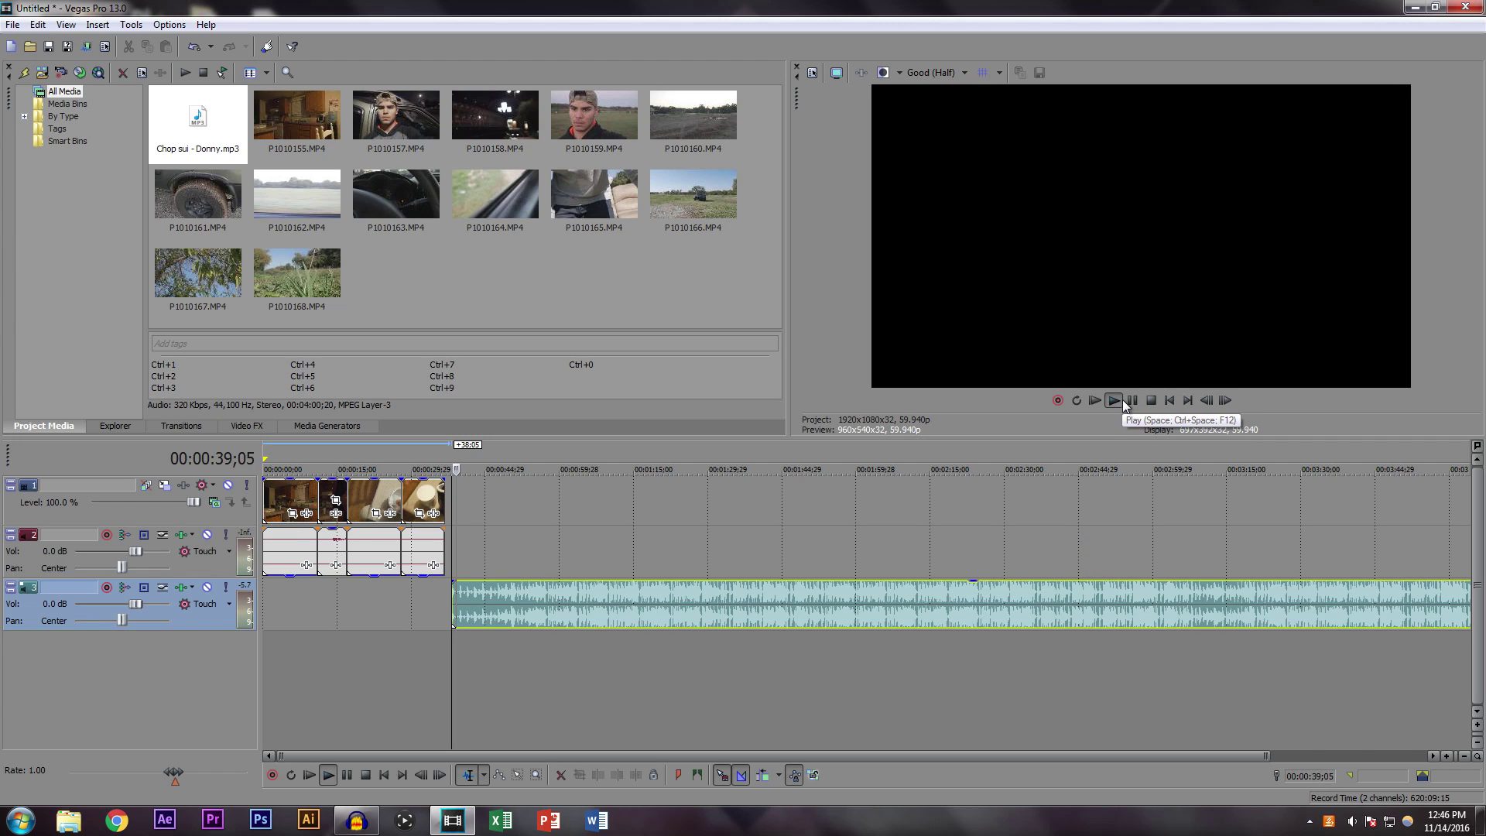
pyautogui.click(1130, 400)
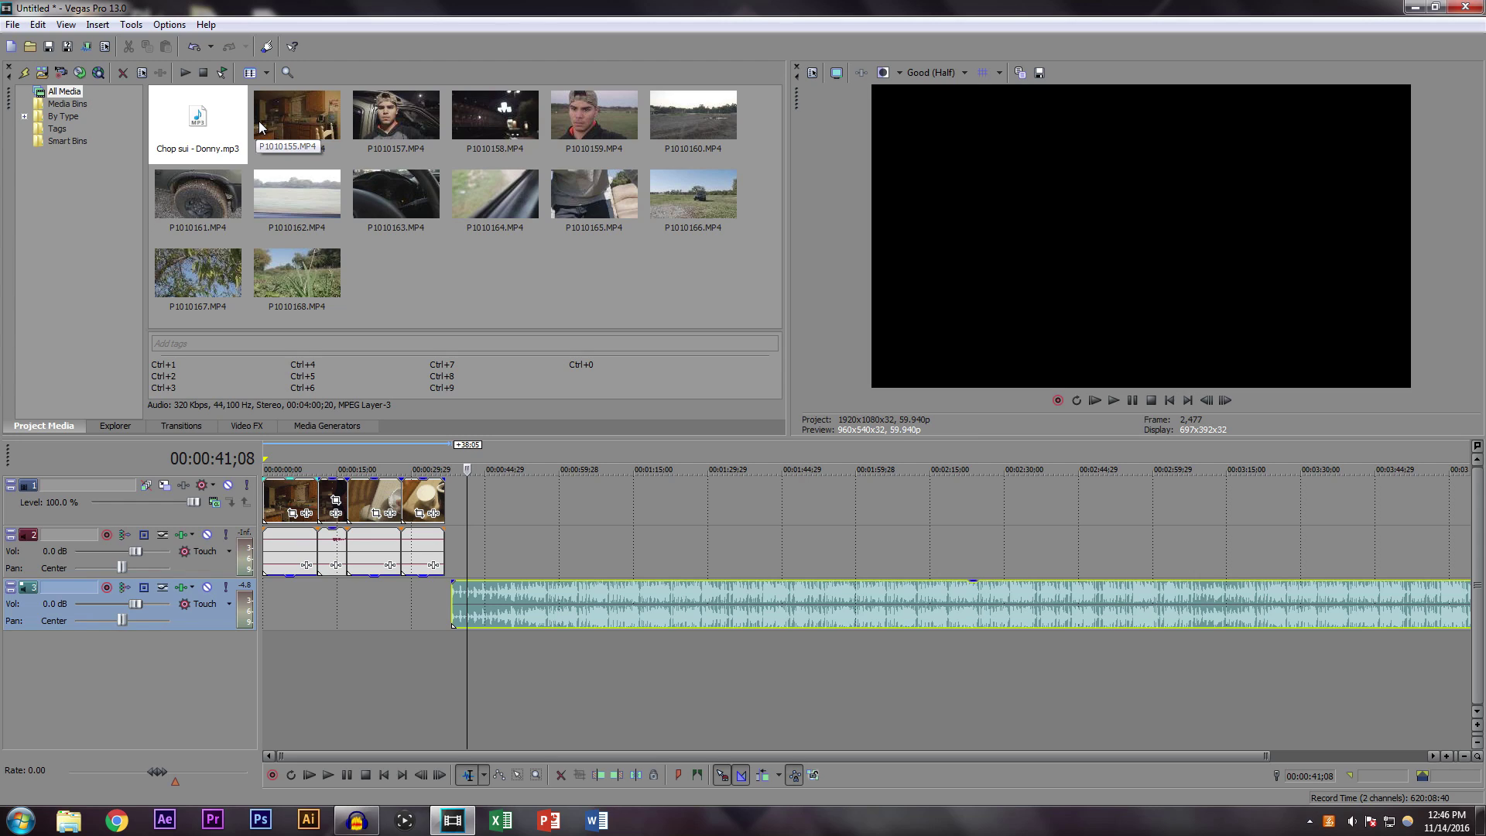
# Step: Save the project on the Desktop as "vlog 5" in the Vegas Pro project format
pyautogui.click(17, 25)
pyautogui.click(44, 121)
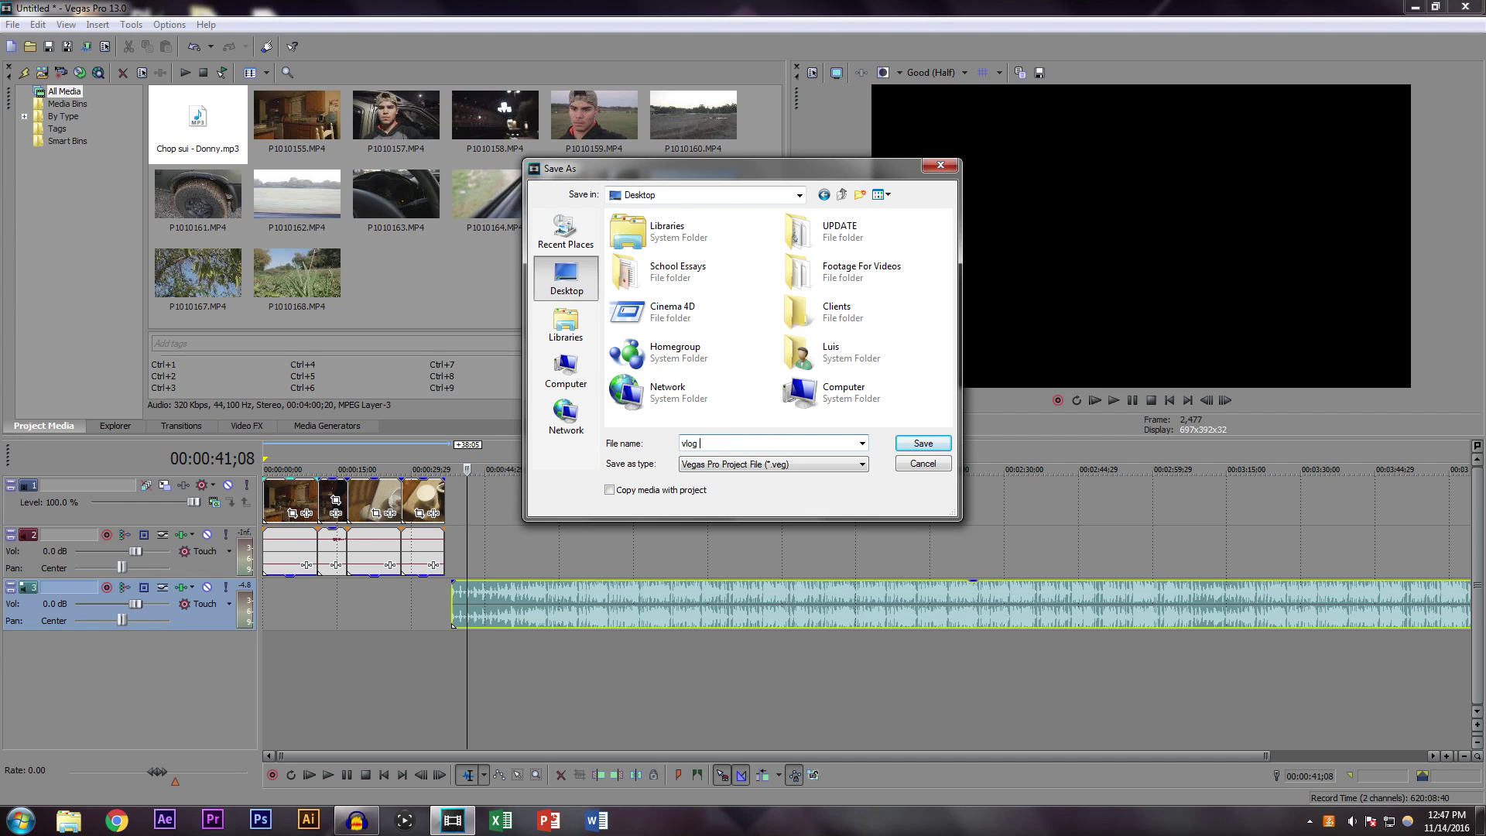
pyautogui.press('Return')
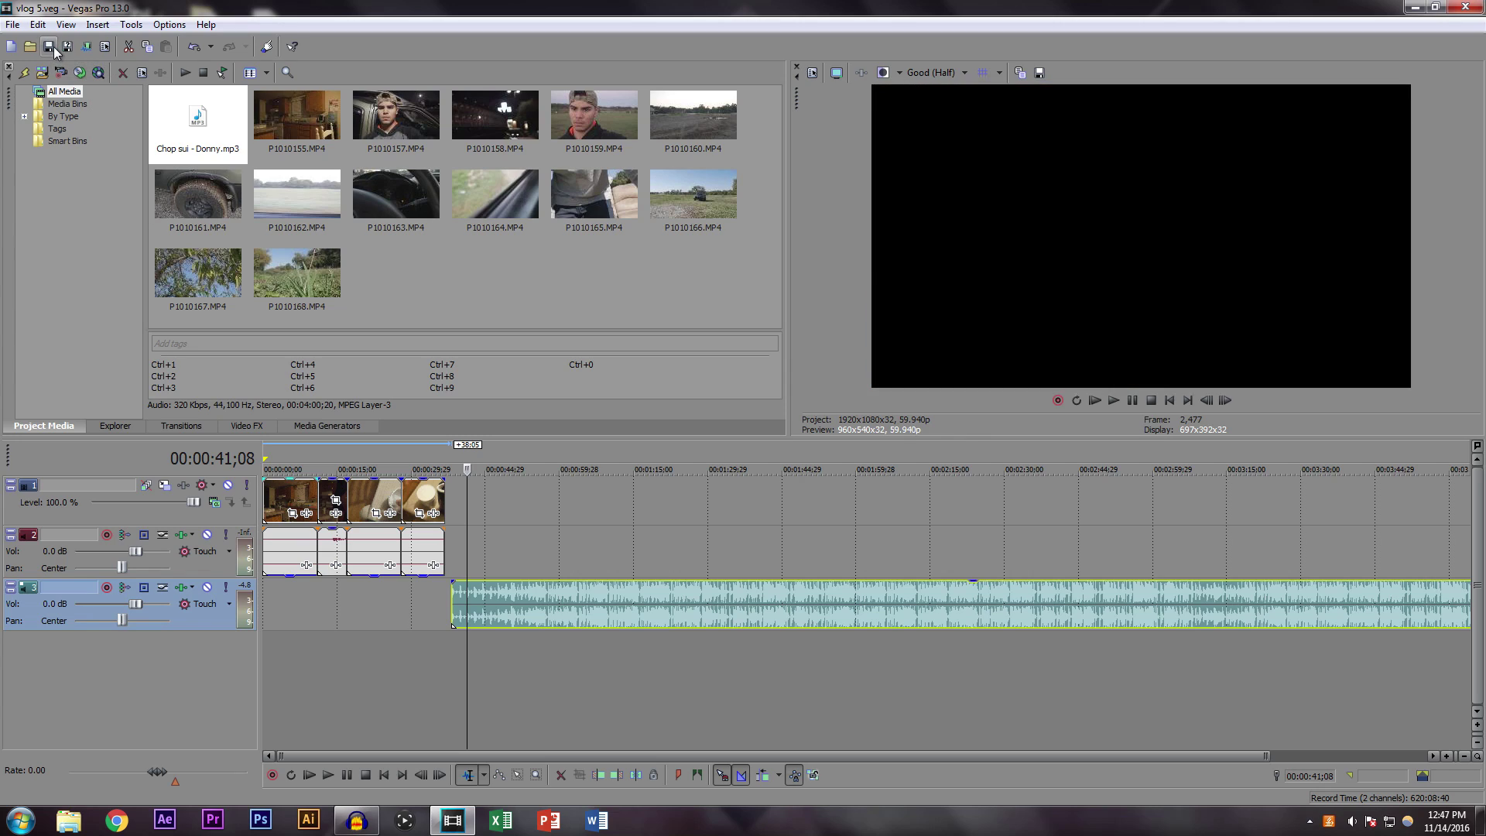
pyautogui.click(46, 46)
# Step: Move the music event to the very beginning of the timeline and adjust the system volume
pyautogui.moveTo(467, 640); pyautogui.dragTo(589, 605)
pyautogui.click(1352, 821)
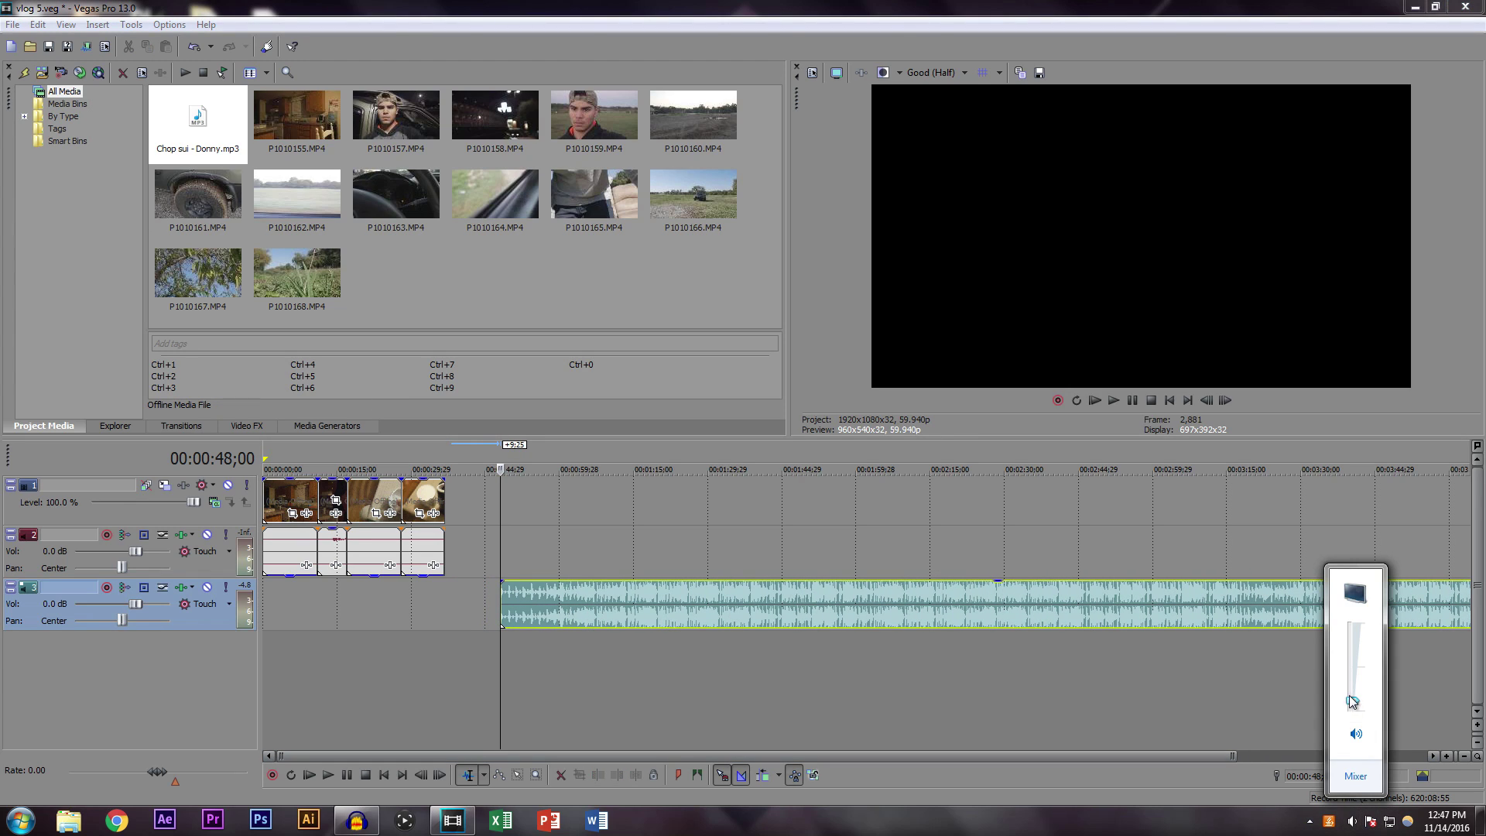
pyautogui.moveTo(684, 606); pyautogui.dragTo(443, 602)
# Step: Split the music at 00:00:11;05 and 00:00:17;02 and lower the gain of the segment under the second clip
pyautogui.click(272, 642)
pyautogui.moveTo(272, 643); pyautogui.dragTo(314, 634)
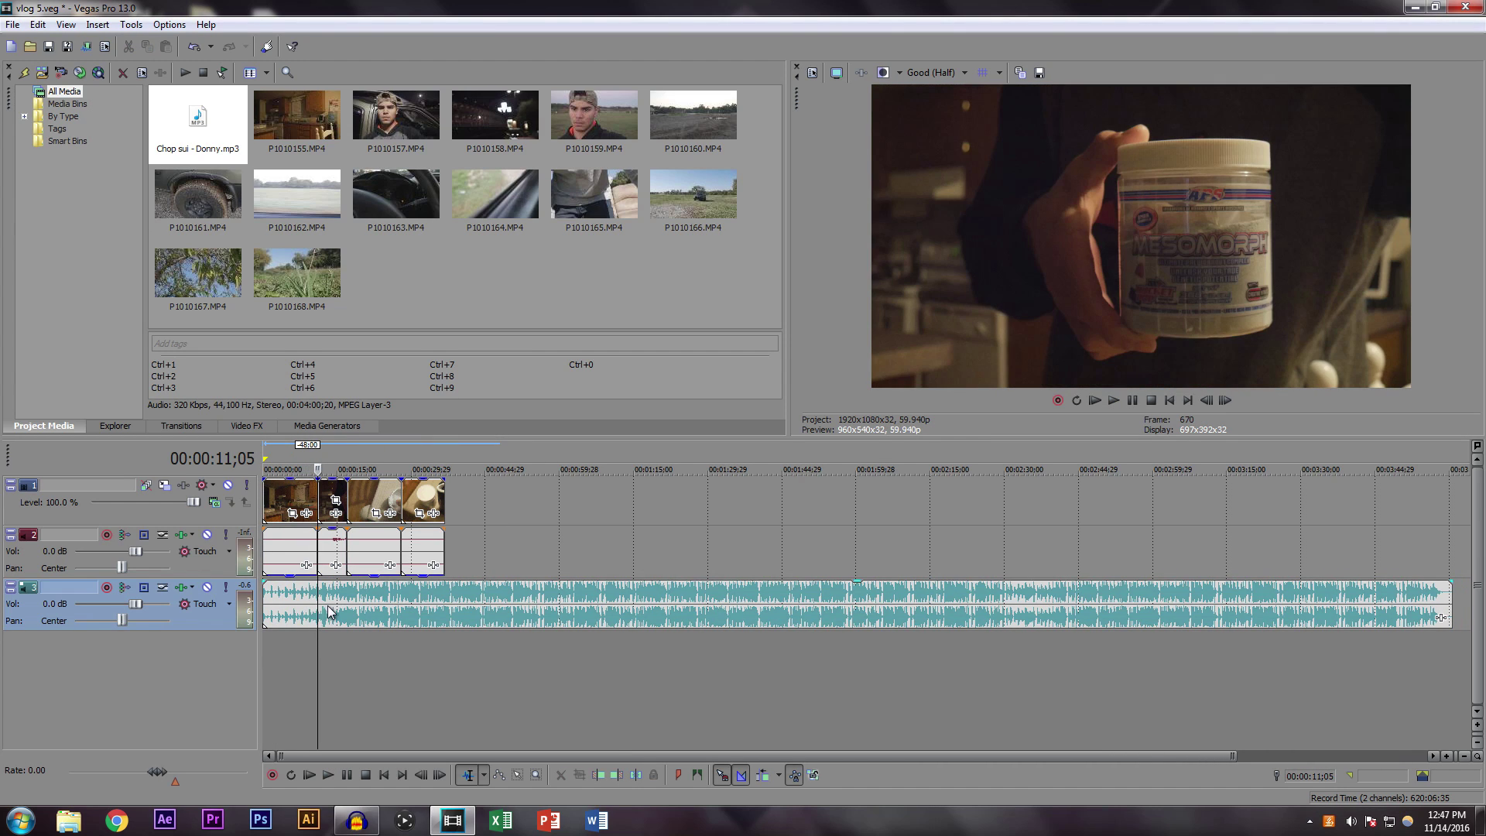
pyautogui.scroll(3, 324, 602)
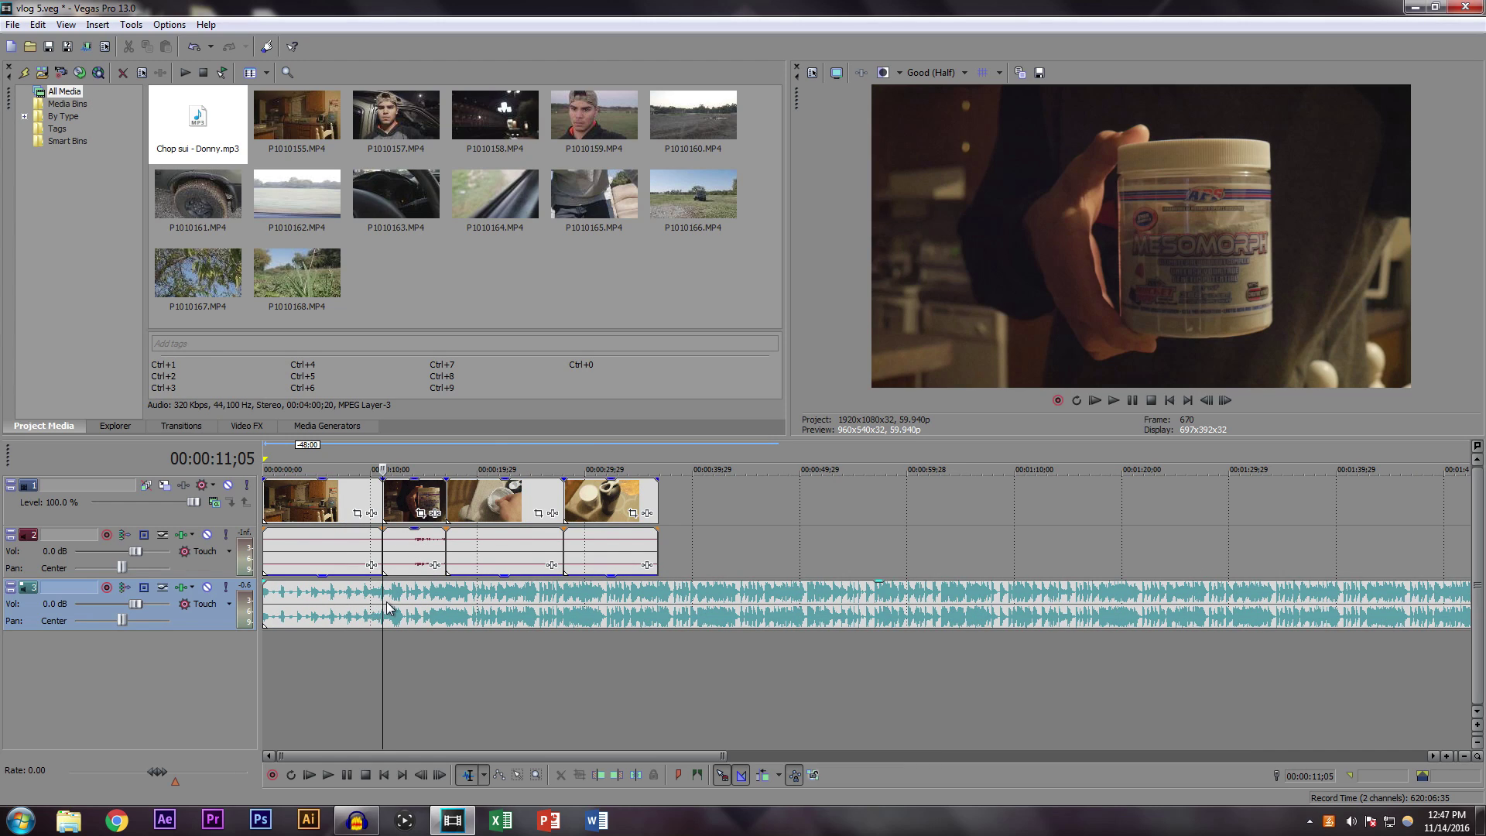
pyautogui.moveTo(384, 601); pyautogui.dragTo(446, 602)
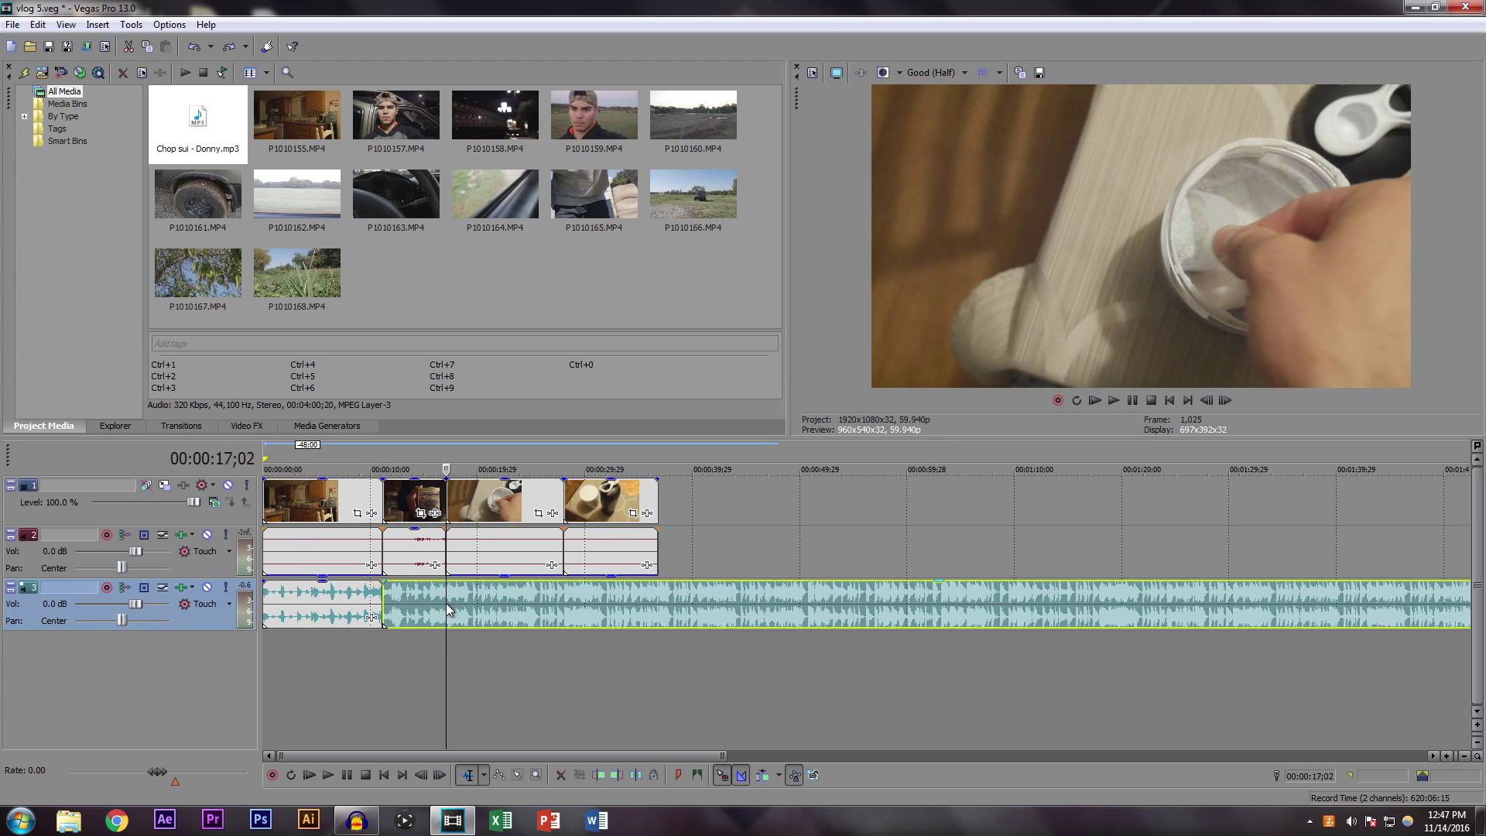
pyautogui.click(419, 599)
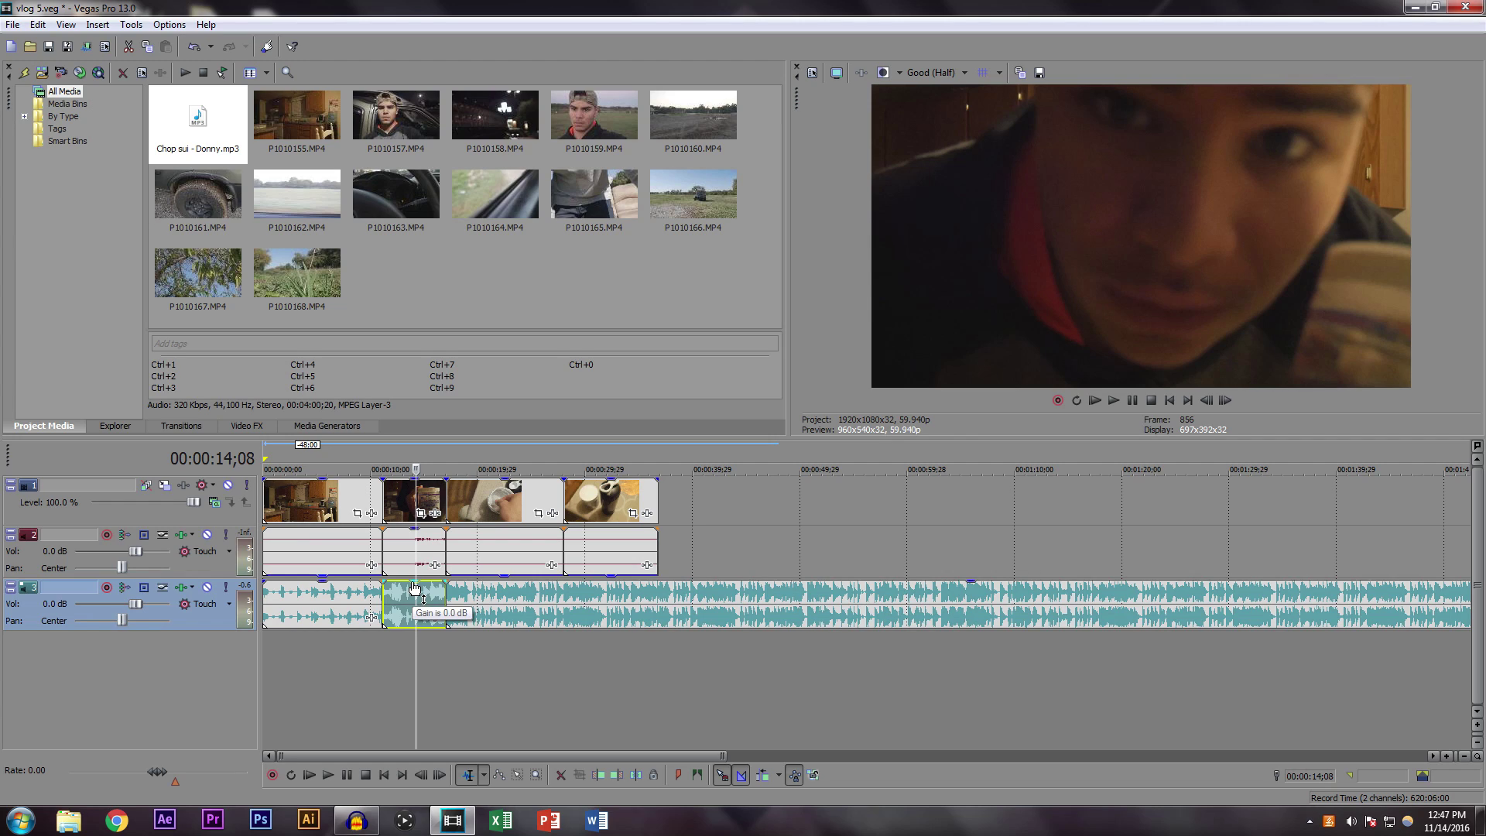
pyautogui.moveTo(415, 589)
pyautogui.mouseDown()
pyautogui.moveTo(413, 621)
pyautogui.moveTo(417, 603)
pyautogui.mouseUp()
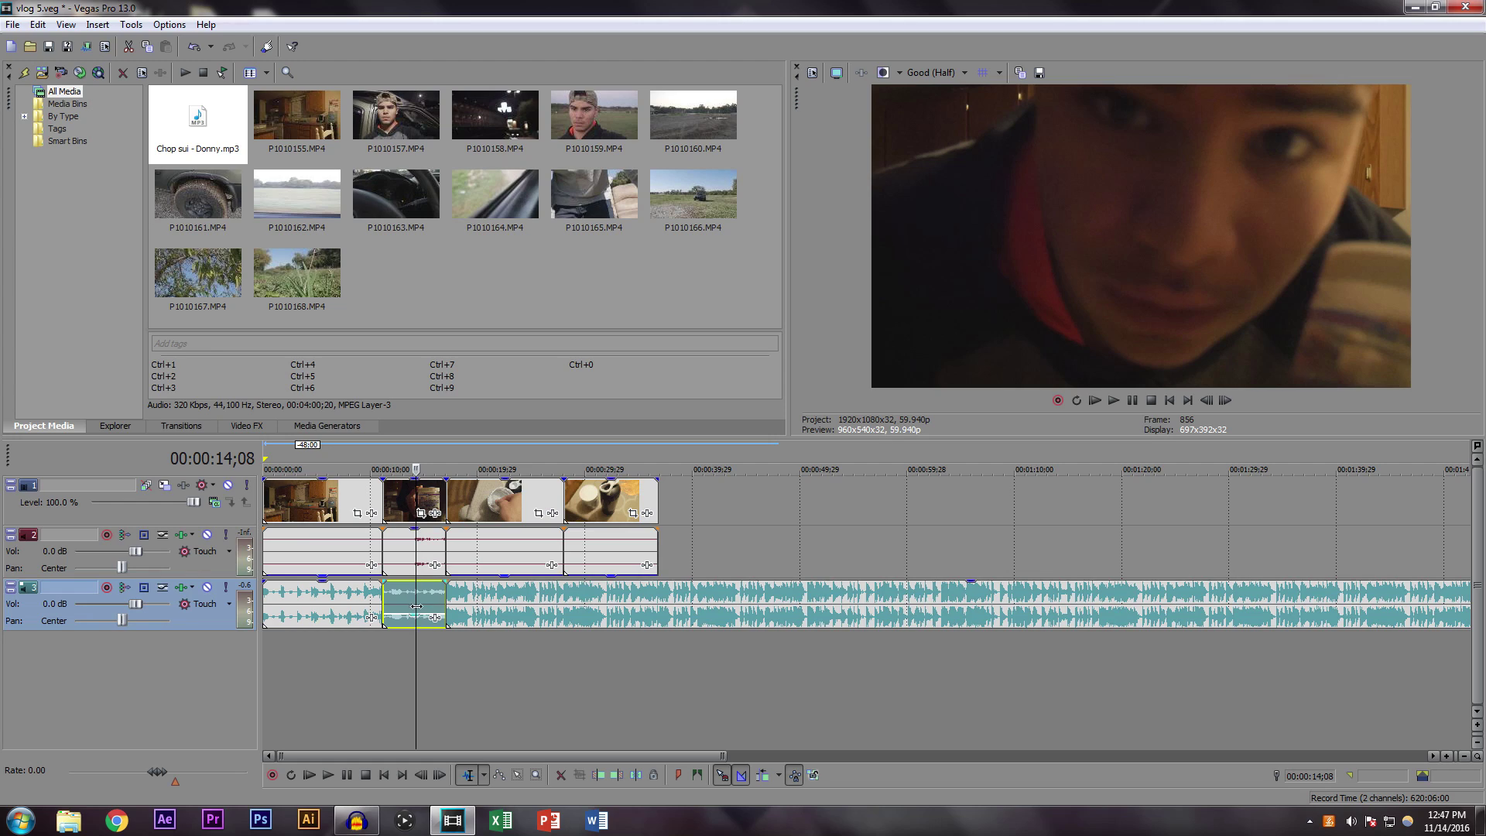
# Step: Add P1010157.MP4 directly after the fourth clip at 00:00:36;23 and split the music at that point
pyautogui.moveTo(418, 619); pyautogui.dragTo(657, 647)
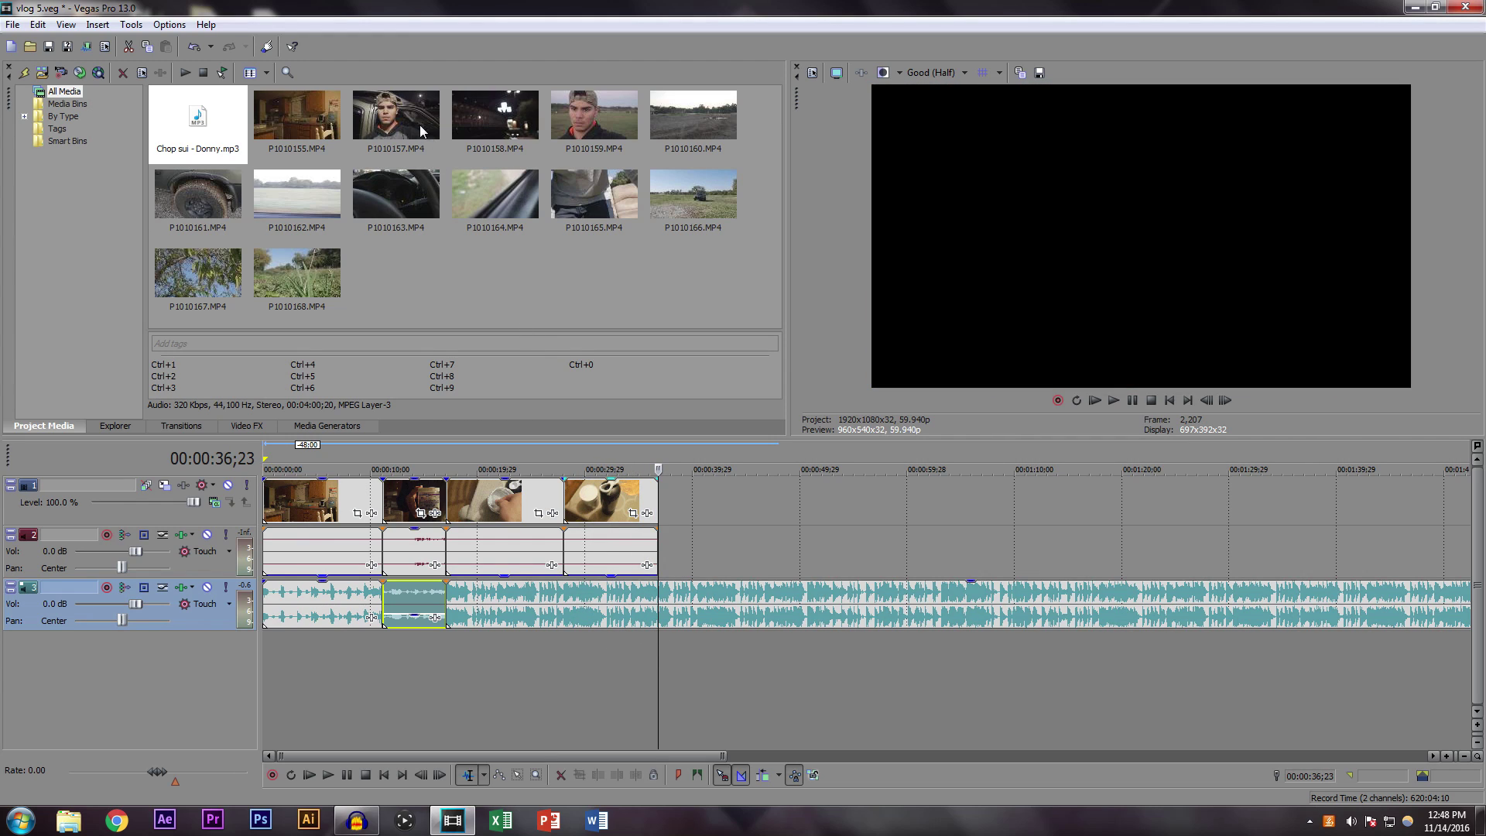
pyautogui.moveTo(398, 111); pyautogui.dragTo(667, 500)
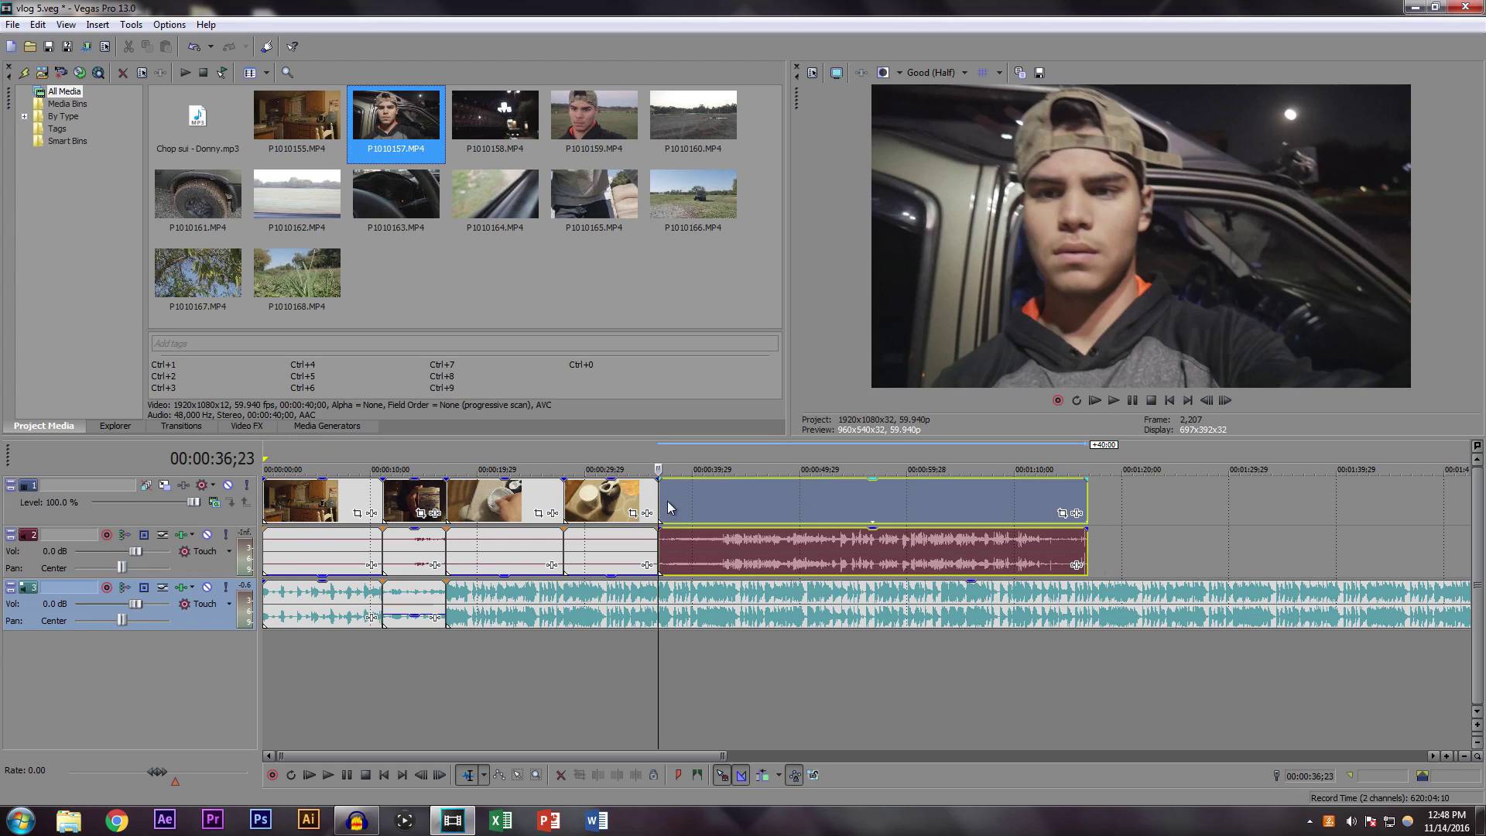
pyautogui.click(660, 610)
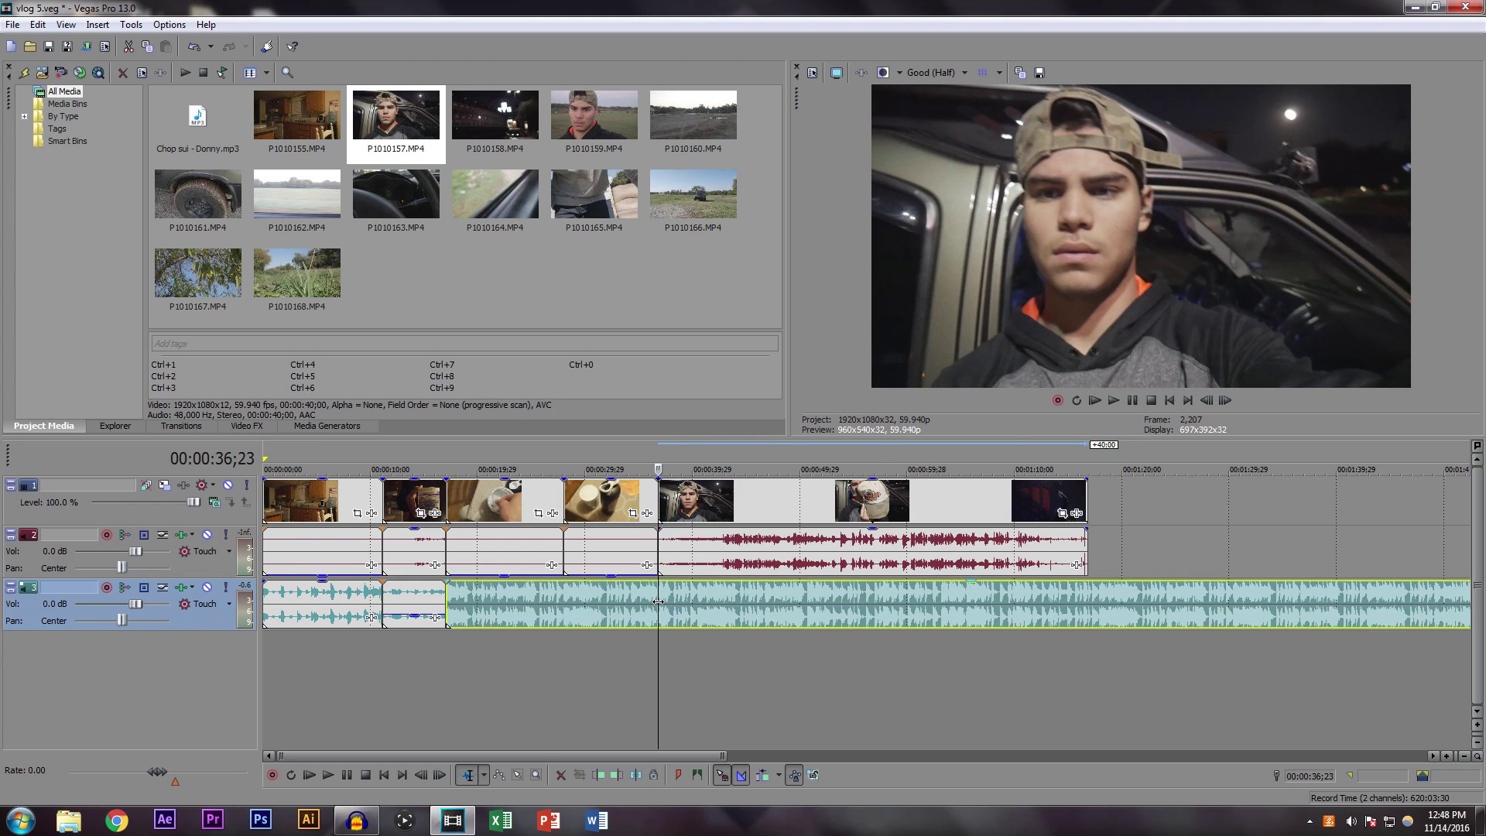
pyautogui.press('s')
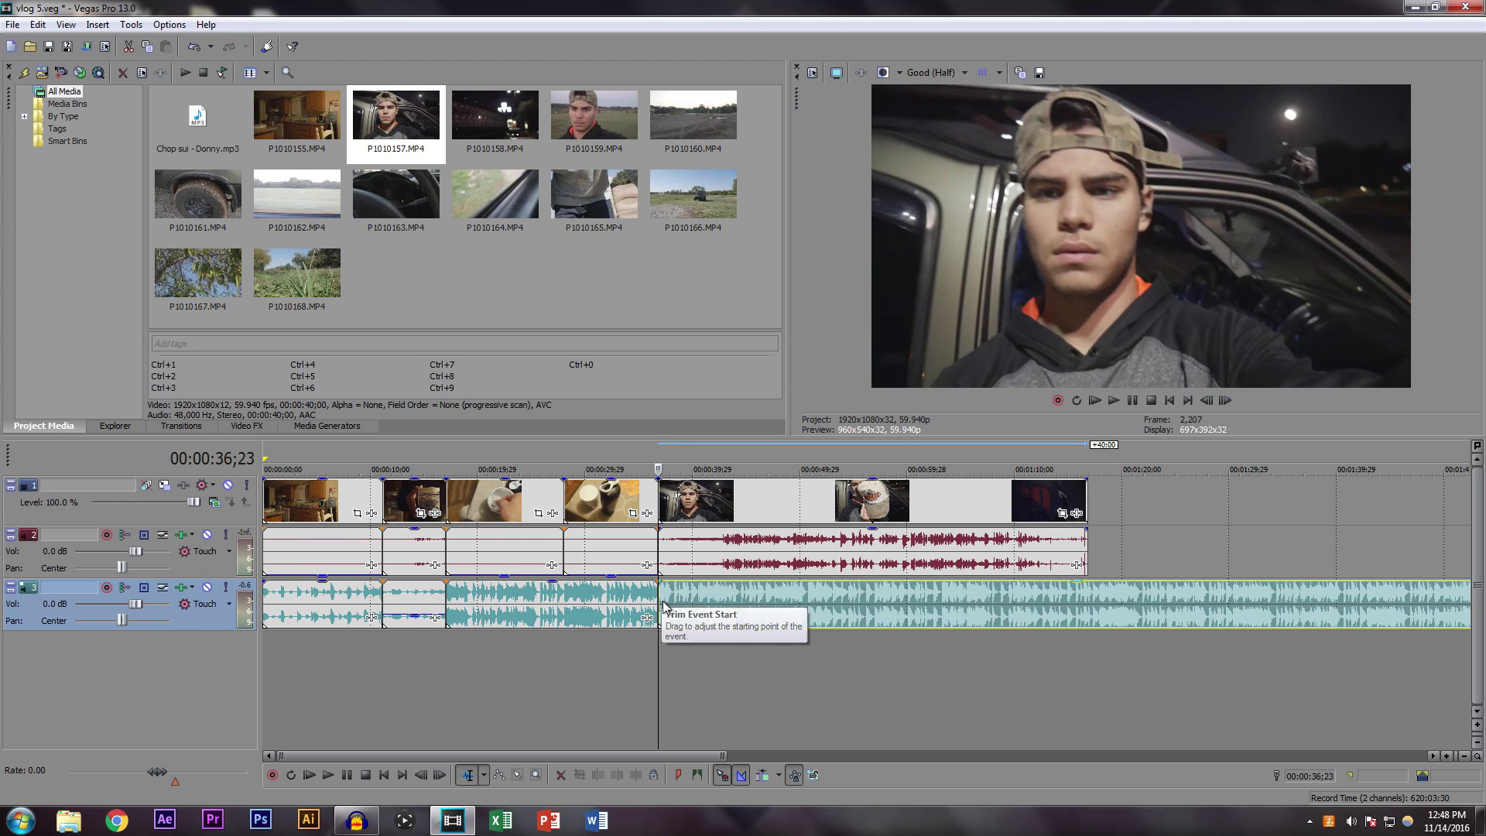
# Step: Move the music remaining after the split far down the timeline, past 00:05:30
pyautogui.scroll(-4, 663, 606)
pyautogui.moveTo(543, 599); pyautogui.dragTo(1385, 596)
pyautogui.scroll(-2, 1385, 595)
pyautogui.moveTo(936, 605); pyautogui.dragTo(1232, 597)
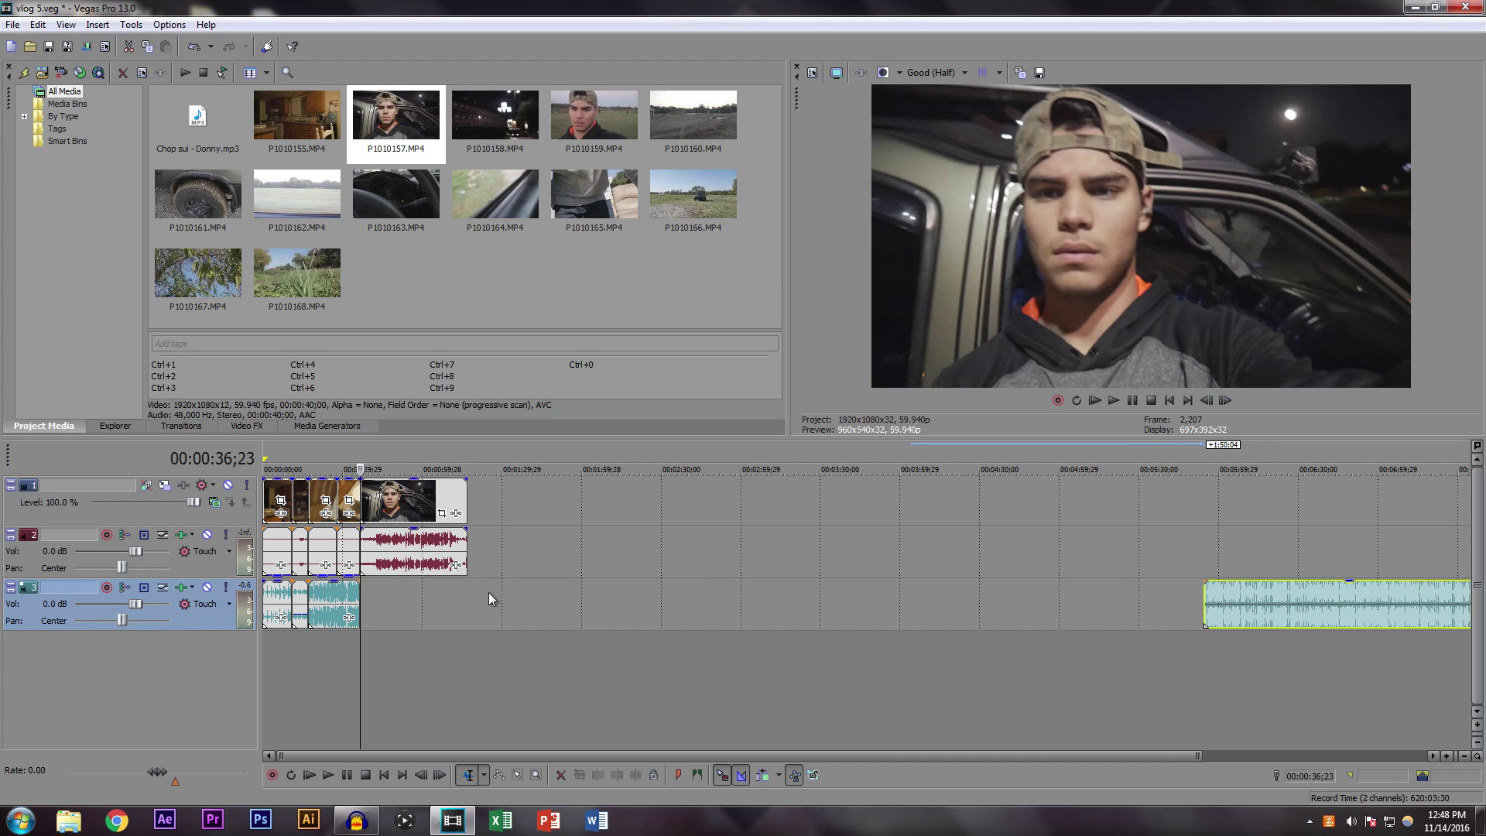
# Step: Play the P1010157 clip to find its opening footage, trim that off, and start the clip at 00:00:39;00
pyautogui.scroll(2, 467, 601)
pyautogui.scroll(2, 712, 590)
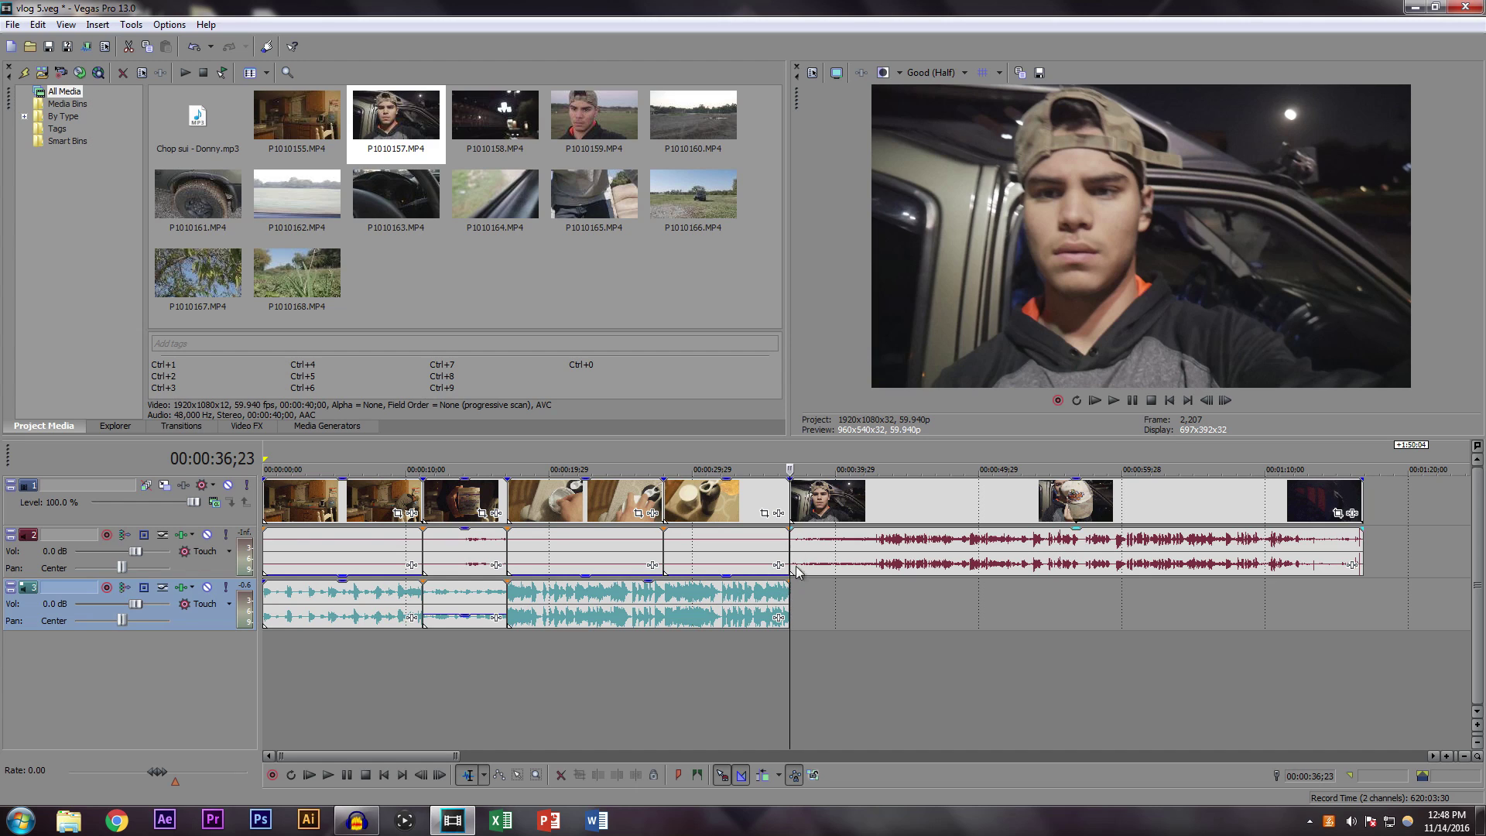
pyautogui.moveTo(794, 509); pyautogui.dragTo(866, 503)
pyautogui.click(1113, 400)
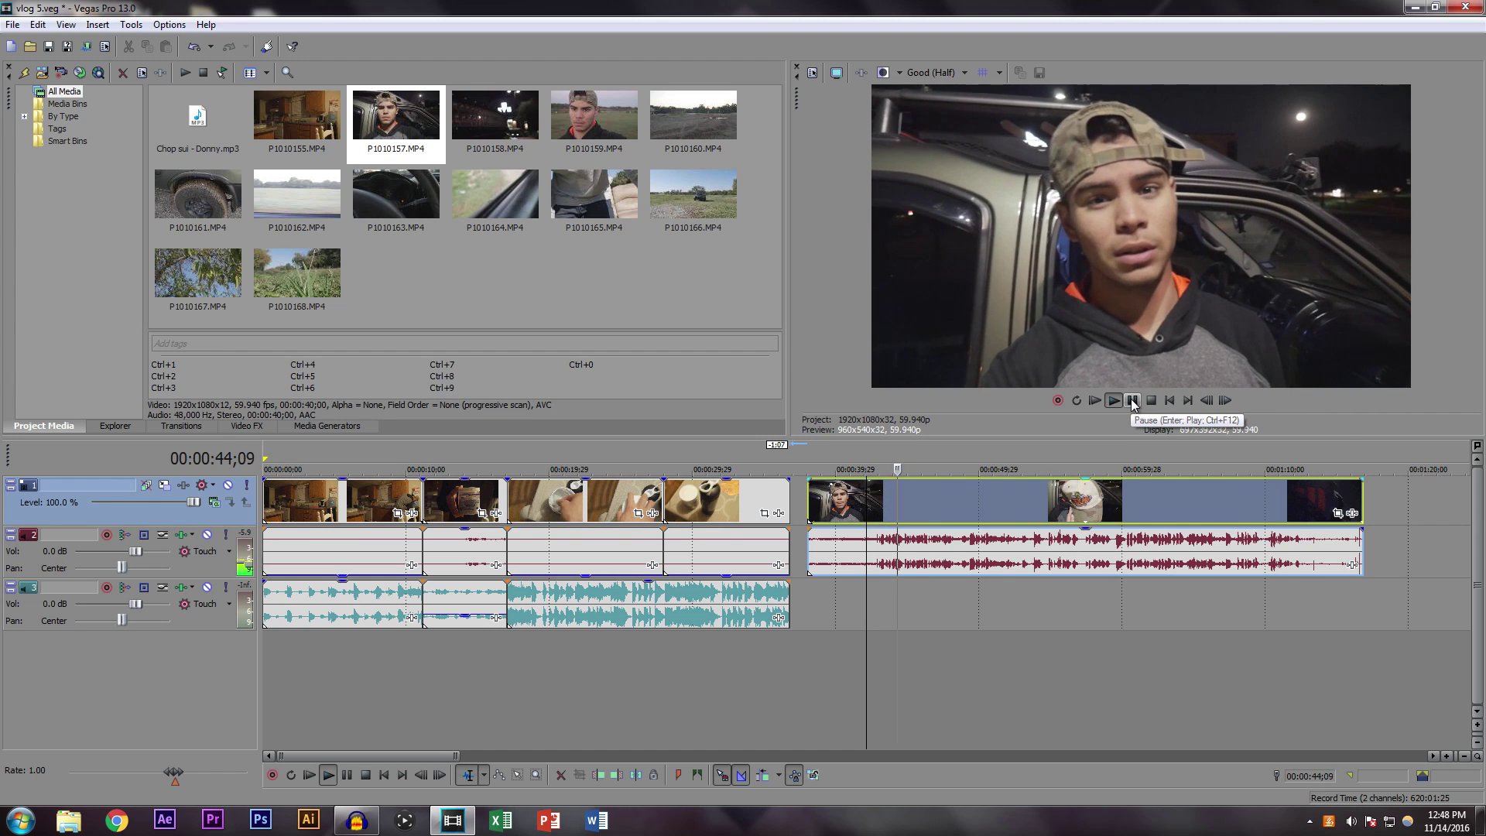
pyautogui.click(1131, 400)
pyautogui.moveTo(867, 508)
pyautogui.mouseDown()
pyautogui.moveTo(898, 503)
pyautogui.moveTo(878, 503)
pyautogui.mouseUp()
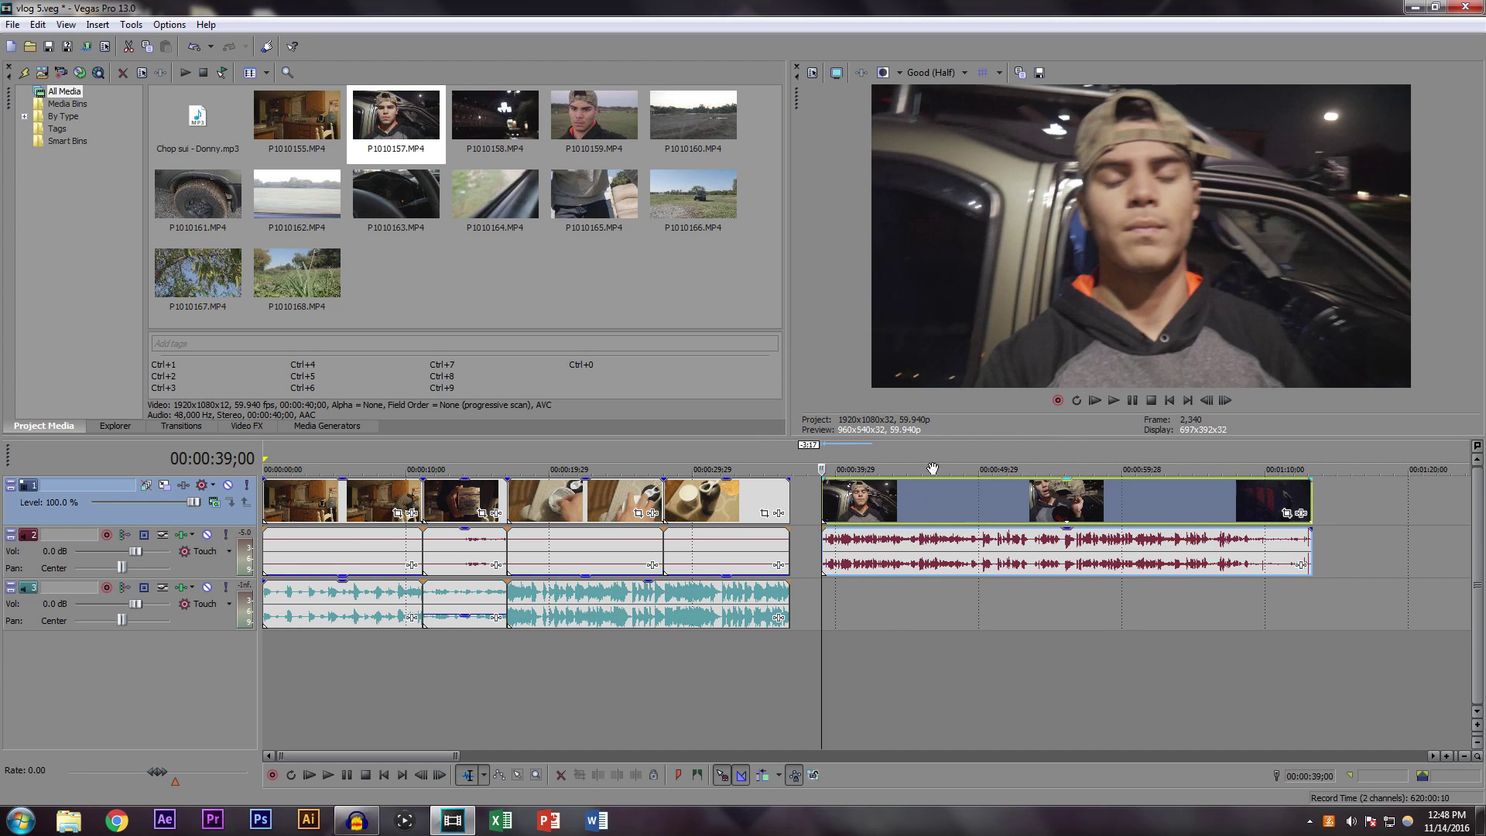
# Step: Trim the P1010157 clip's start to 00:00:39;11 and move the clip against the end of the fourth clip
pyautogui.click(1115, 404)
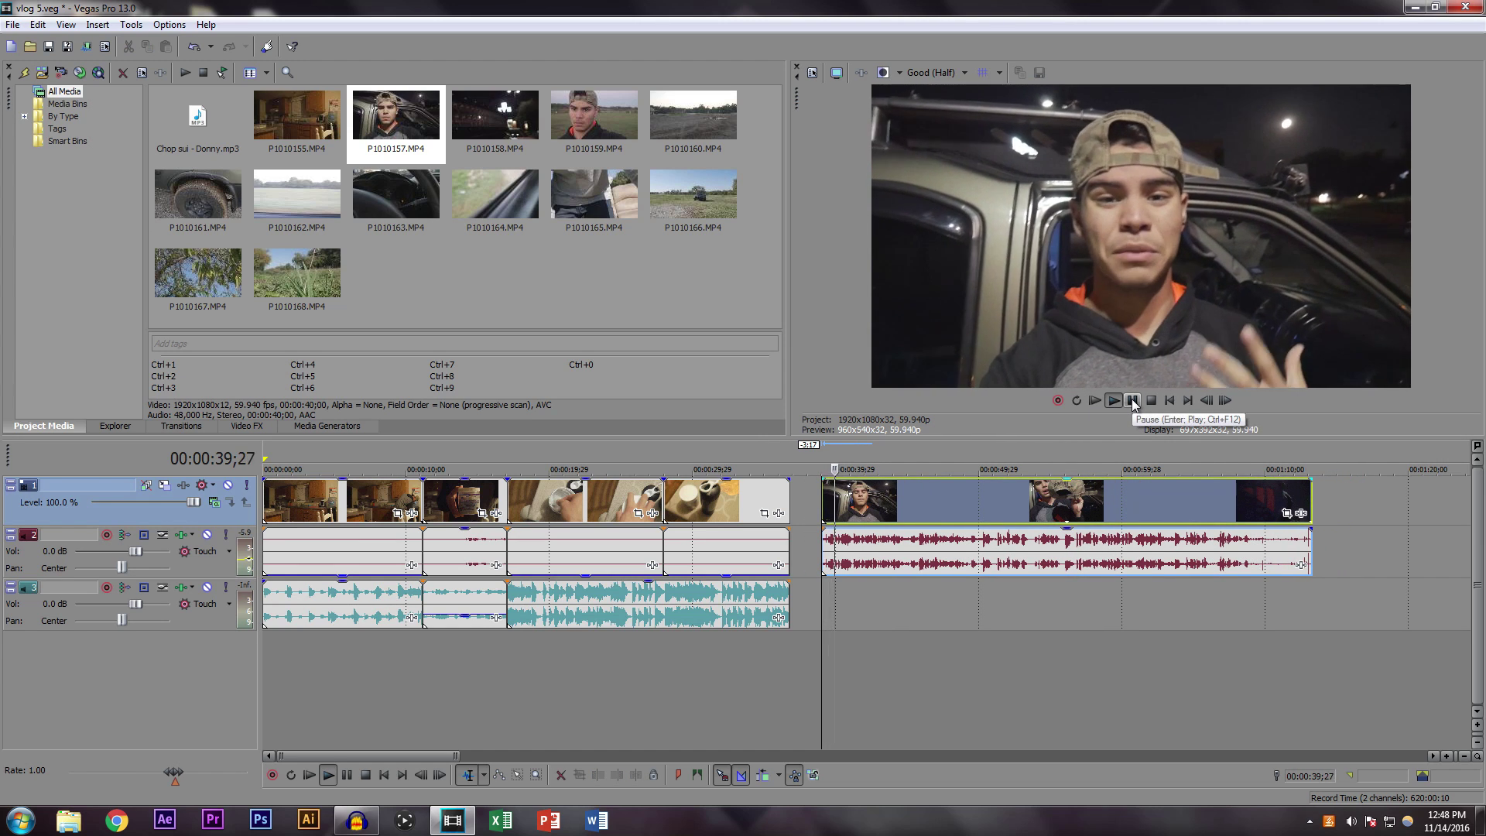
pyautogui.click(1132, 400)
pyautogui.scroll(5, 786, 544)
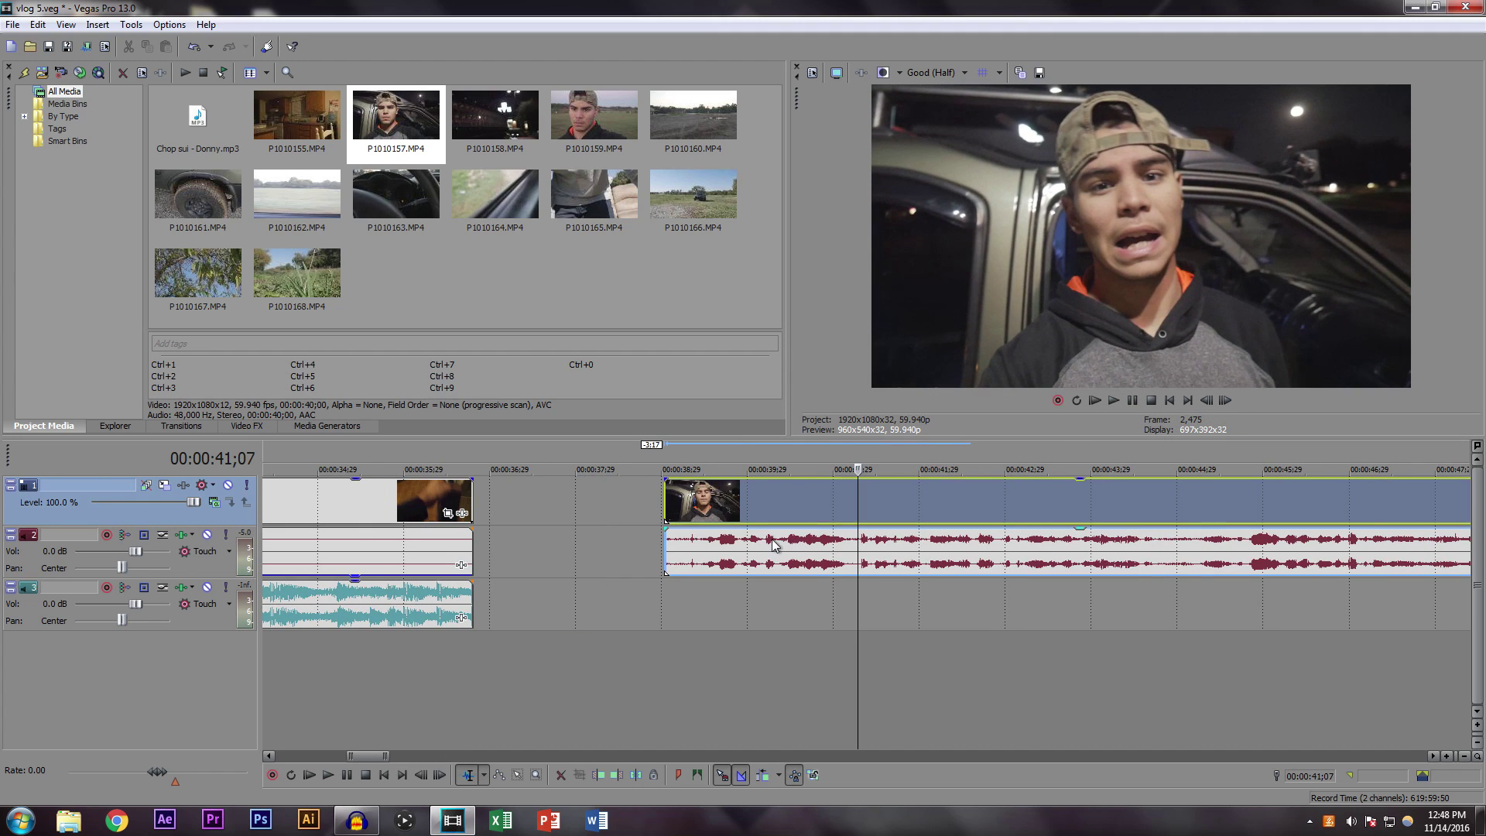
pyautogui.moveTo(670, 500); pyautogui.dragTo(701, 496)
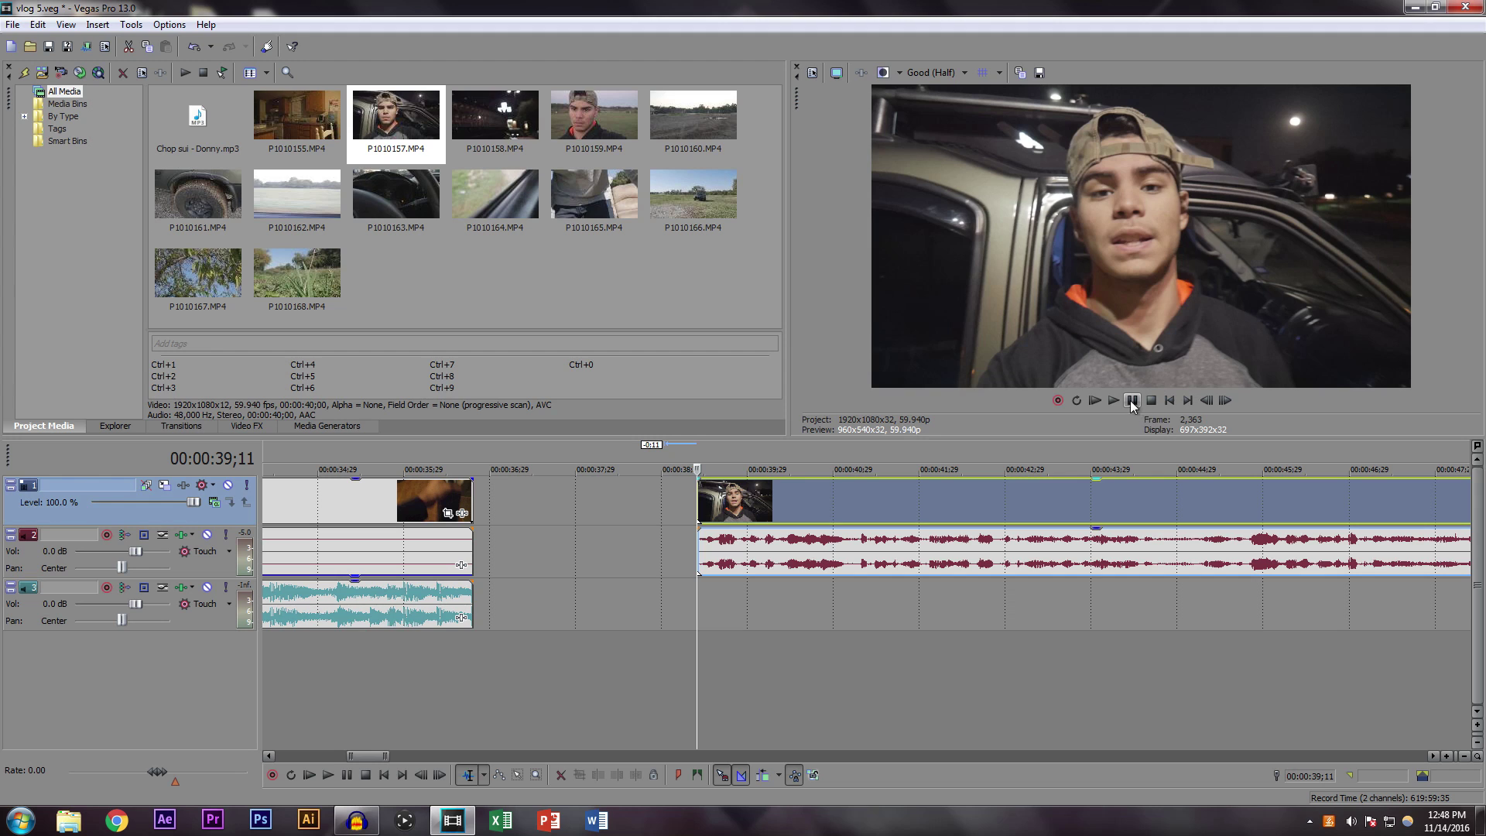
pyautogui.click(1129, 398)
pyautogui.click(1132, 400)
pyautogui.scroll(-5, 814, 503)
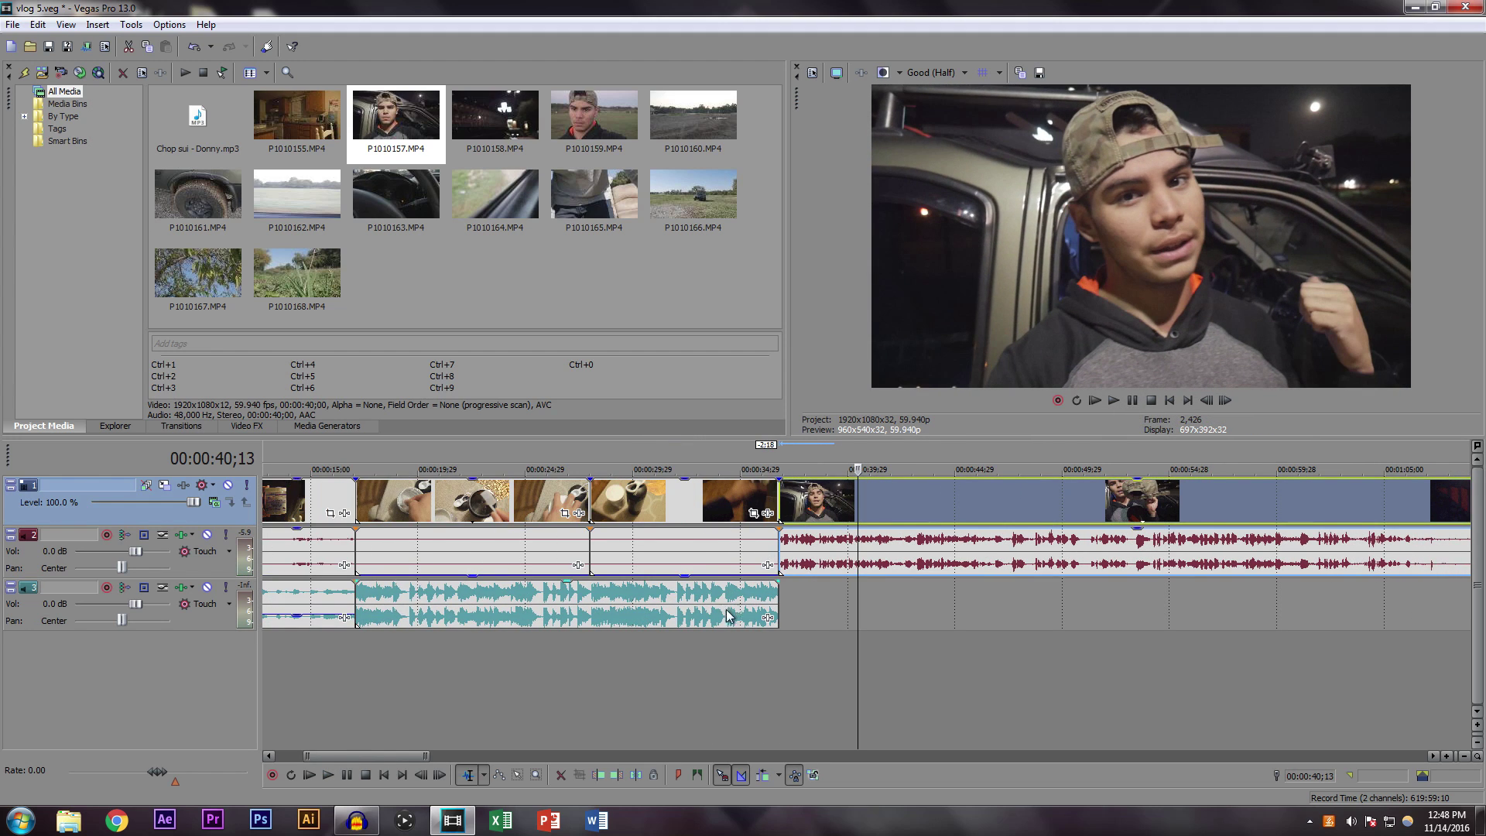
# Step: Play the transition from the start of the fourth clip into the P1010157 clip
pyautogui.click(726, 675)
pyautogui.click(597, 654)
pyautogui.click(1113, 401)
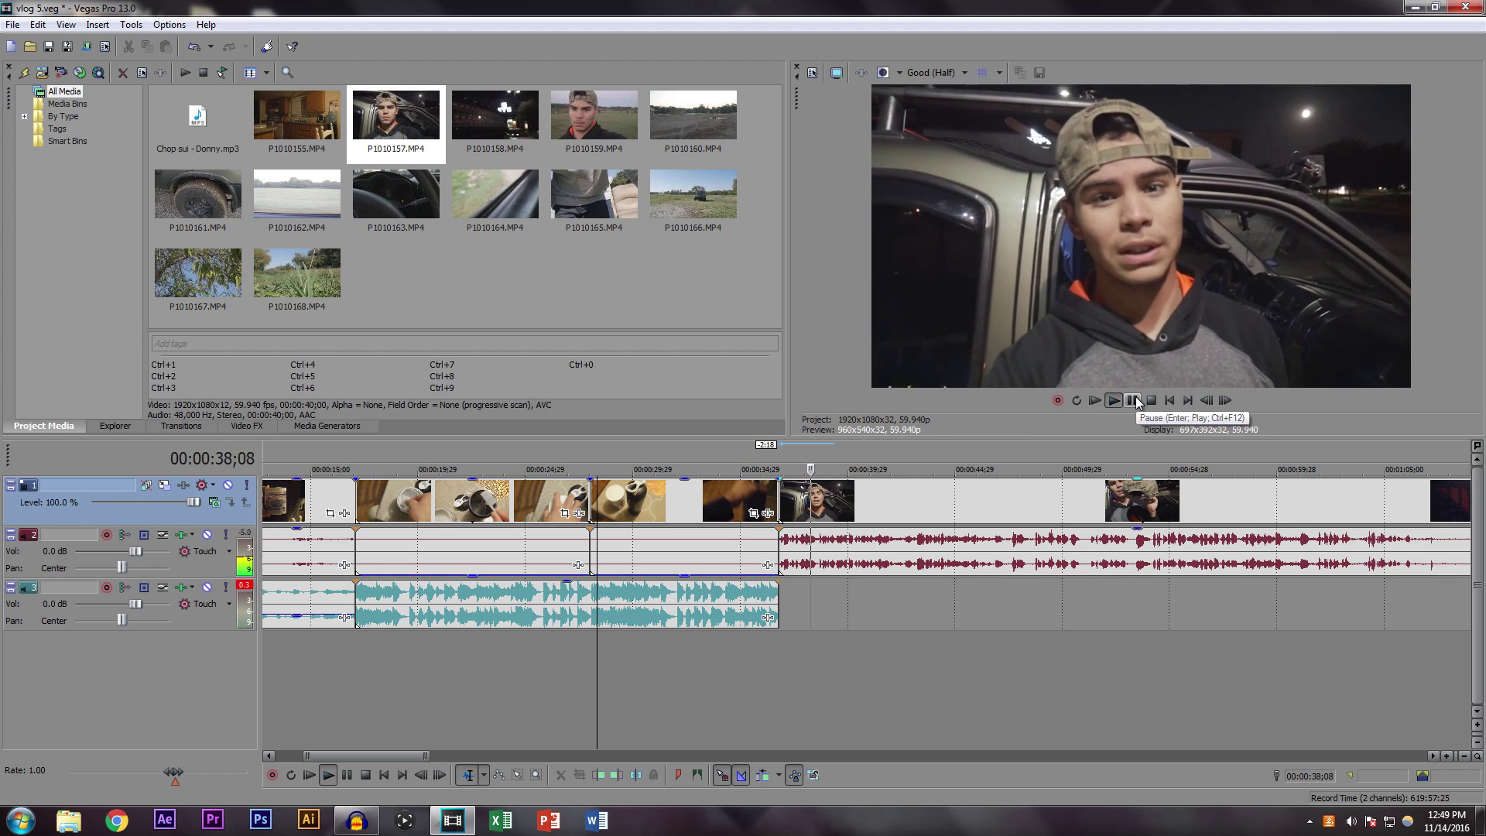
pyautogui.click(1134, 399)
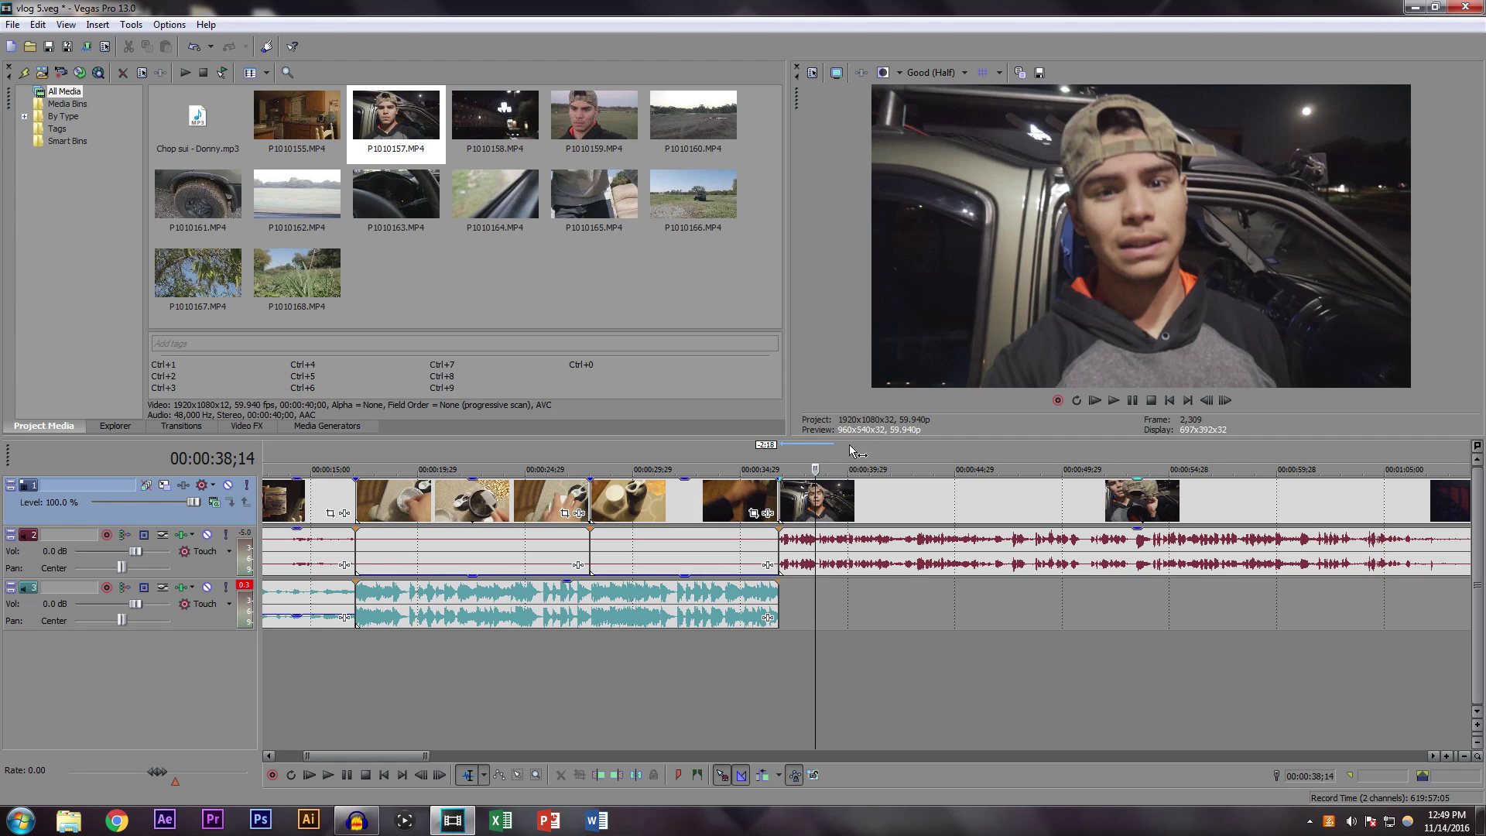
# Step: Split the music at the start of the fourth clip and fade out its last part over the full length
pyautogui.click(754, 653)
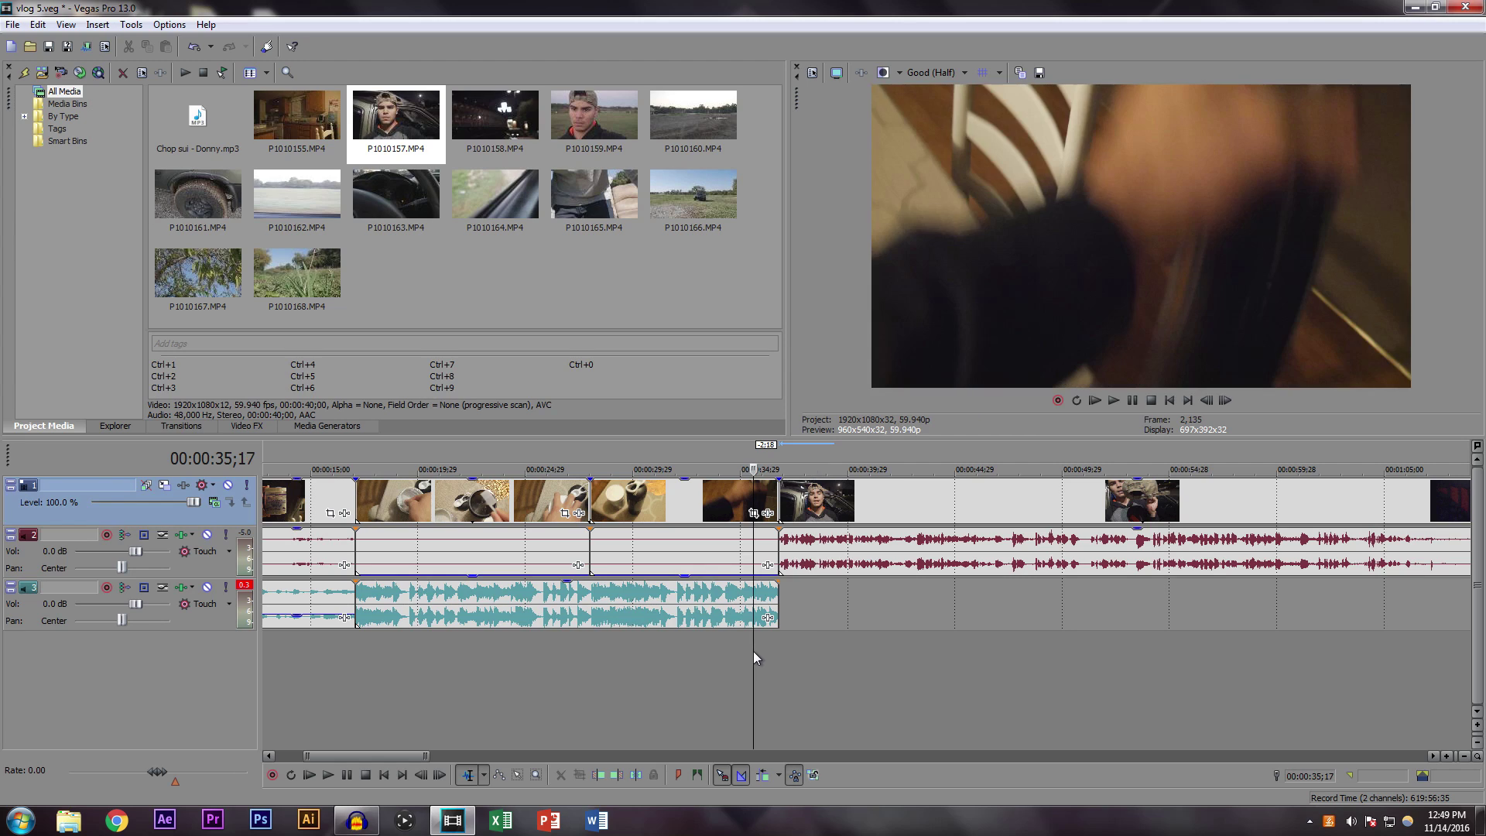
pyautogui.moveTo(780, 579)
pyautogui.mouseDown()
pyautogui.moveTo(723, 602)
pyautogui.moveTo(595, 606)
pyautogui.moveTo(761, 601)
pyautogui.moveTo(591, 607)
pyautogui.mouseUp()
pyautogui.click(587, 663)
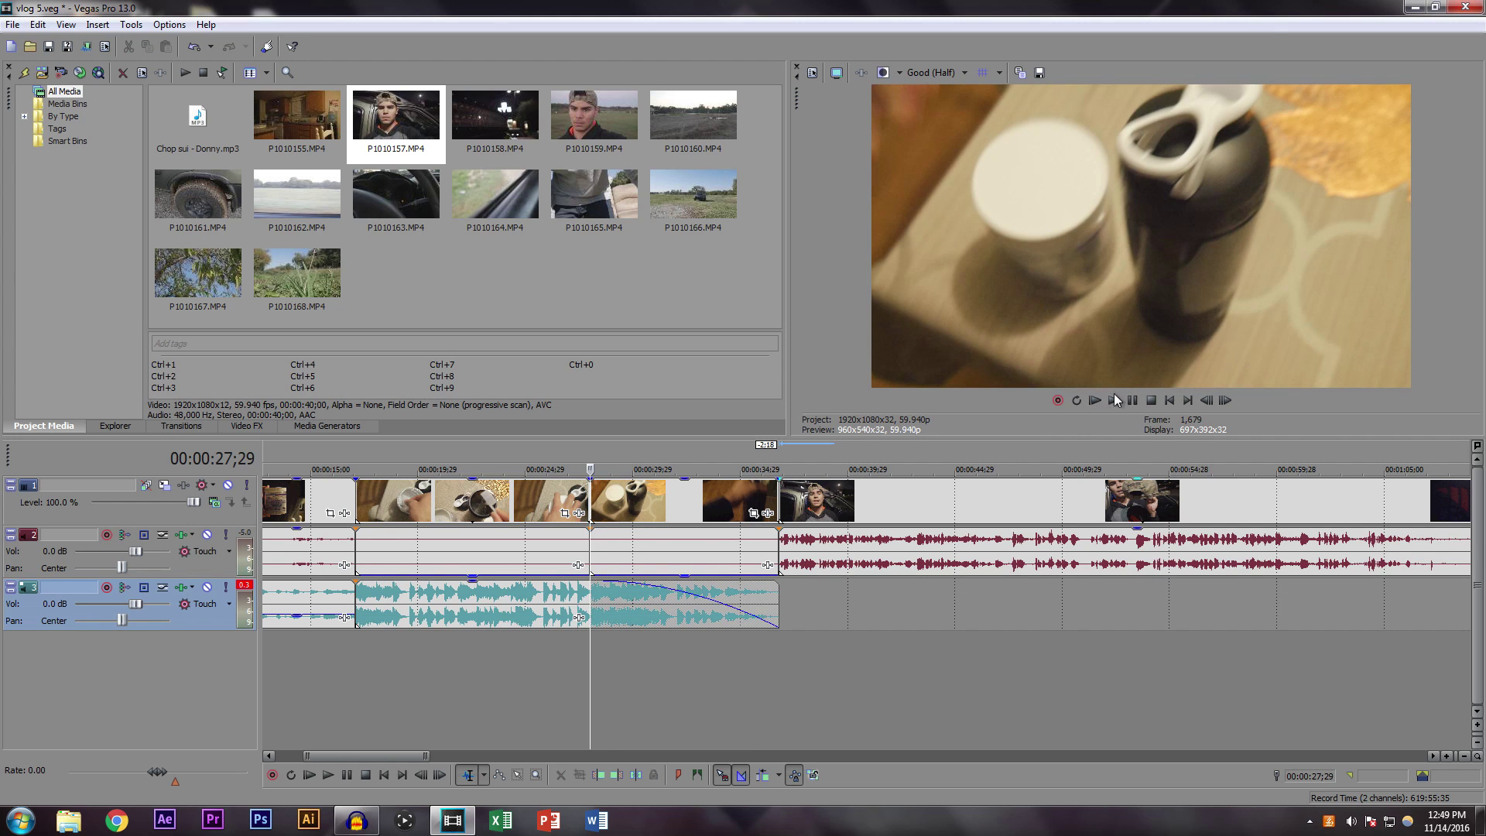
# Step: Play back the music fade-out from 00:00:27;29 and place the playhead at 00:00:33;09 on the fourth clip's audio
pyautogui.click(1115, 400)
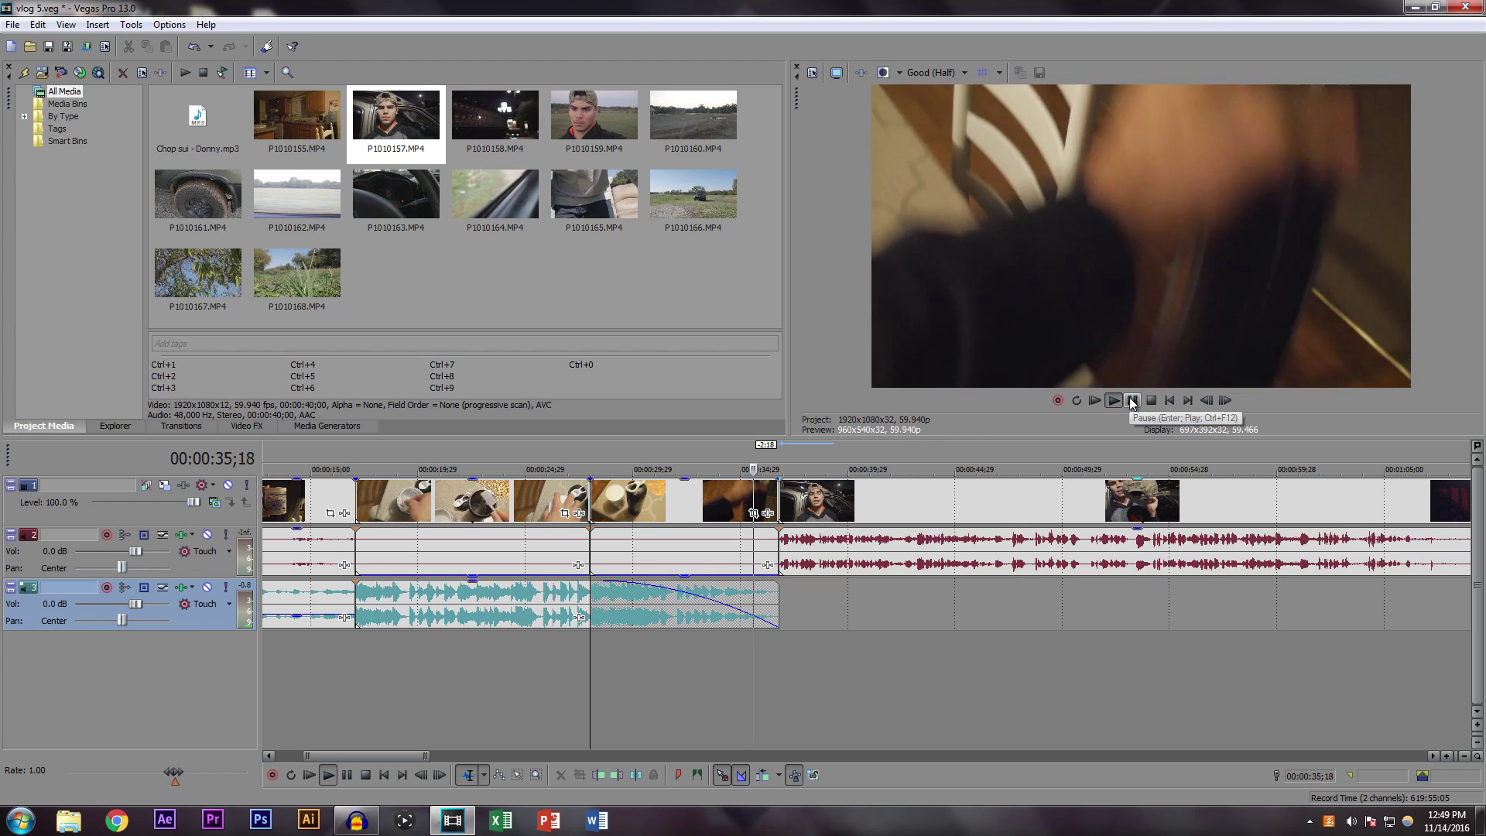
pyautogui.click(1130, 399)
pyautogui.click(746, 545)
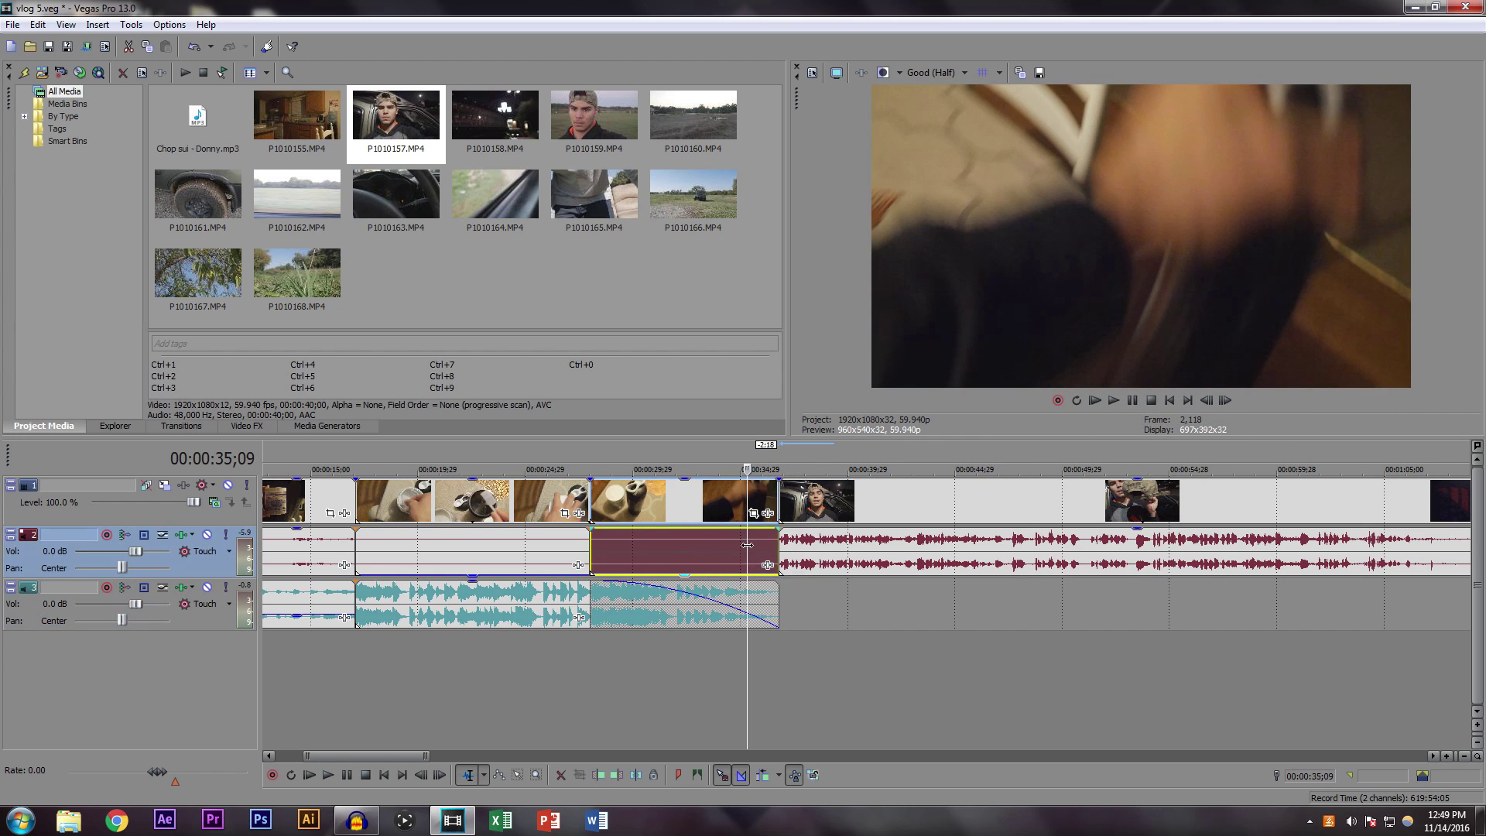
pyautogui.click(732, 545)
pyautogui.click(723, 546)
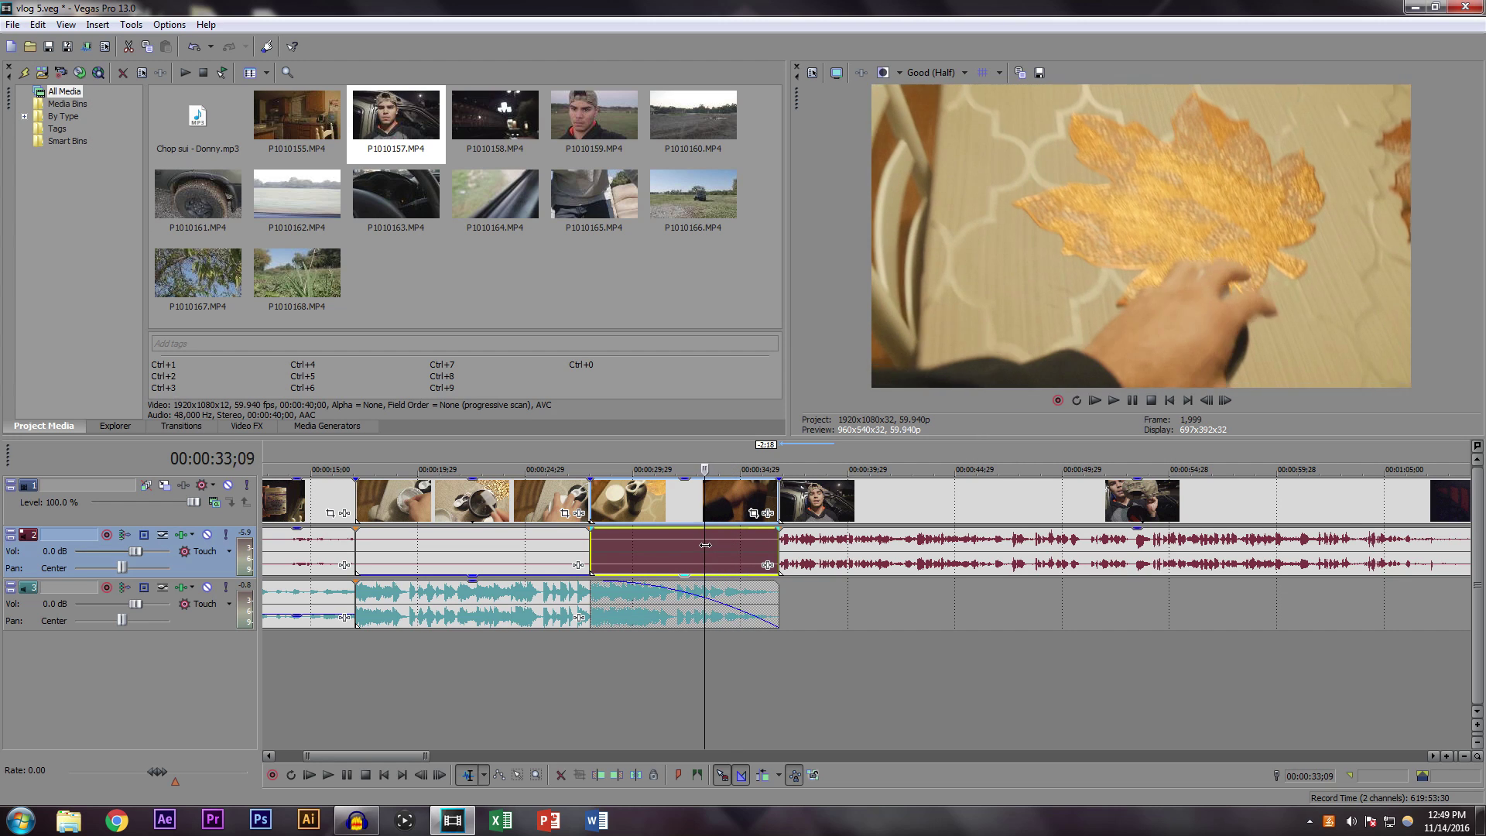
# Step: Split the fourth clip at 00:00:33;22 and raise the audio gain of its short last part to the maximum
pyautogui.click(713, 545)
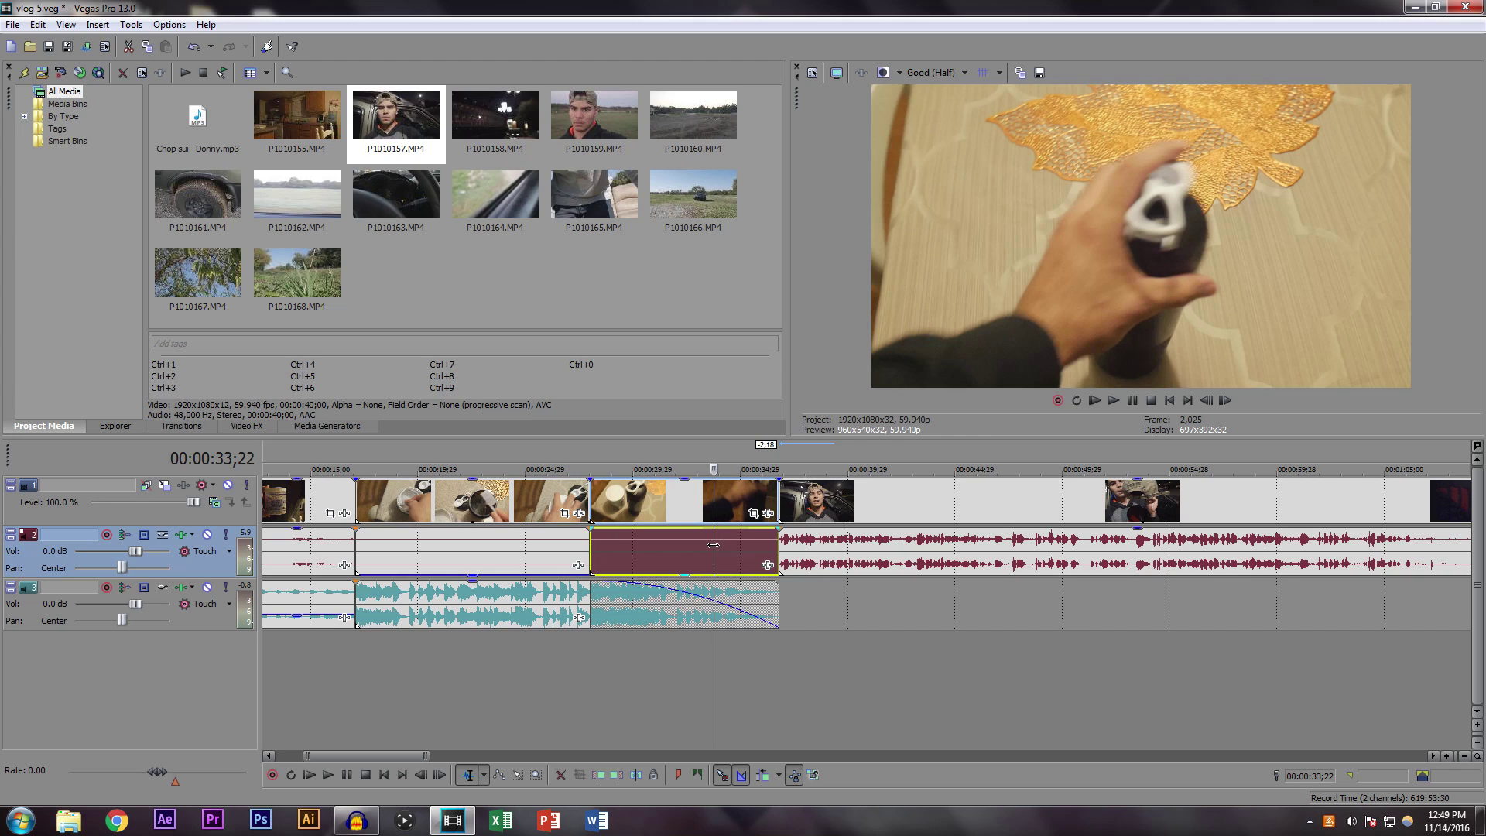
pyautogui.press('s')
pyautogui.moveTo(748, 579); pyautogui.dragTo(748, 555)
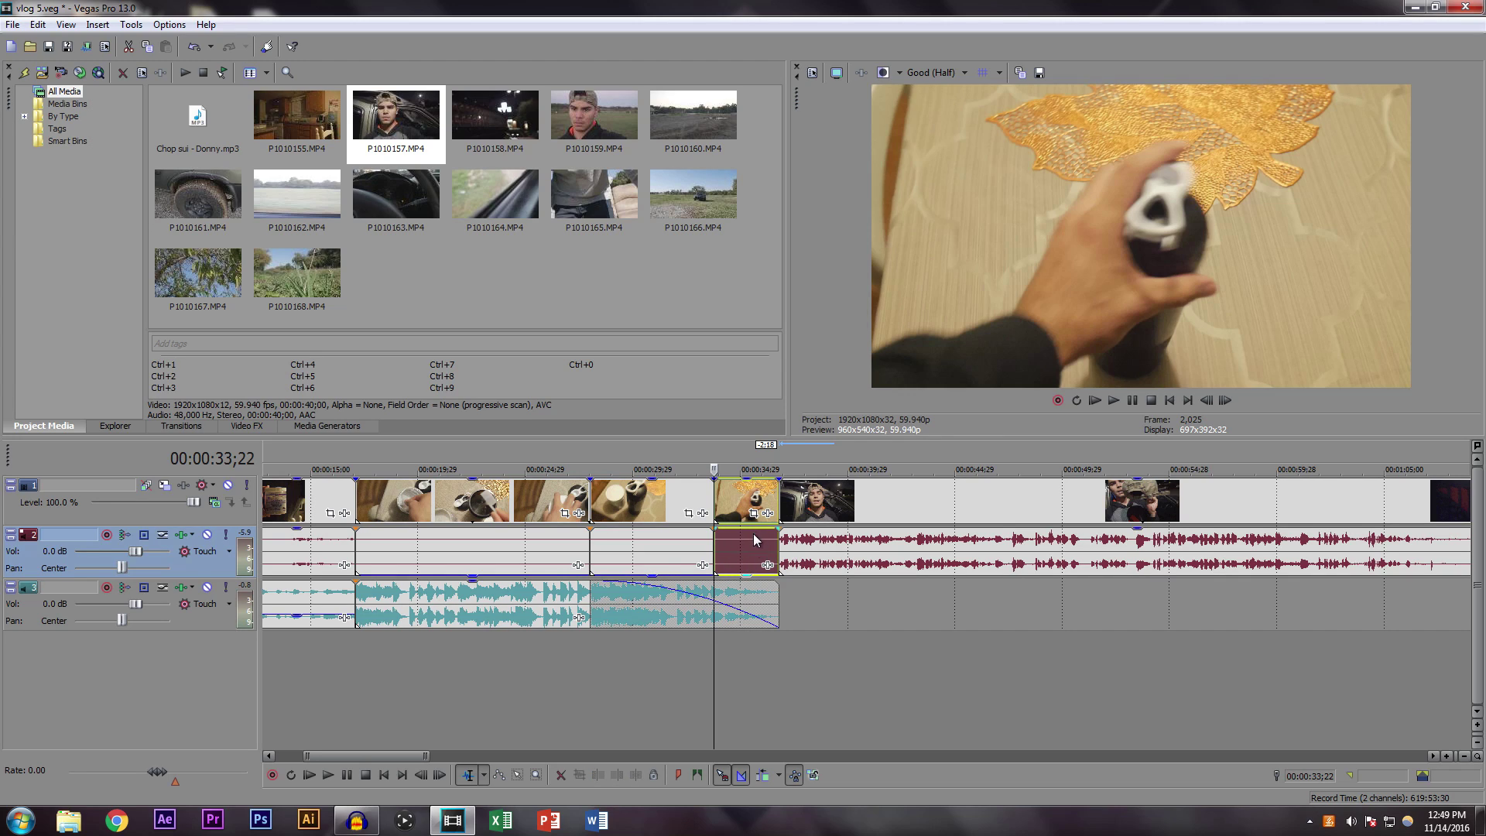
pyautogui.moveTo(742, 574); pyautogui.dragTo(756, 531)
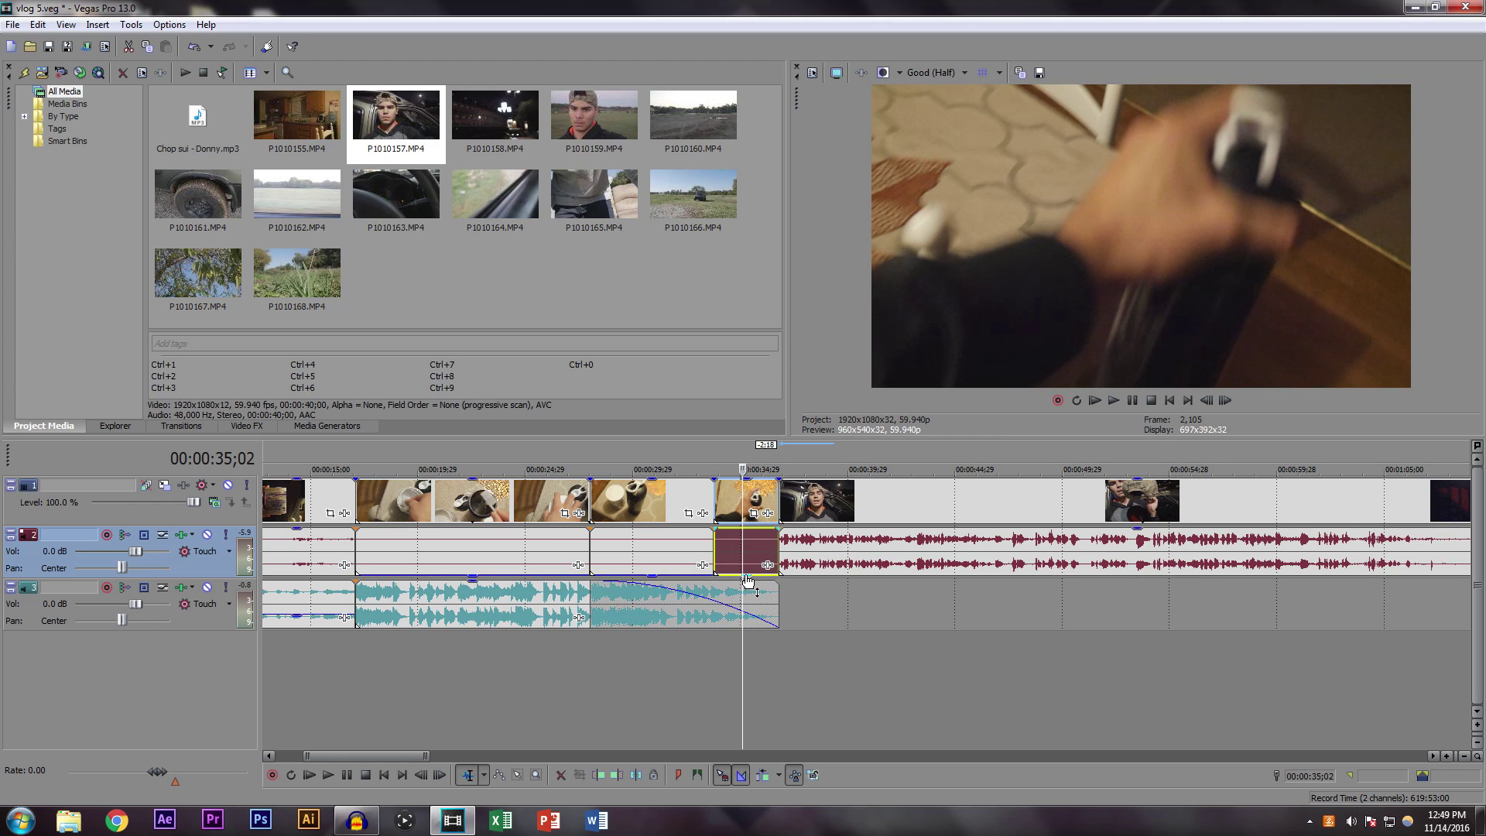
# Step: Play the music fade-out from 00:00:27;29 into the P1010157 clip
pyautogui.click(660, 663)
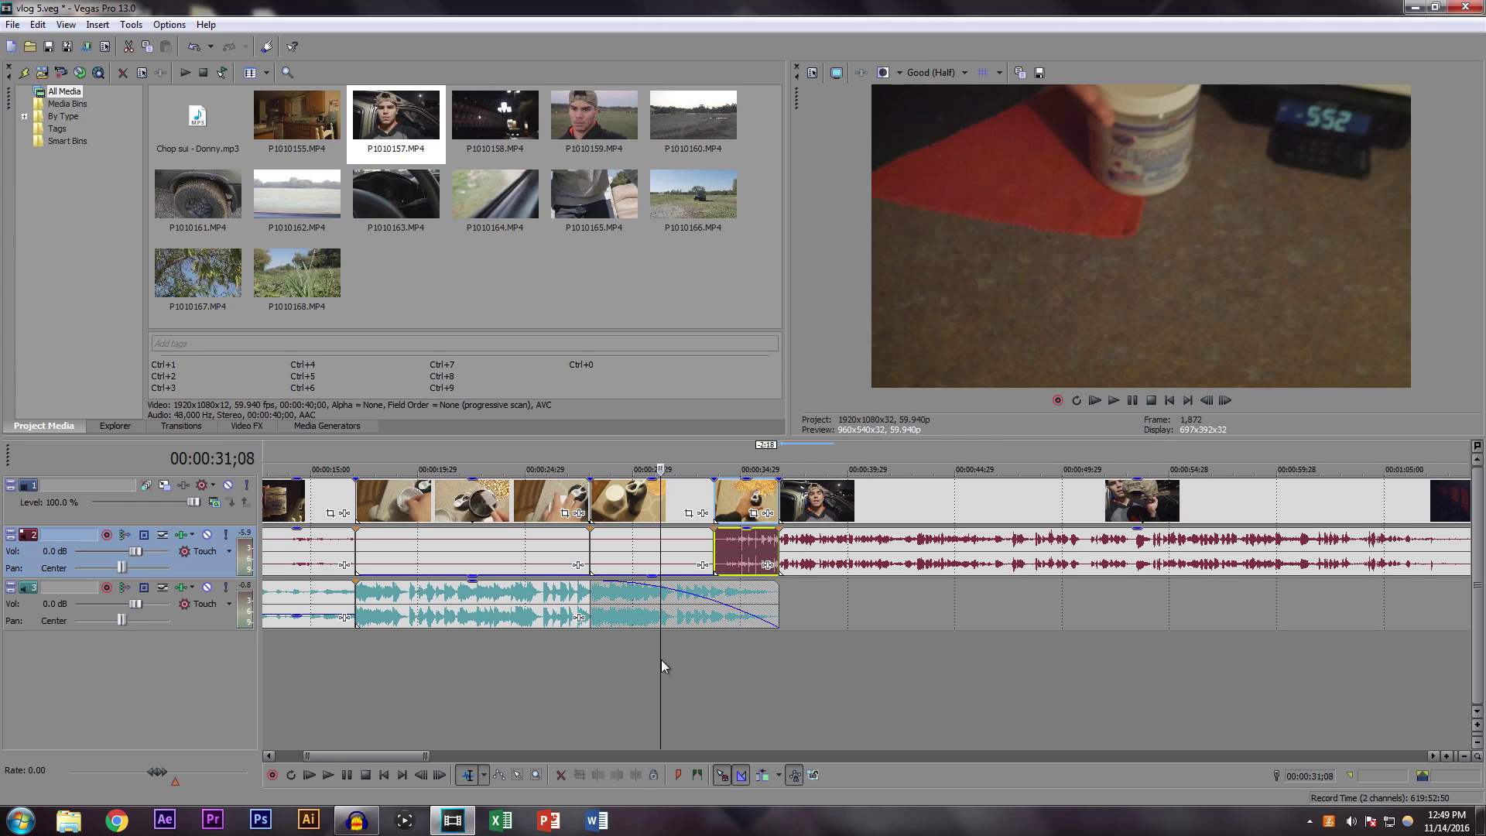
pyautogui.moveTo(660, 675); pyautogui.dragTo(596, 675)
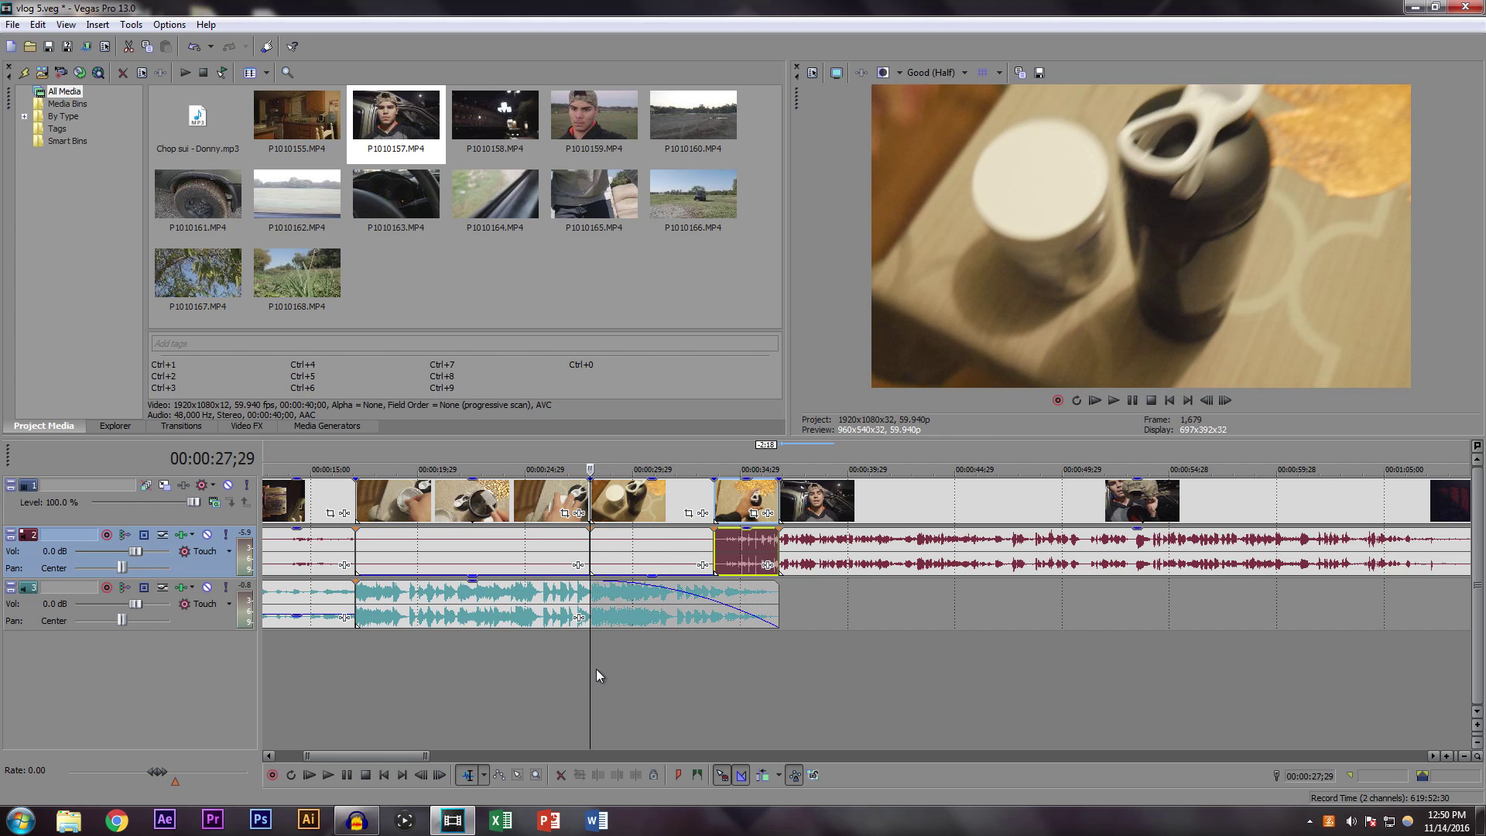
pyautogui.click(1112, 401)
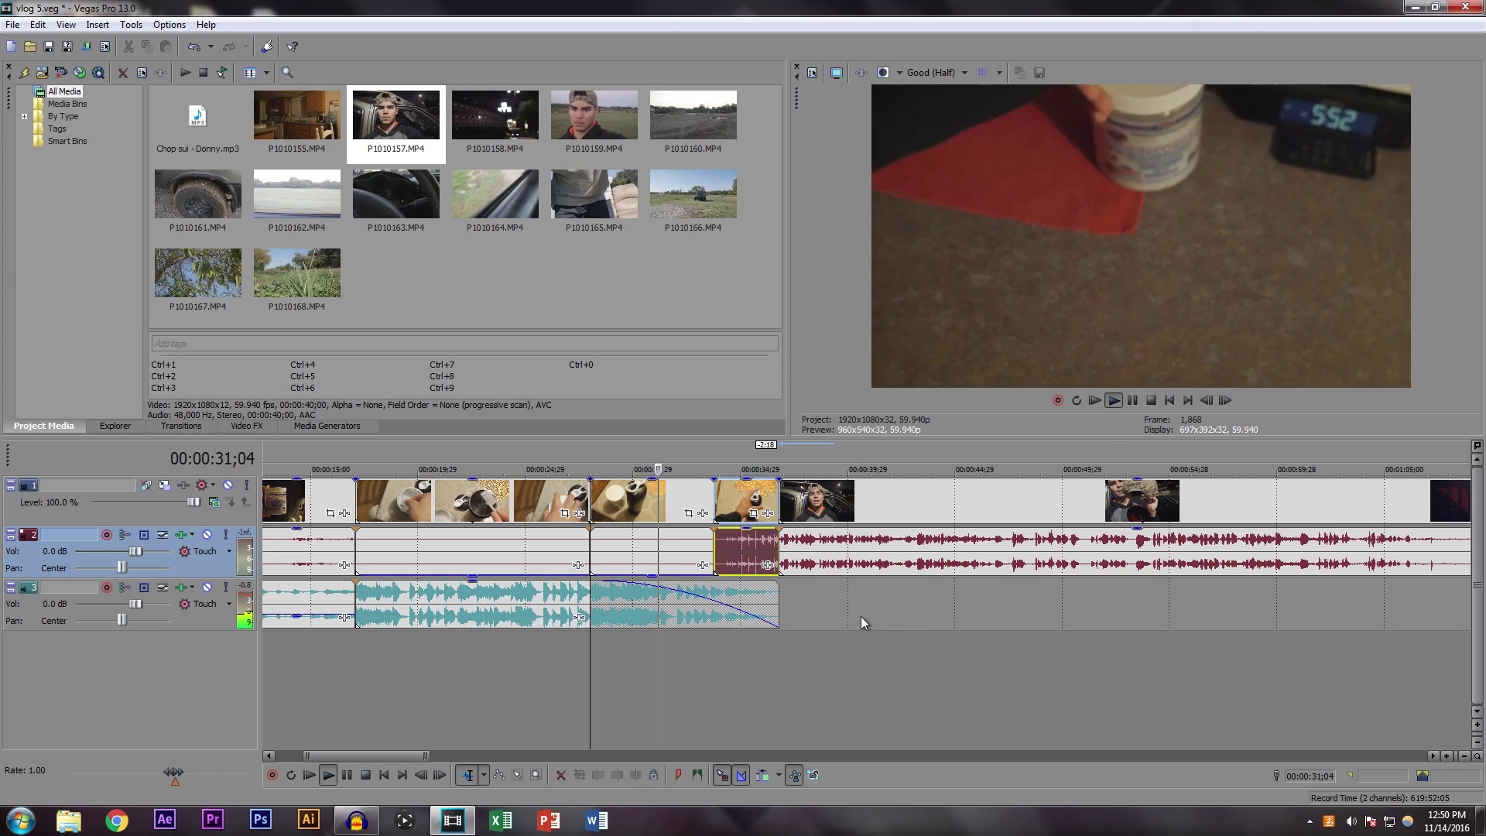
# Step: Lower the audio gain of the fourth clip's short last part to about mid-height and recheck the transition into the P1010157 clip
pyautogui.moveTo(757, 535); pyautogui.dragTo(757, 547)
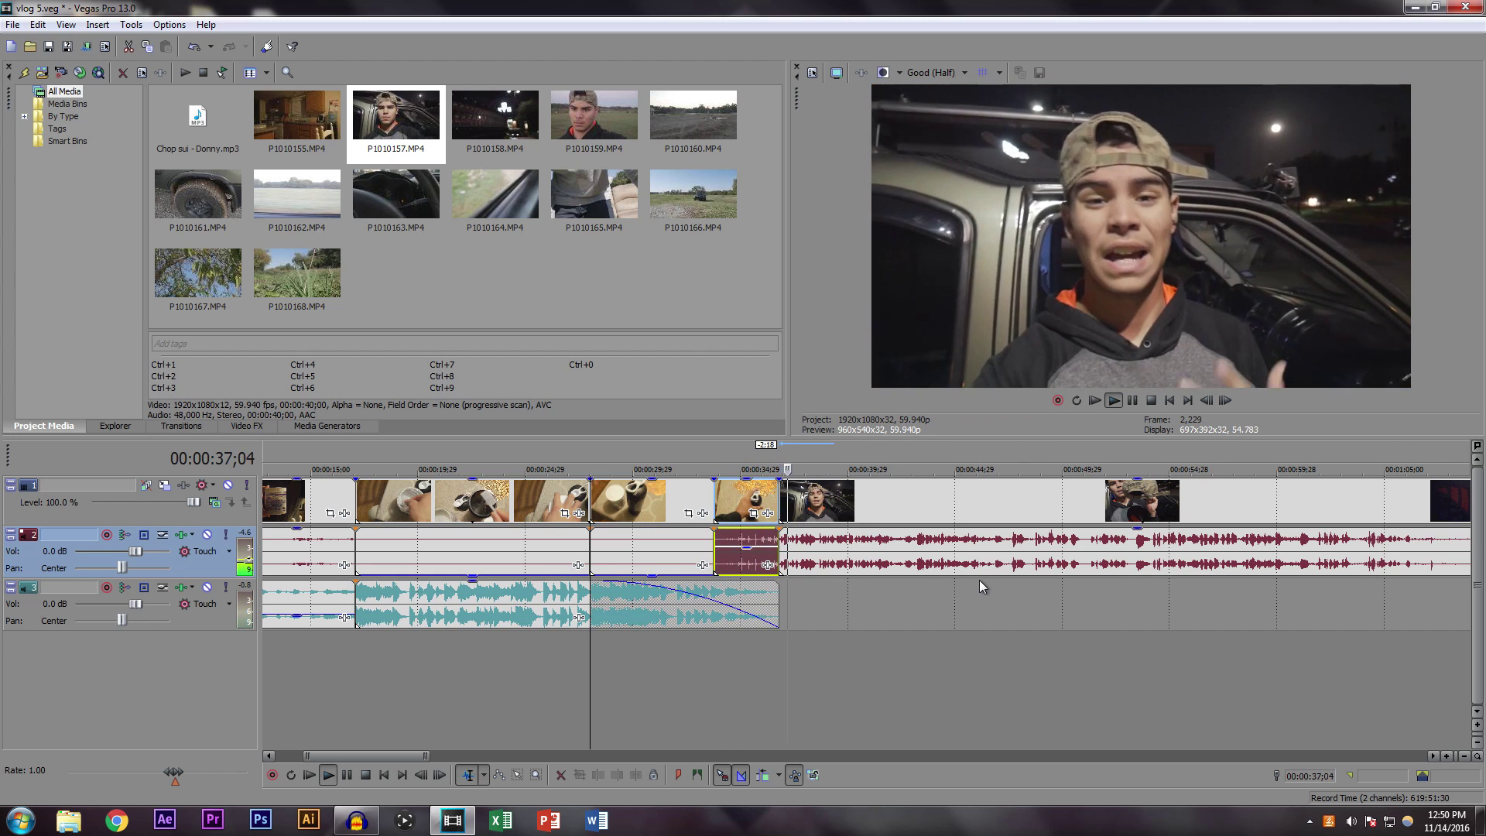
pyautogui.click(923, 659)
pyautogui.click(1132, 400)
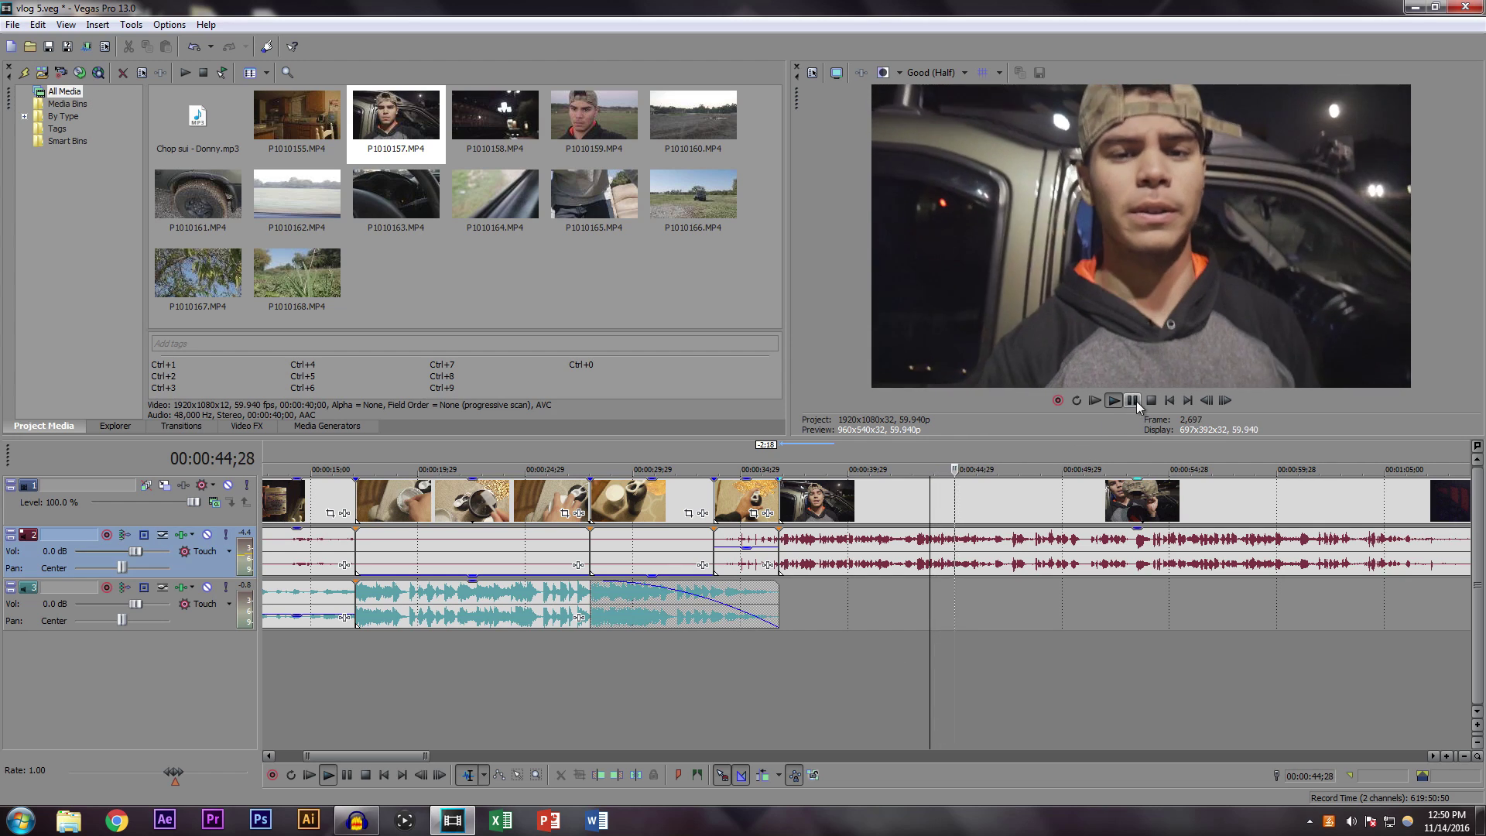
pyautogui.click(721, 659)
pyautogui.click(713, 658)
pyautogui.moveTo(752, 550); pyautogui.dragTo(749, 551)
pyautogui.moveTo(711, 671); pyautogui.dragTo(796, 633)
# Step: Show the whole edit on the timeline and place the playhead at 00:02:05;20, beyond the last clip
pyautogui.scroll(-5, 804, 628)
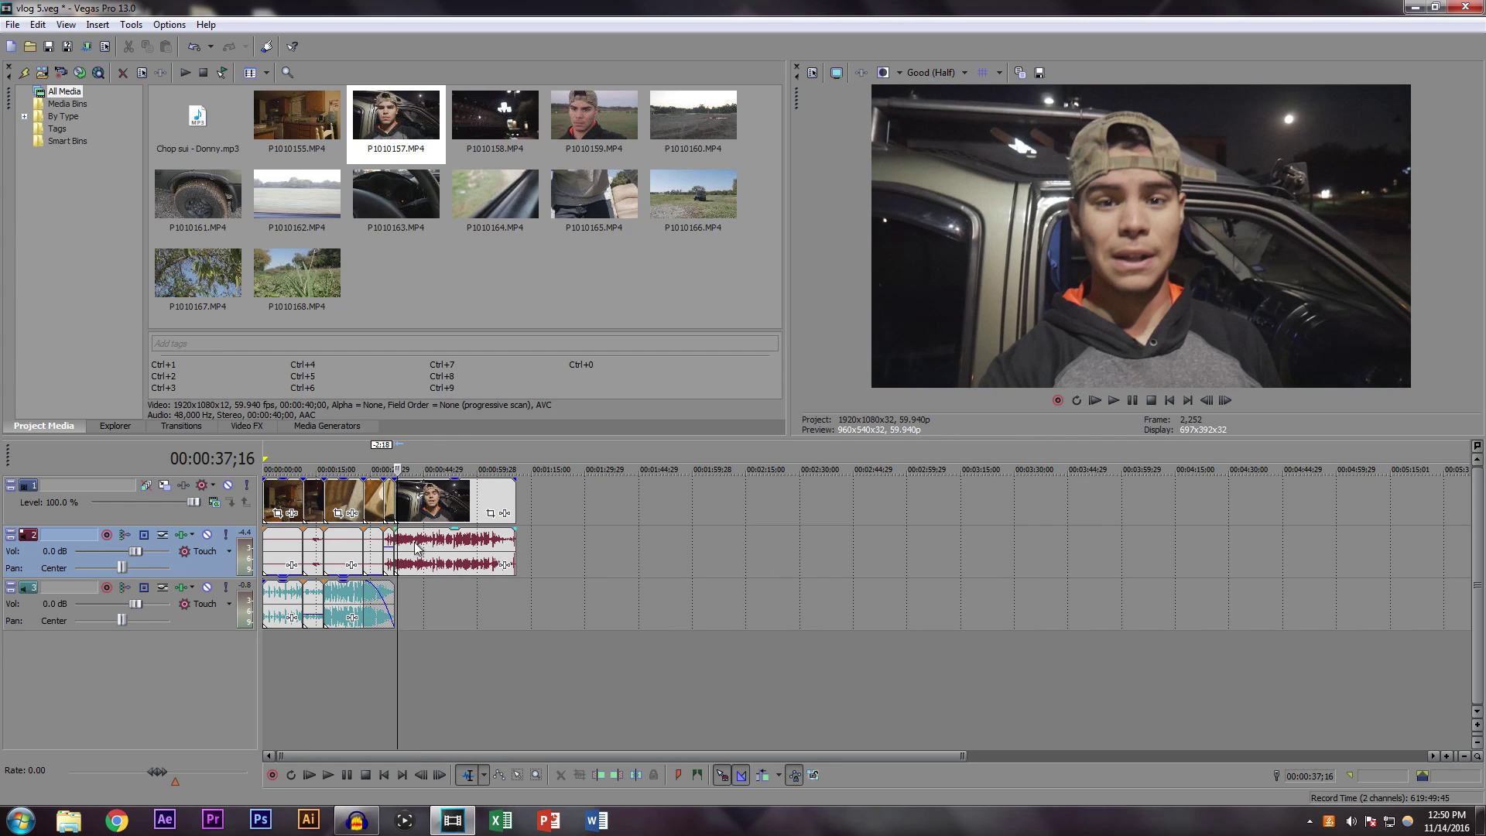
pyautogui.moveTo(396, 641); pyautogui.dragTo(712, 642)
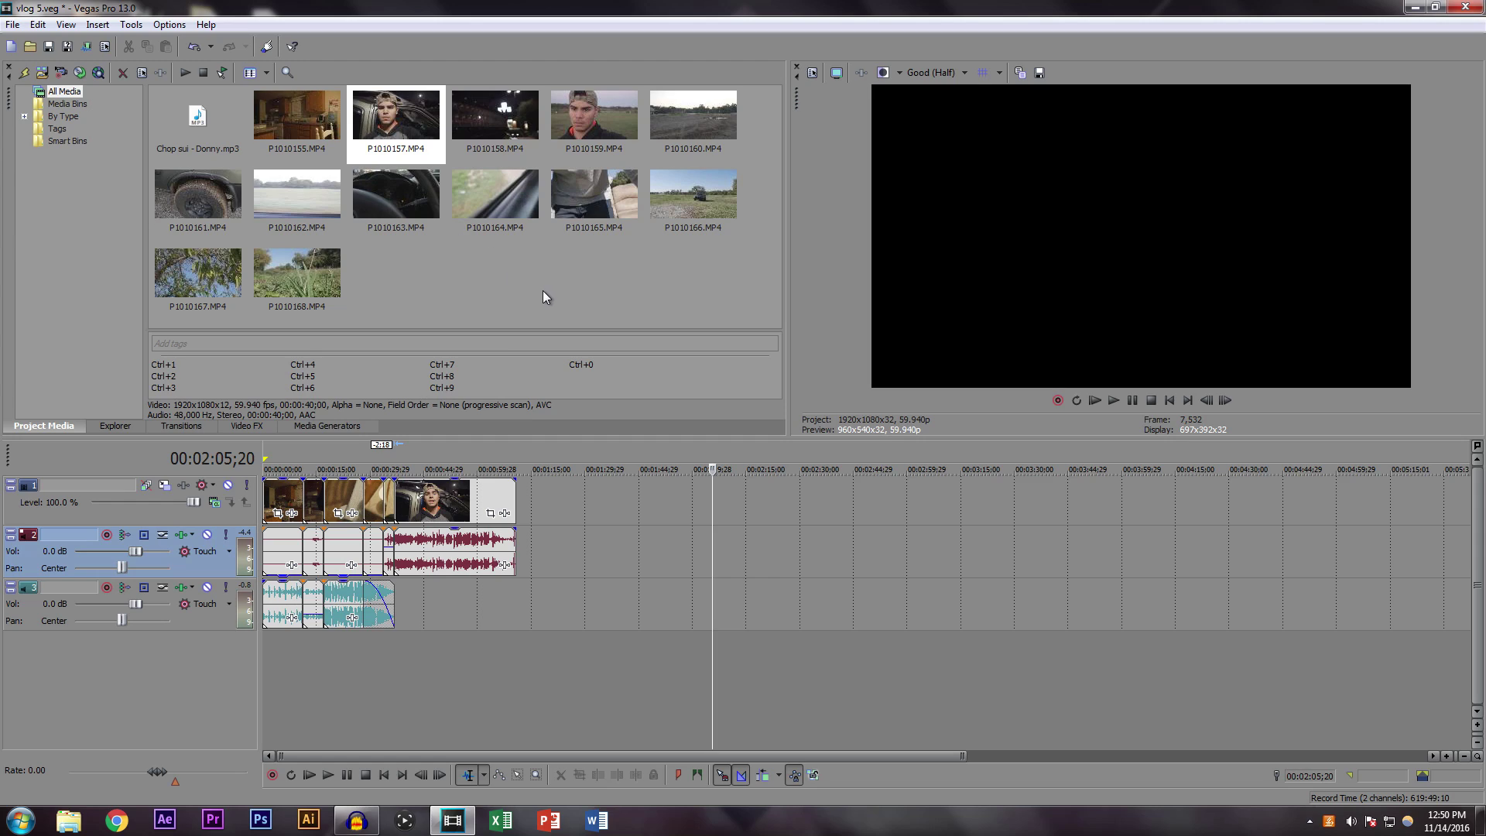